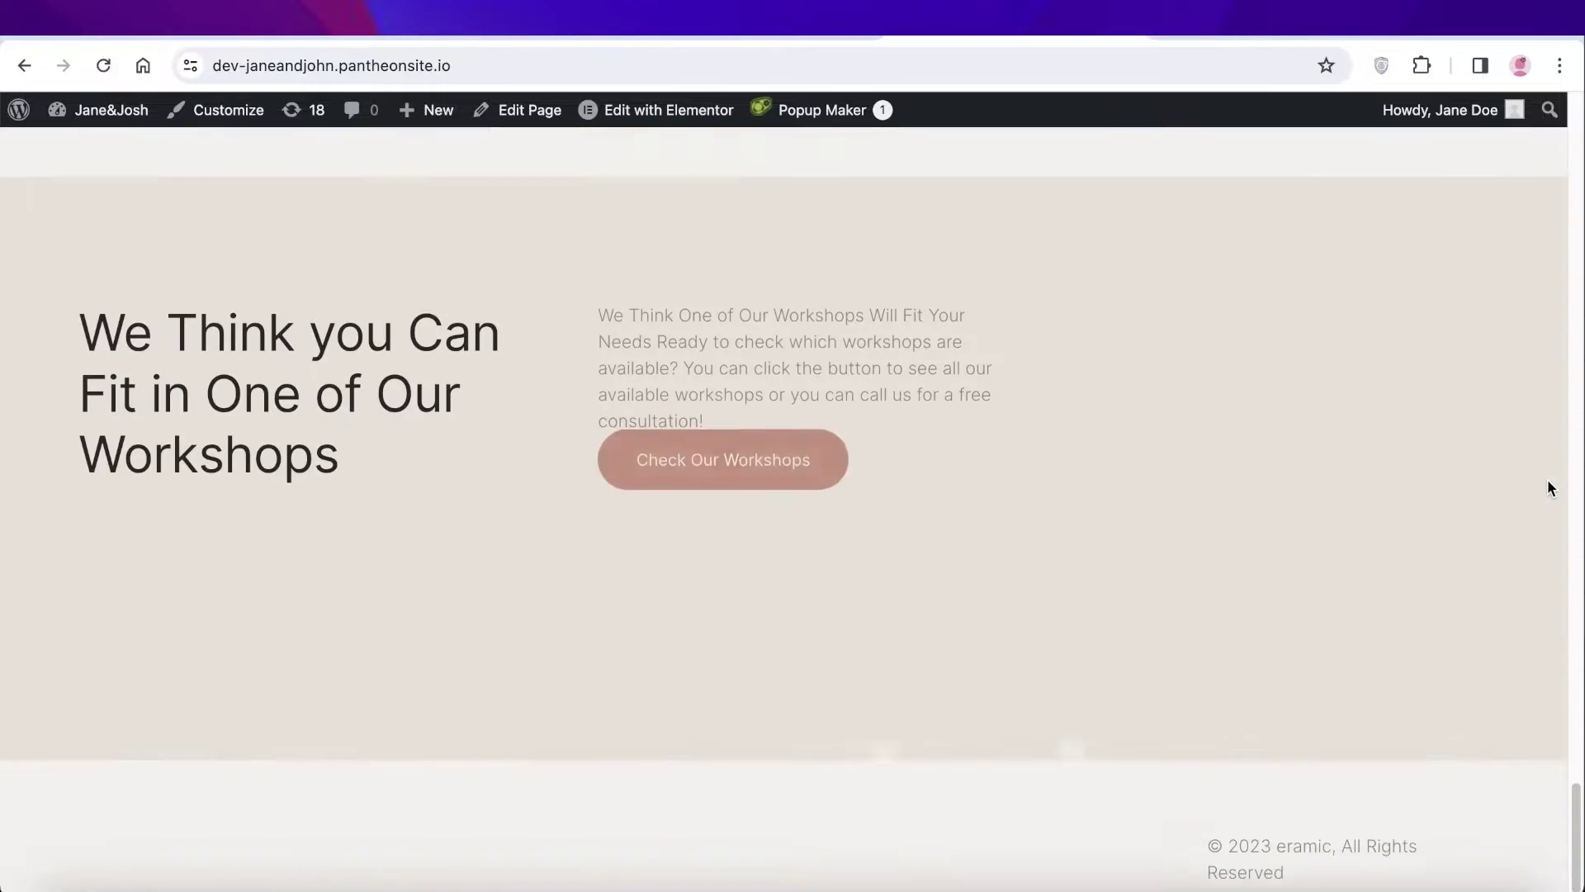
scroll(879, 380, "up", 15)
scroll(865, 306, "up", 10)
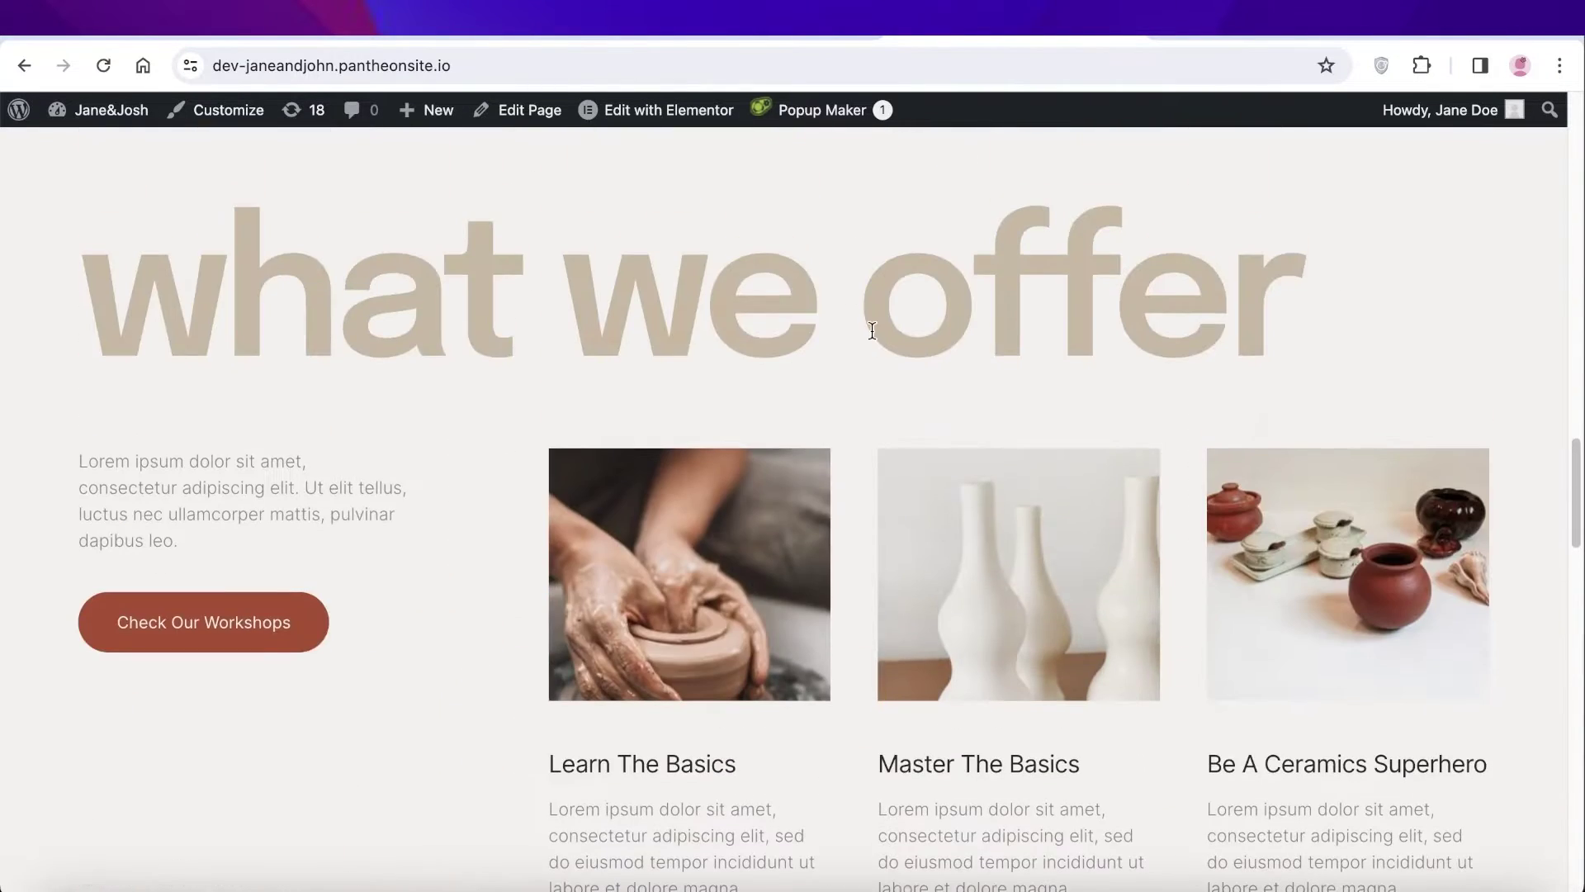
scroll(858, 408, "up", 10)
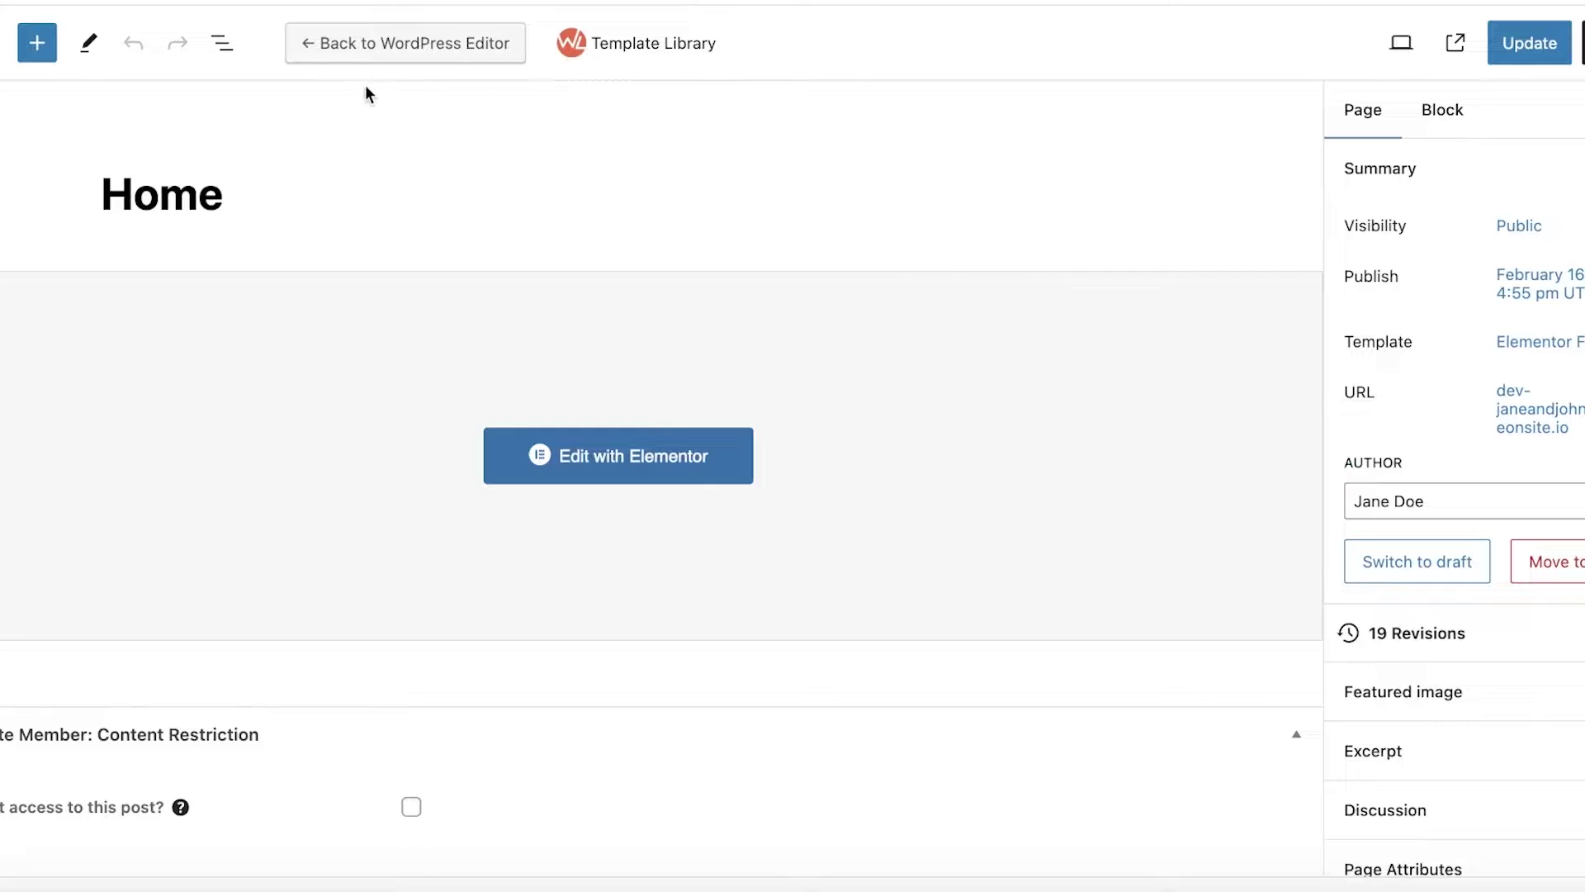
left_click(1432, 116)
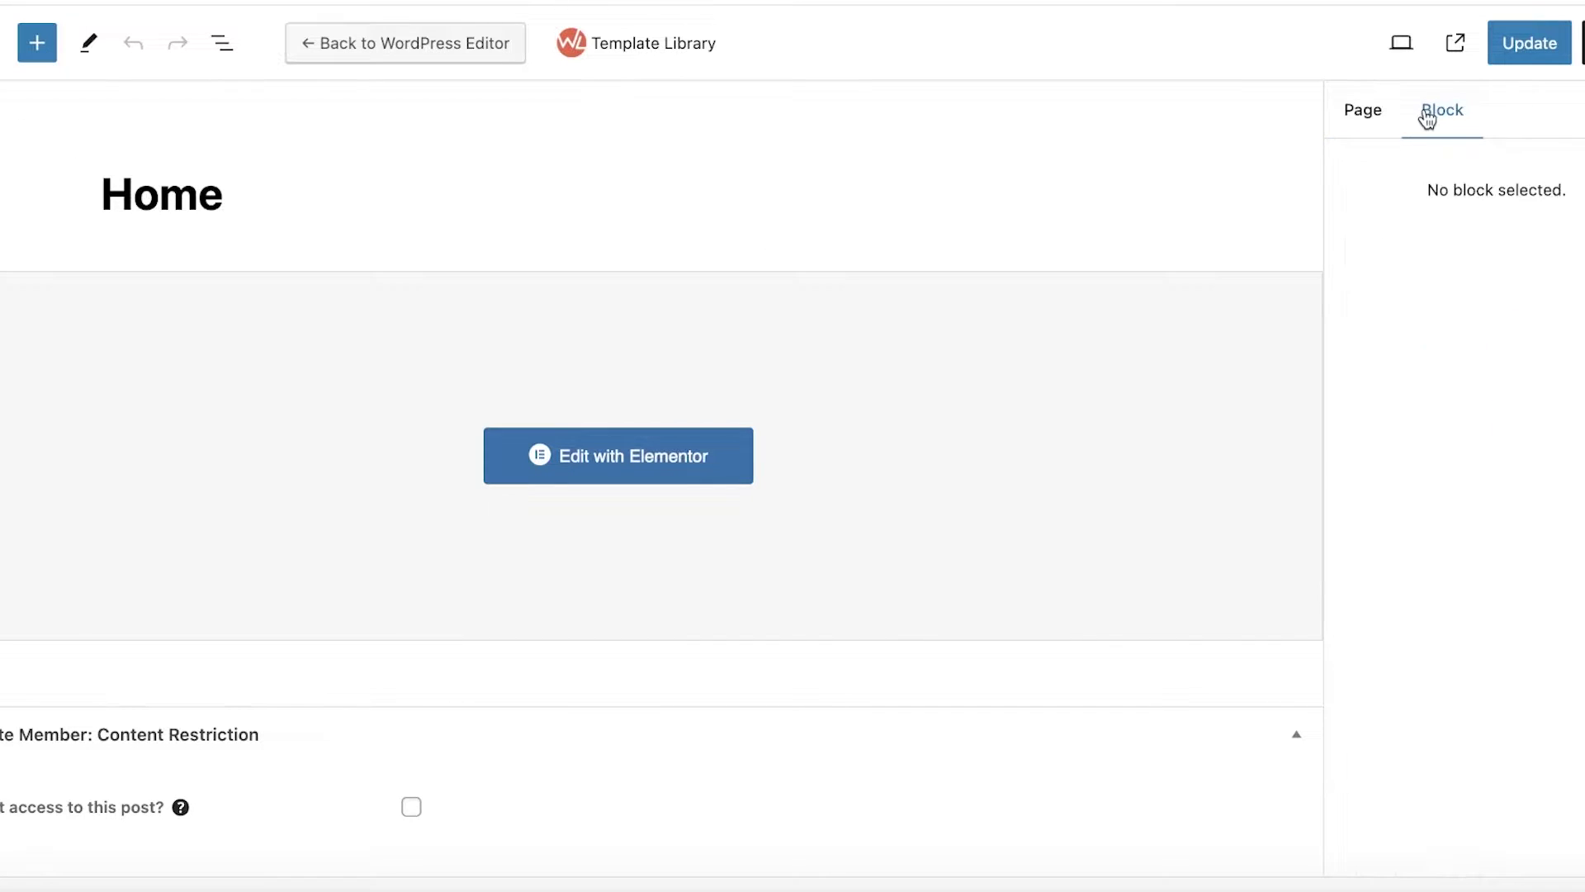
left_click(1366, 114)
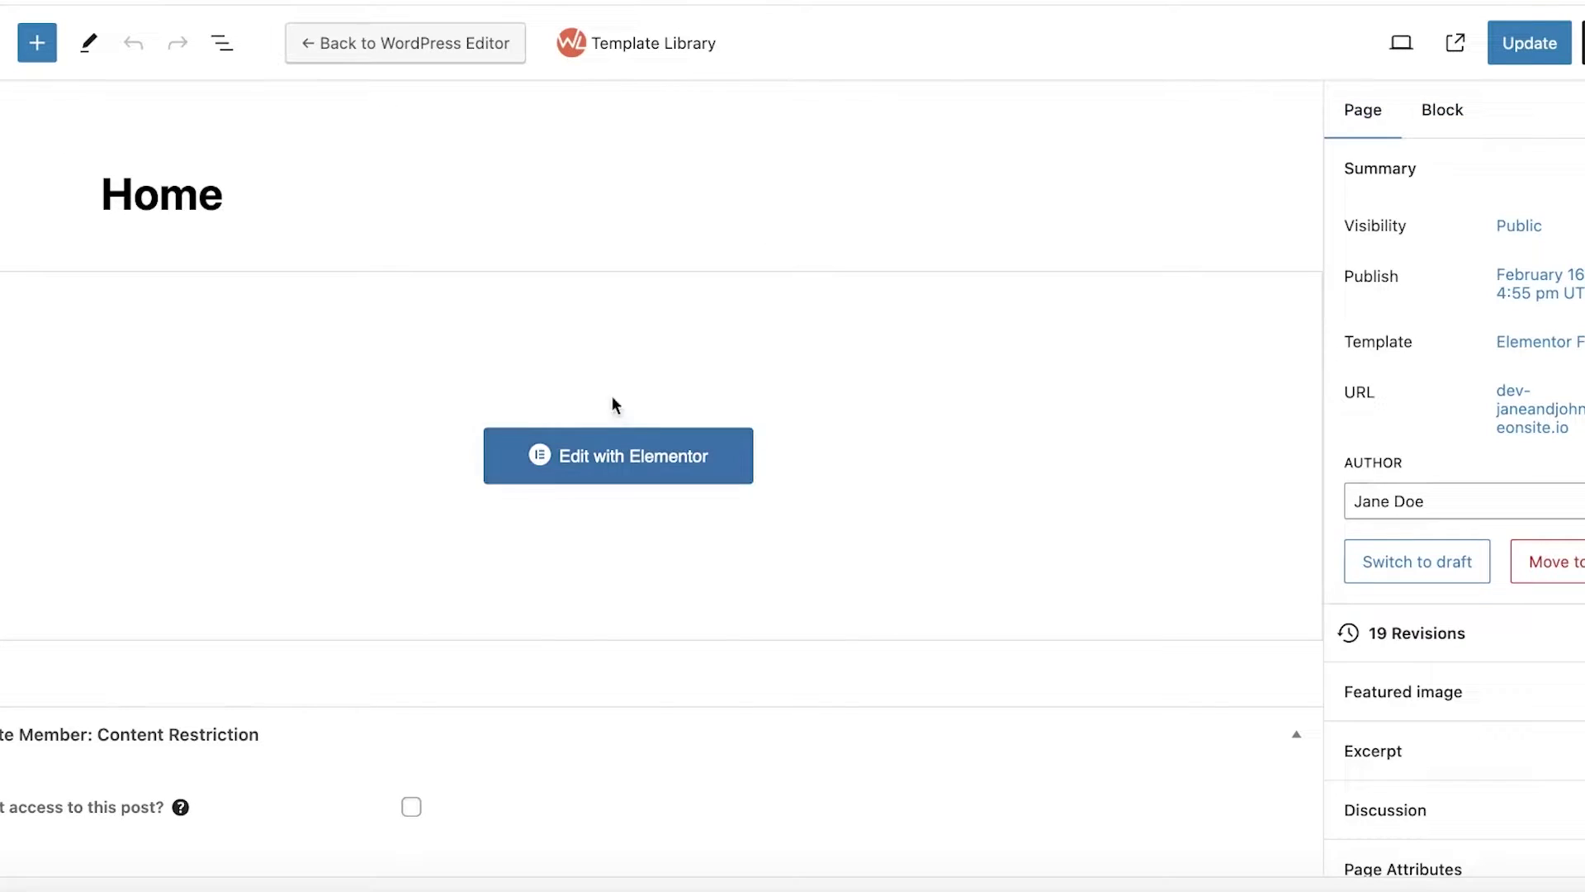
Insert the Banner block pattern from the WooCommerce patterns into the Home page.
left_click(36, 42)
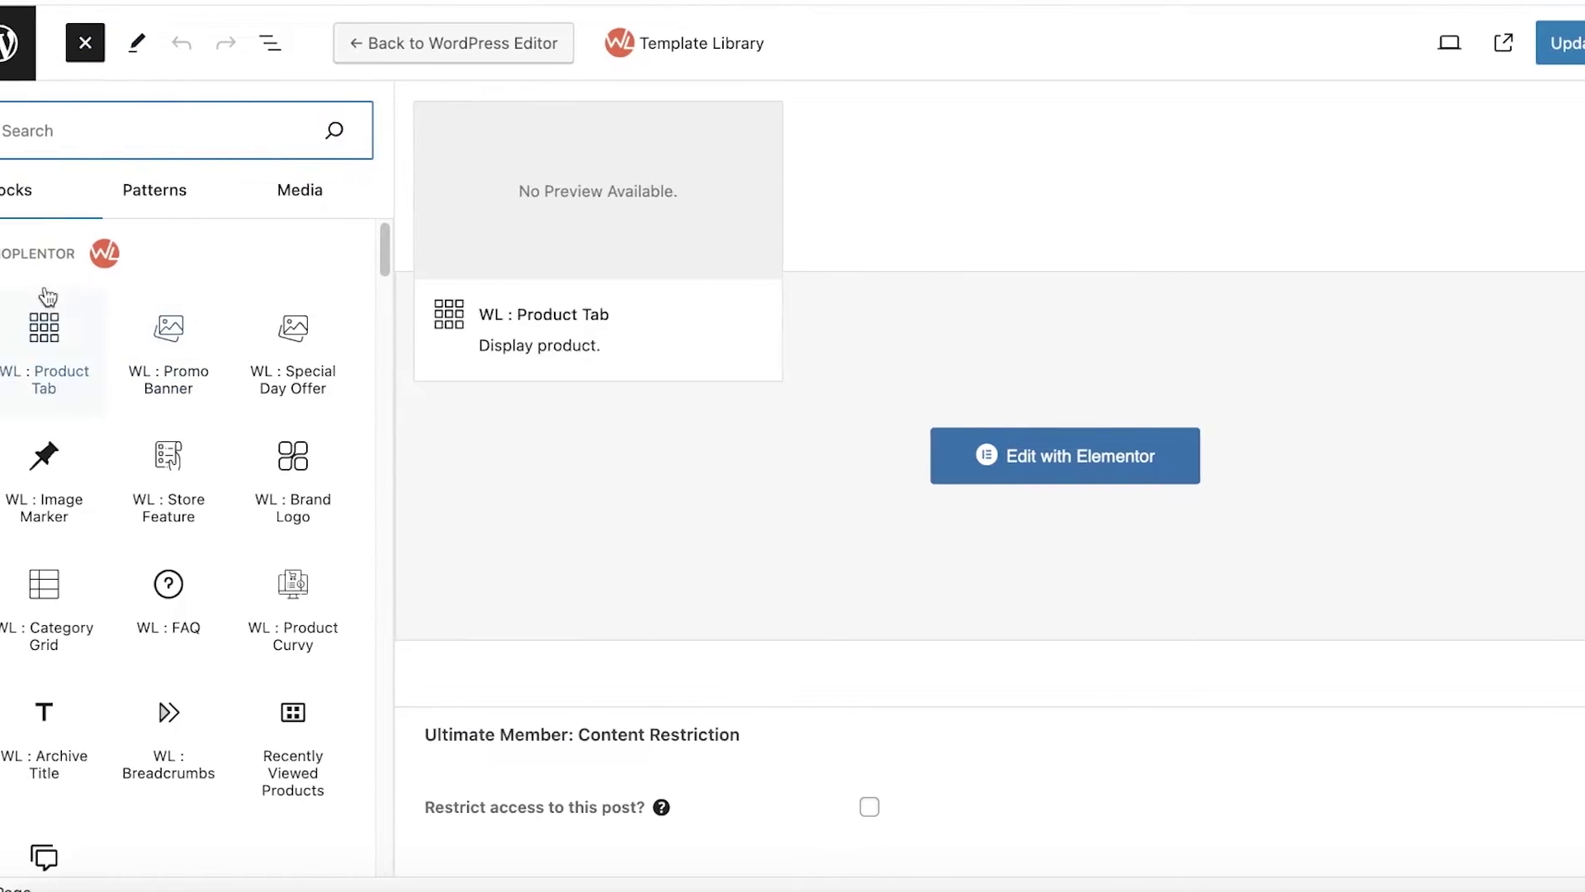
left_click(149, 192)
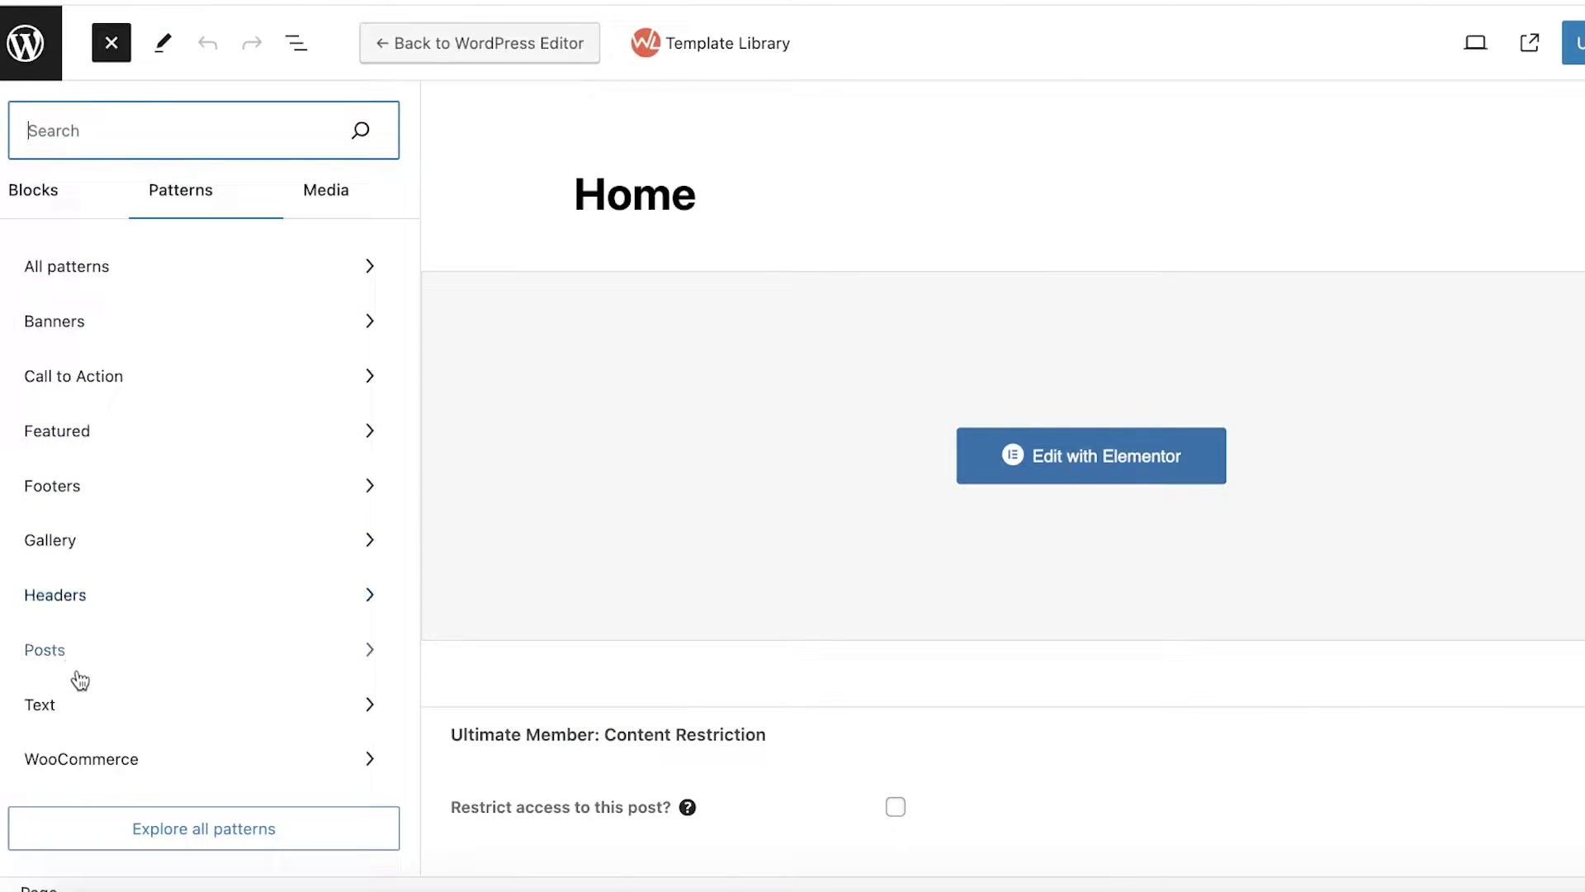
left_click(58, 752)
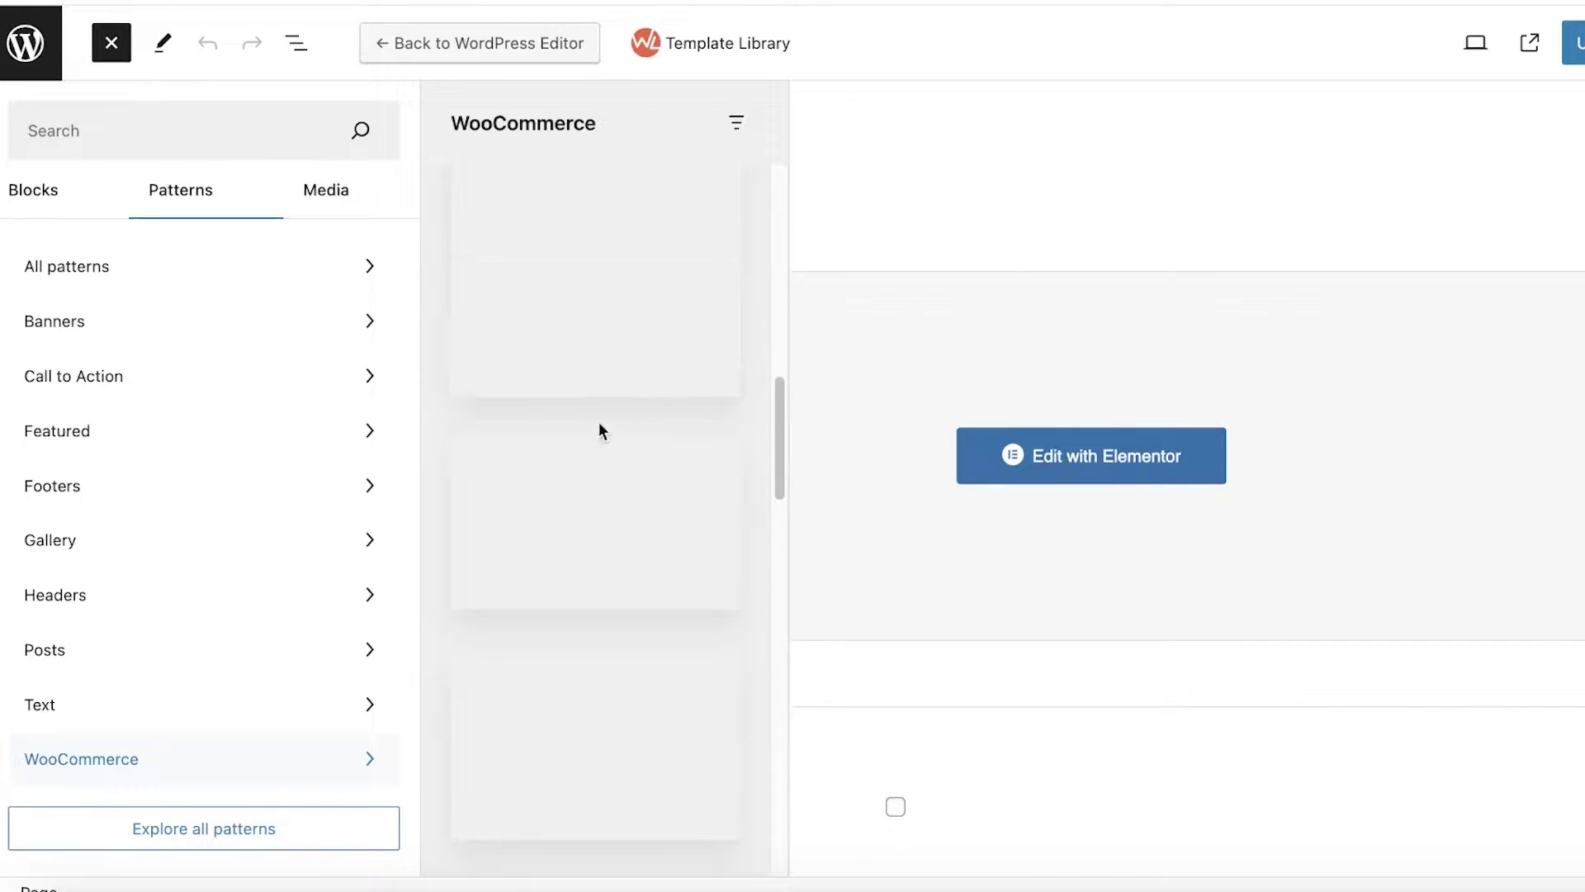
left_click(528, 224)
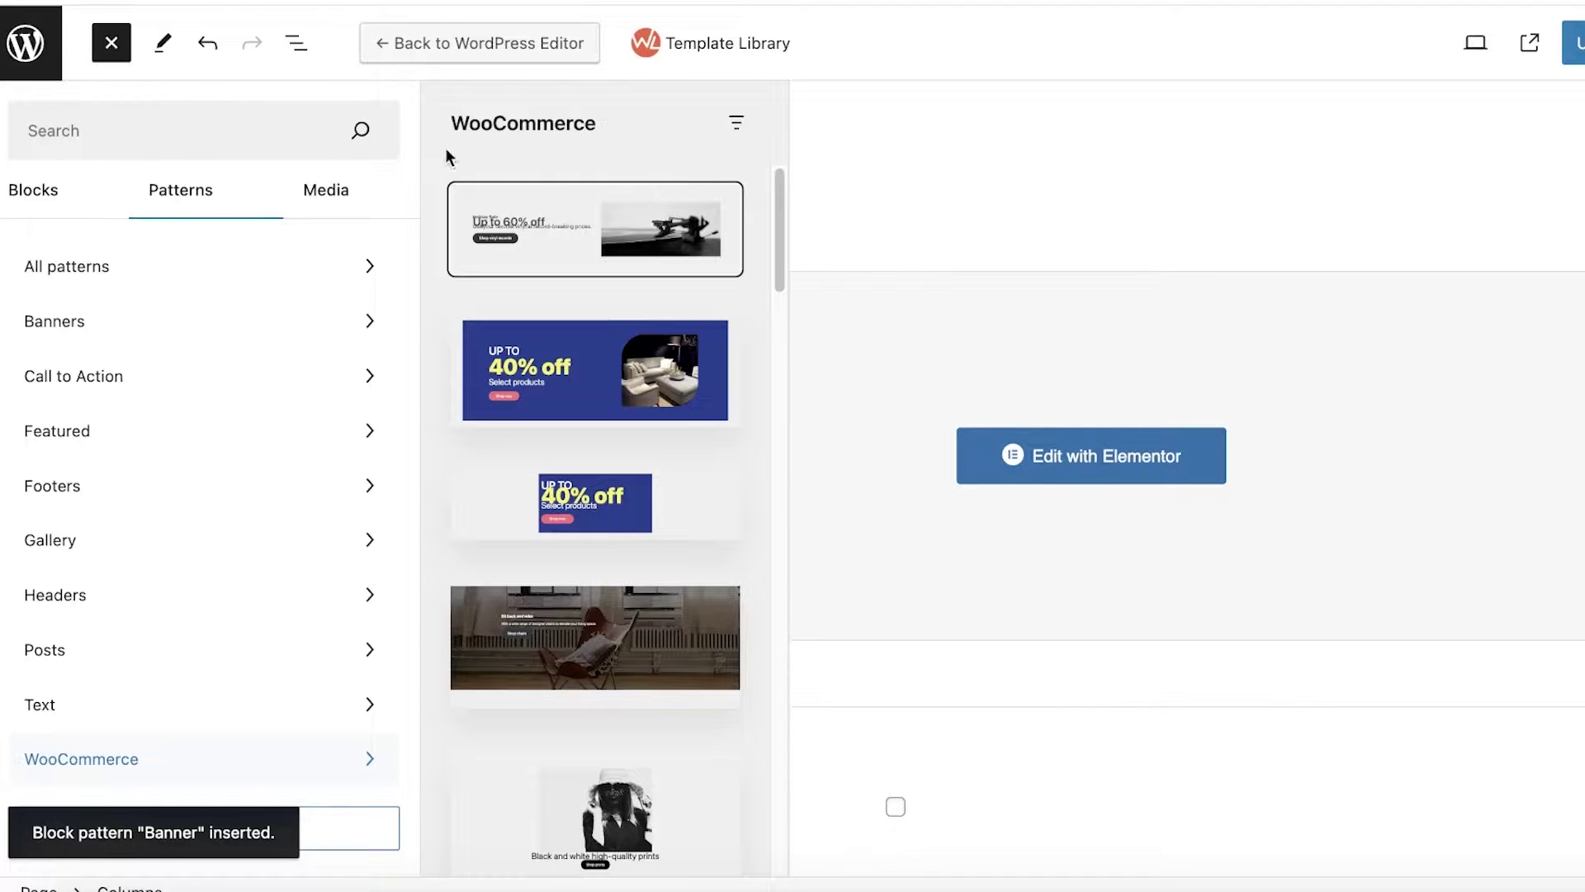
Leave the Home page editor for the list of pages without saving the changes.
left_click(117, 43)
left_click(23, 45)
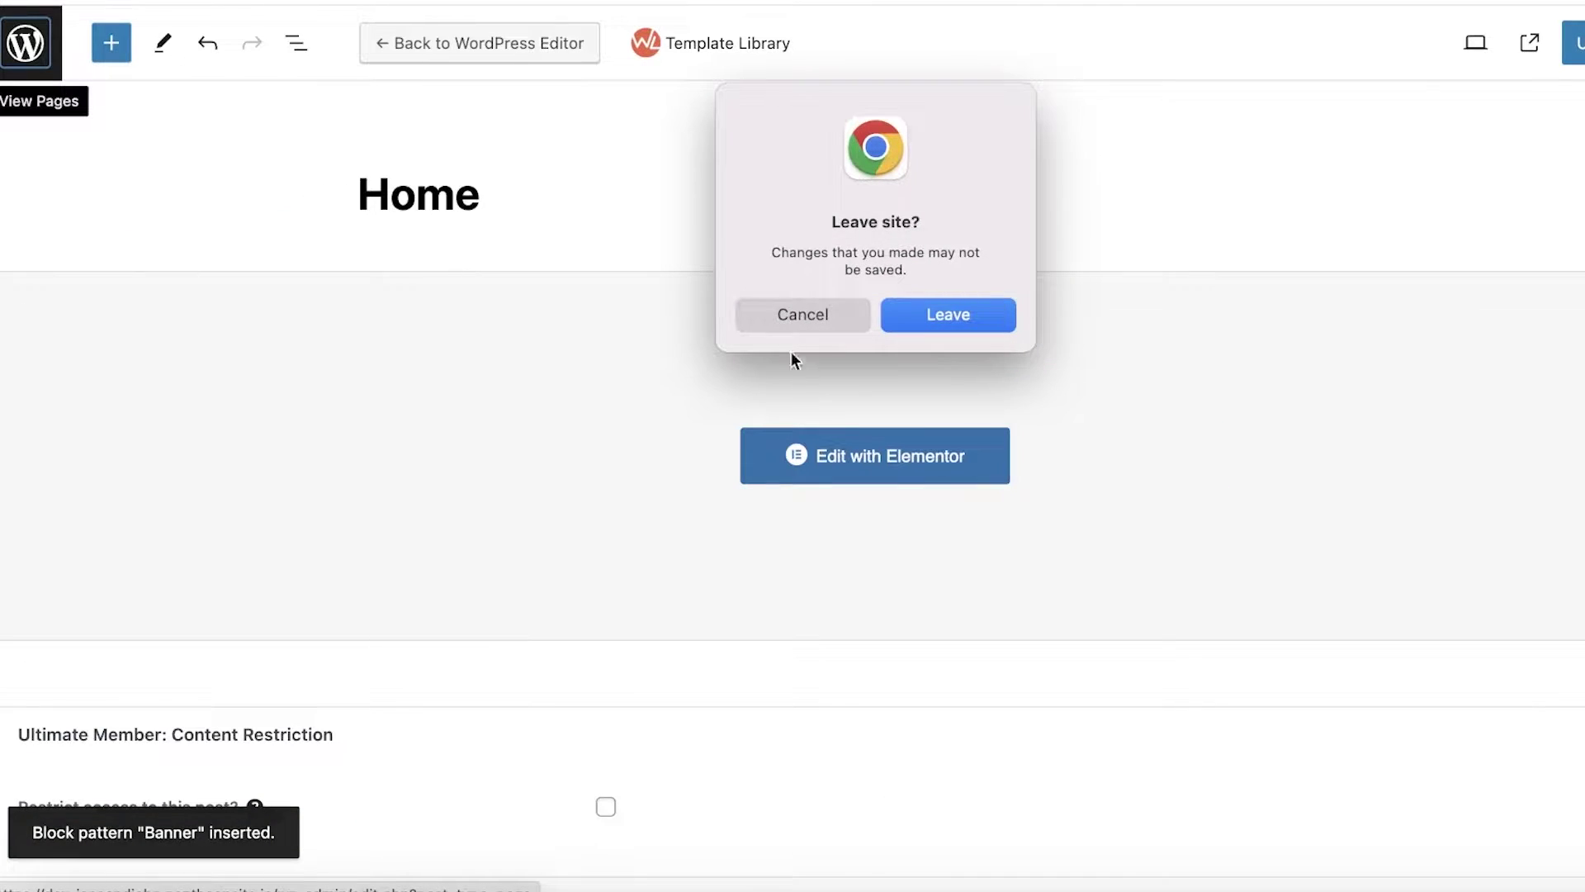
left_click(797, 314)
left_click(111, 43)
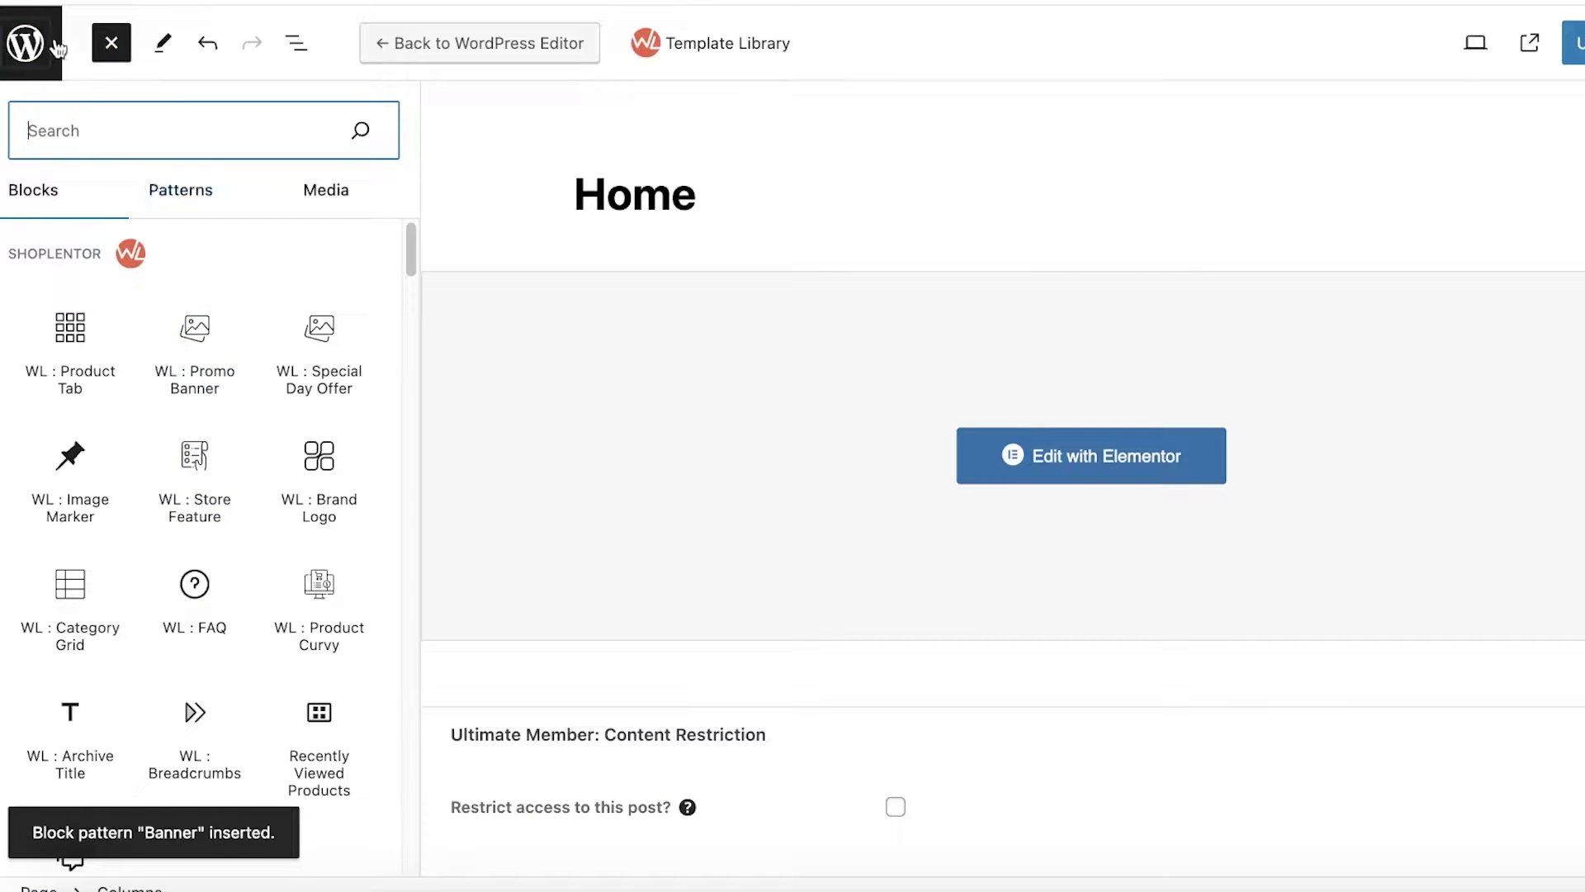
left_click(23, 46)
left_click(806, 313)
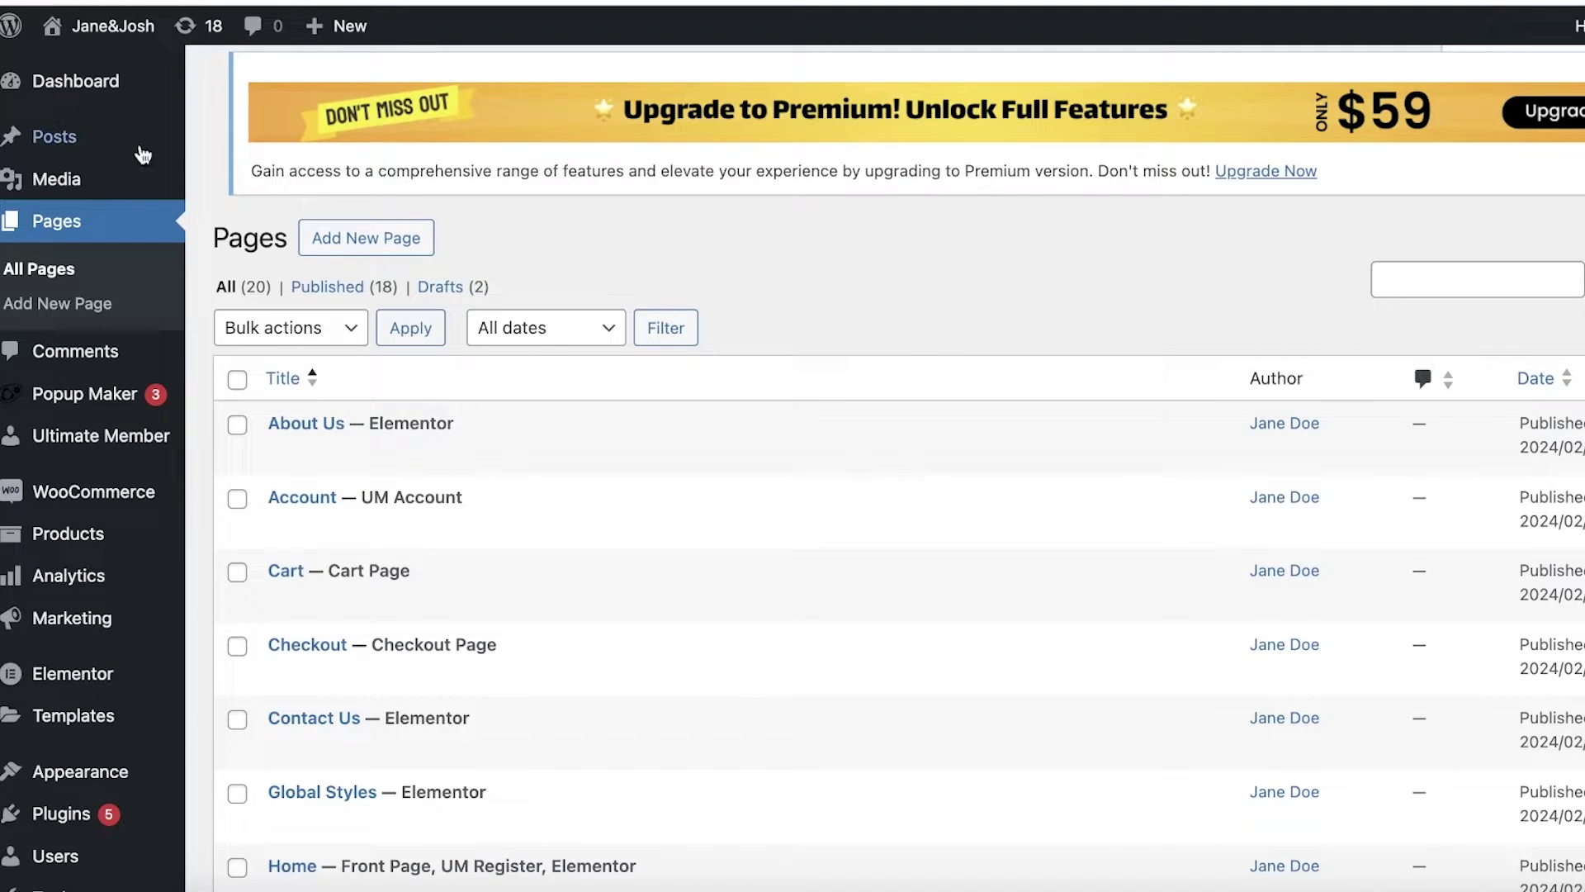
Create a new page titled "Product Page".
mouse_move(73, 101)
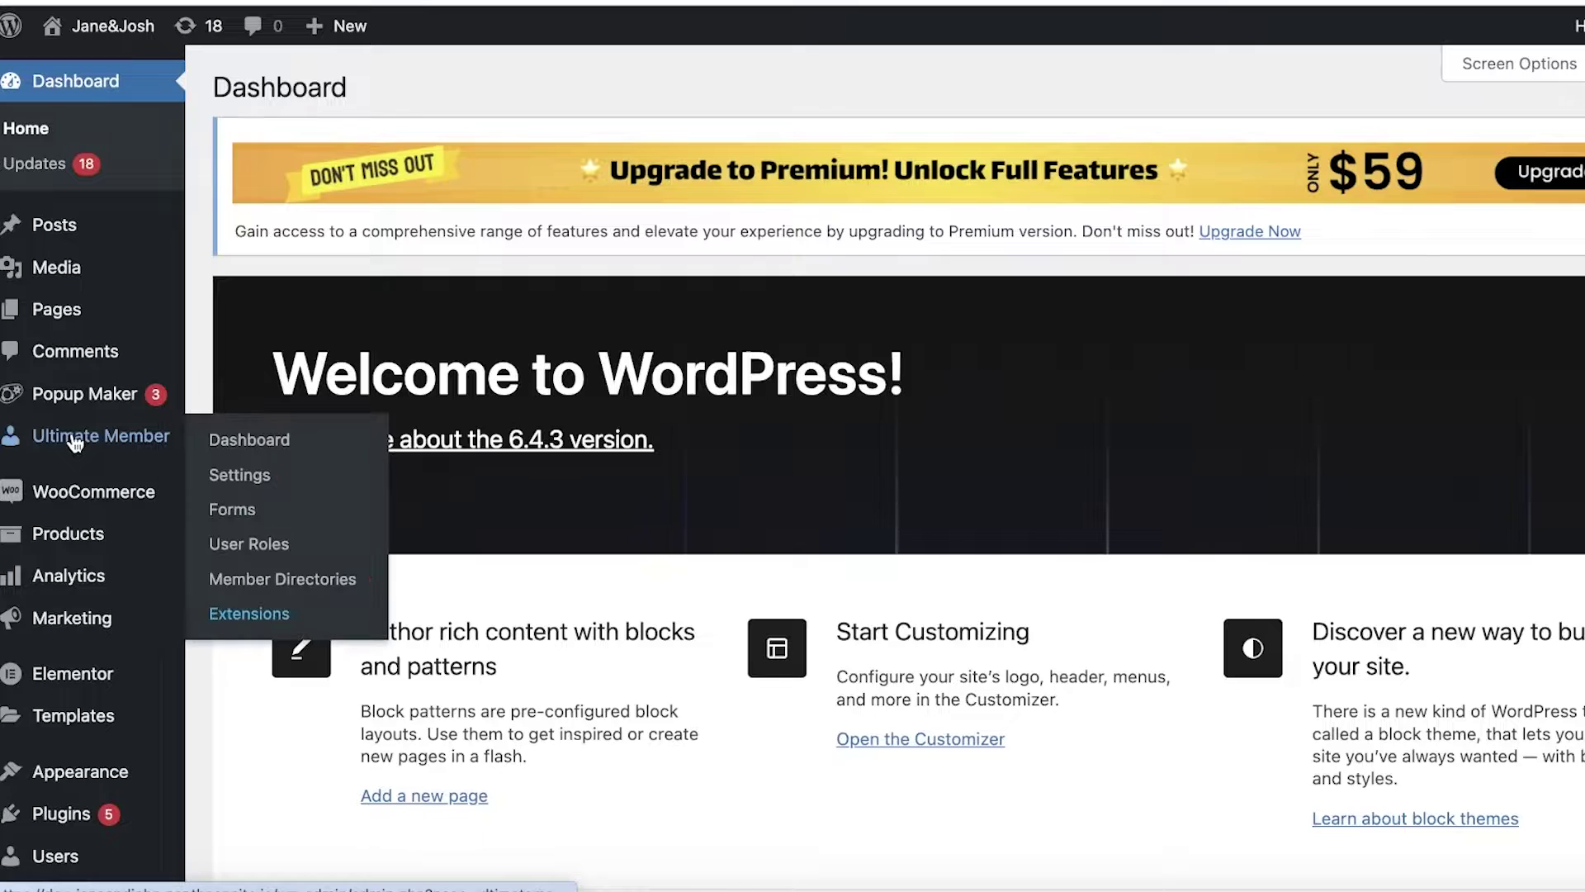
mouse_move(363, 26)
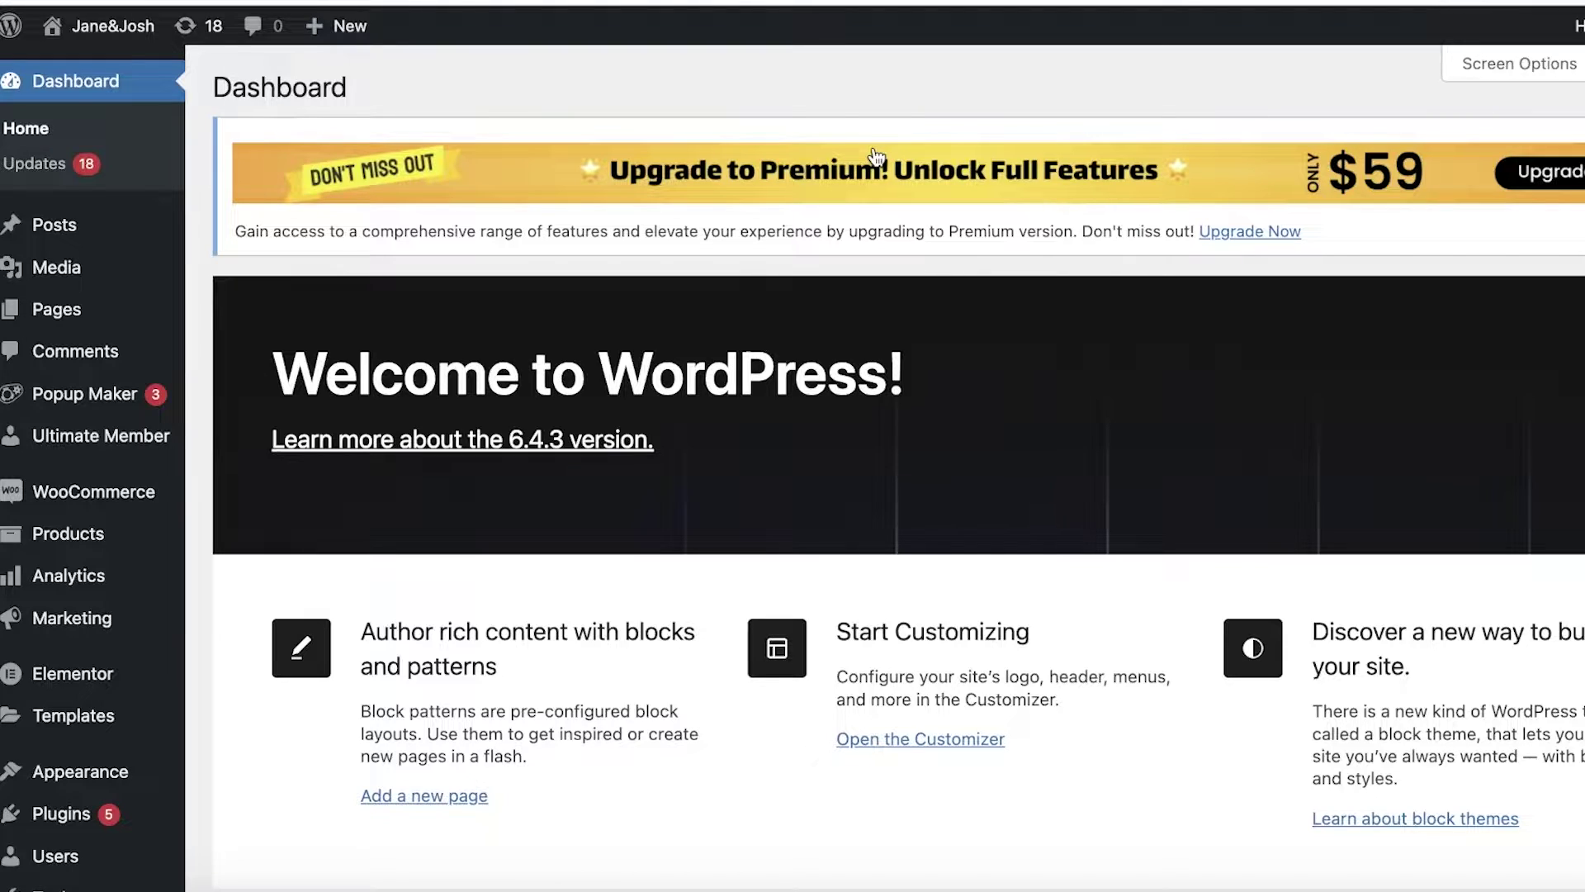
left_click(865, 124)
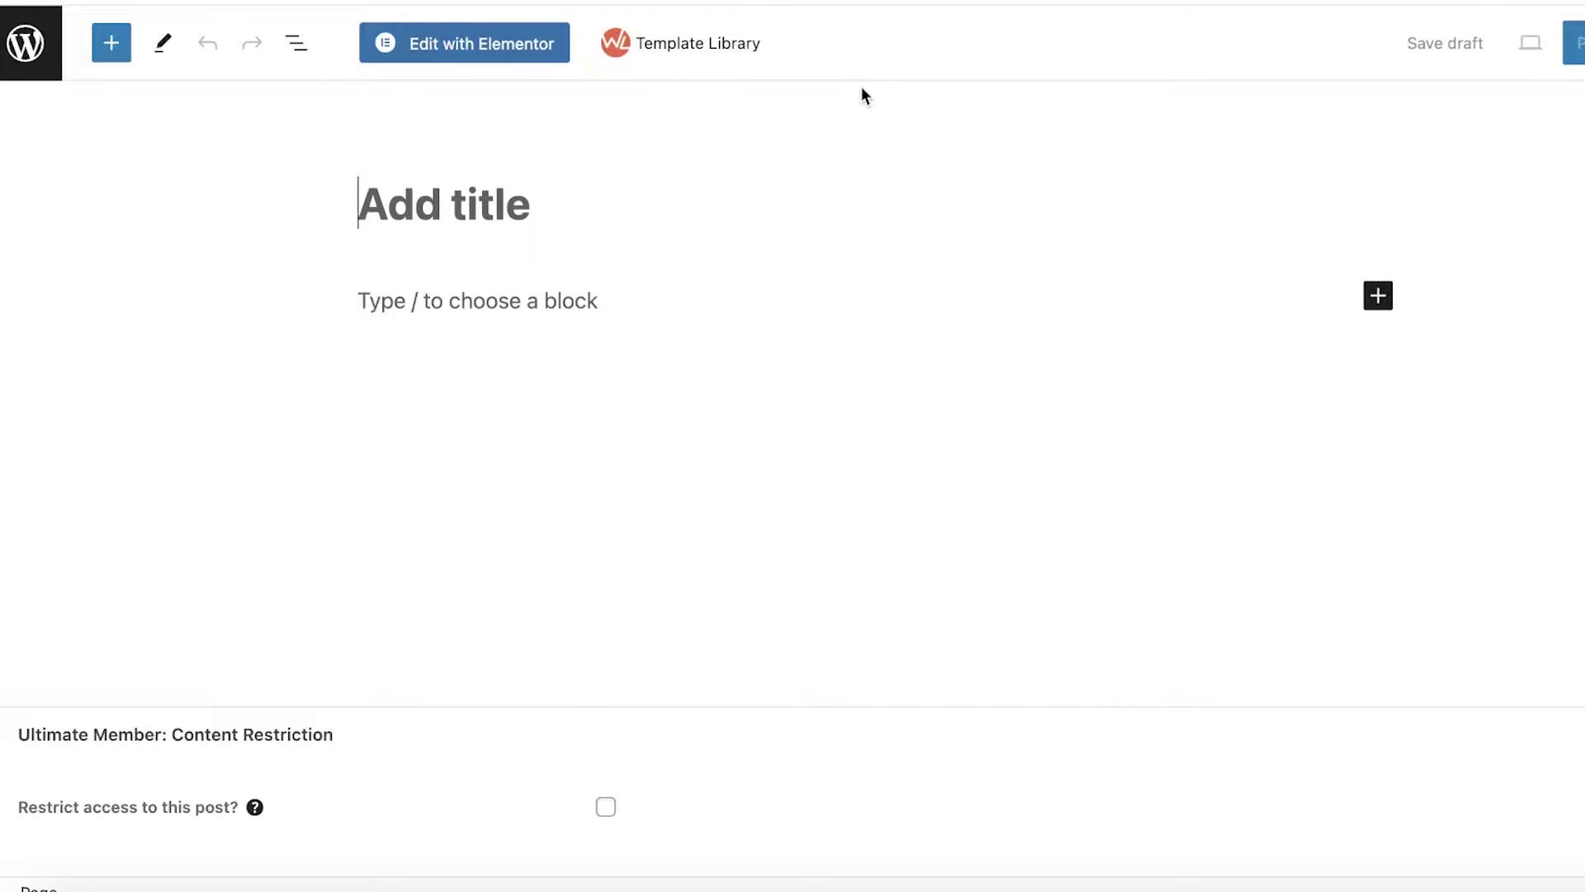
type("Product")
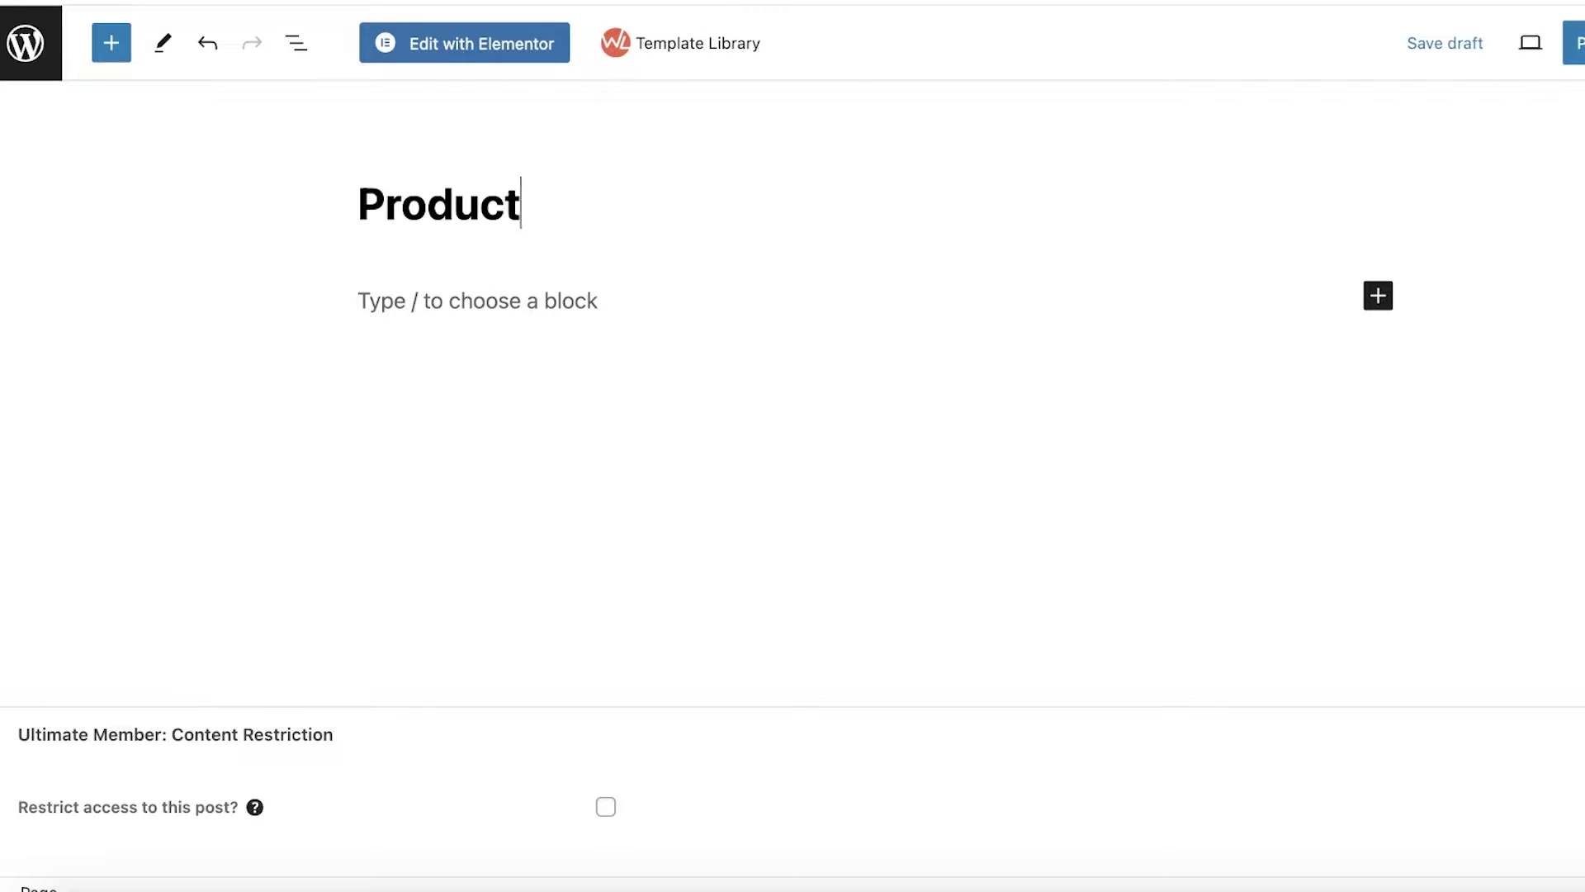
type(" Page")
Search the blocks for "produ" to add a Products (Beta) block to the new page, and publish the page.
left_click(114, 48)
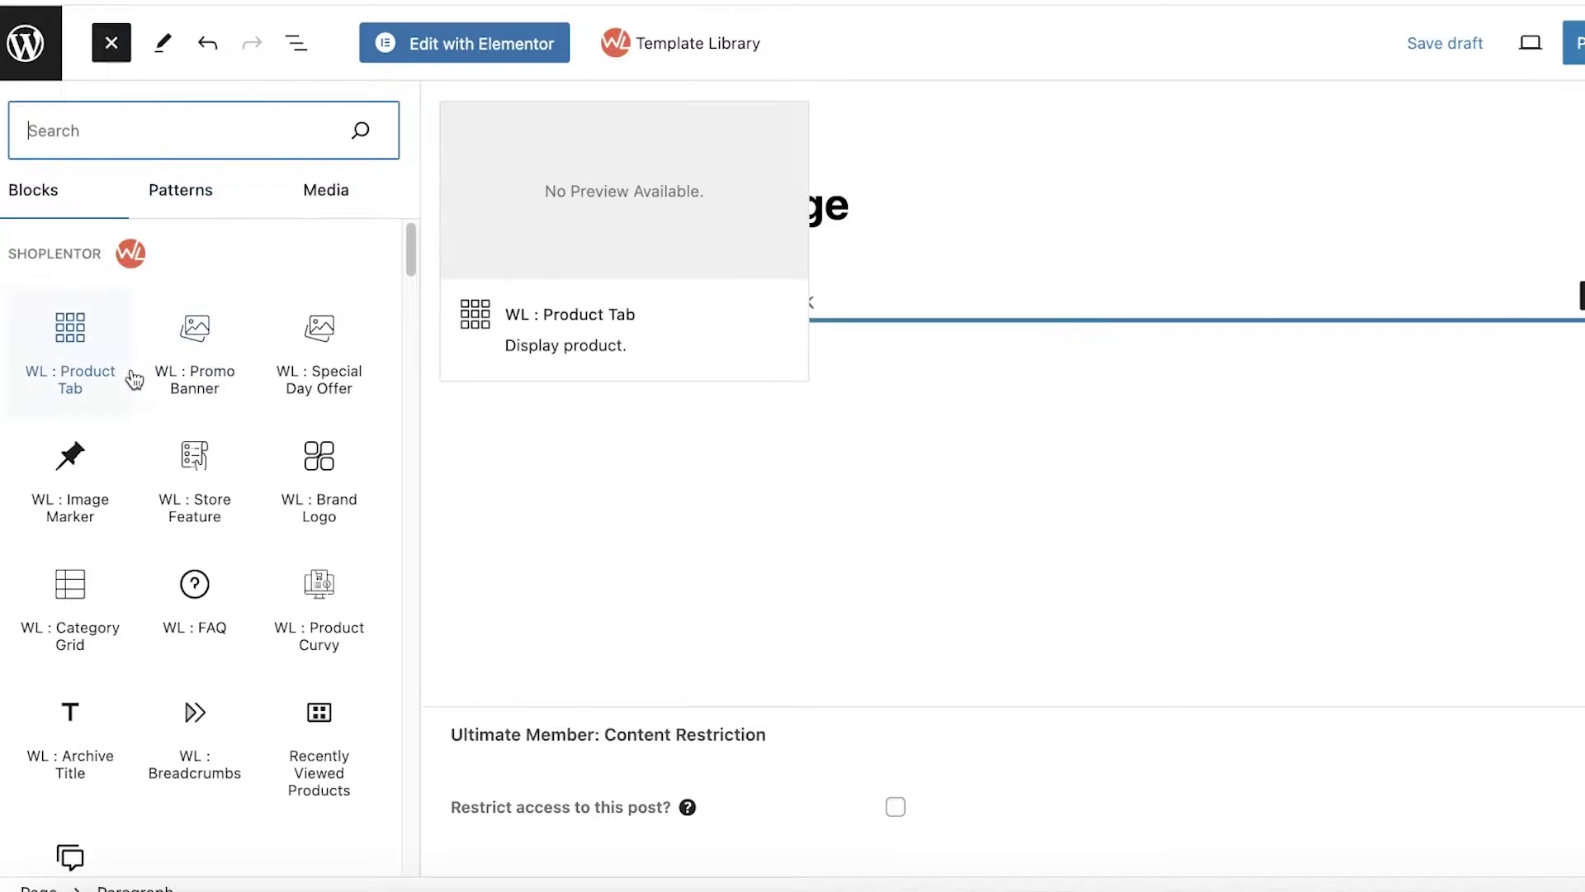
left_click(205, 201)
left_click(170, 116)
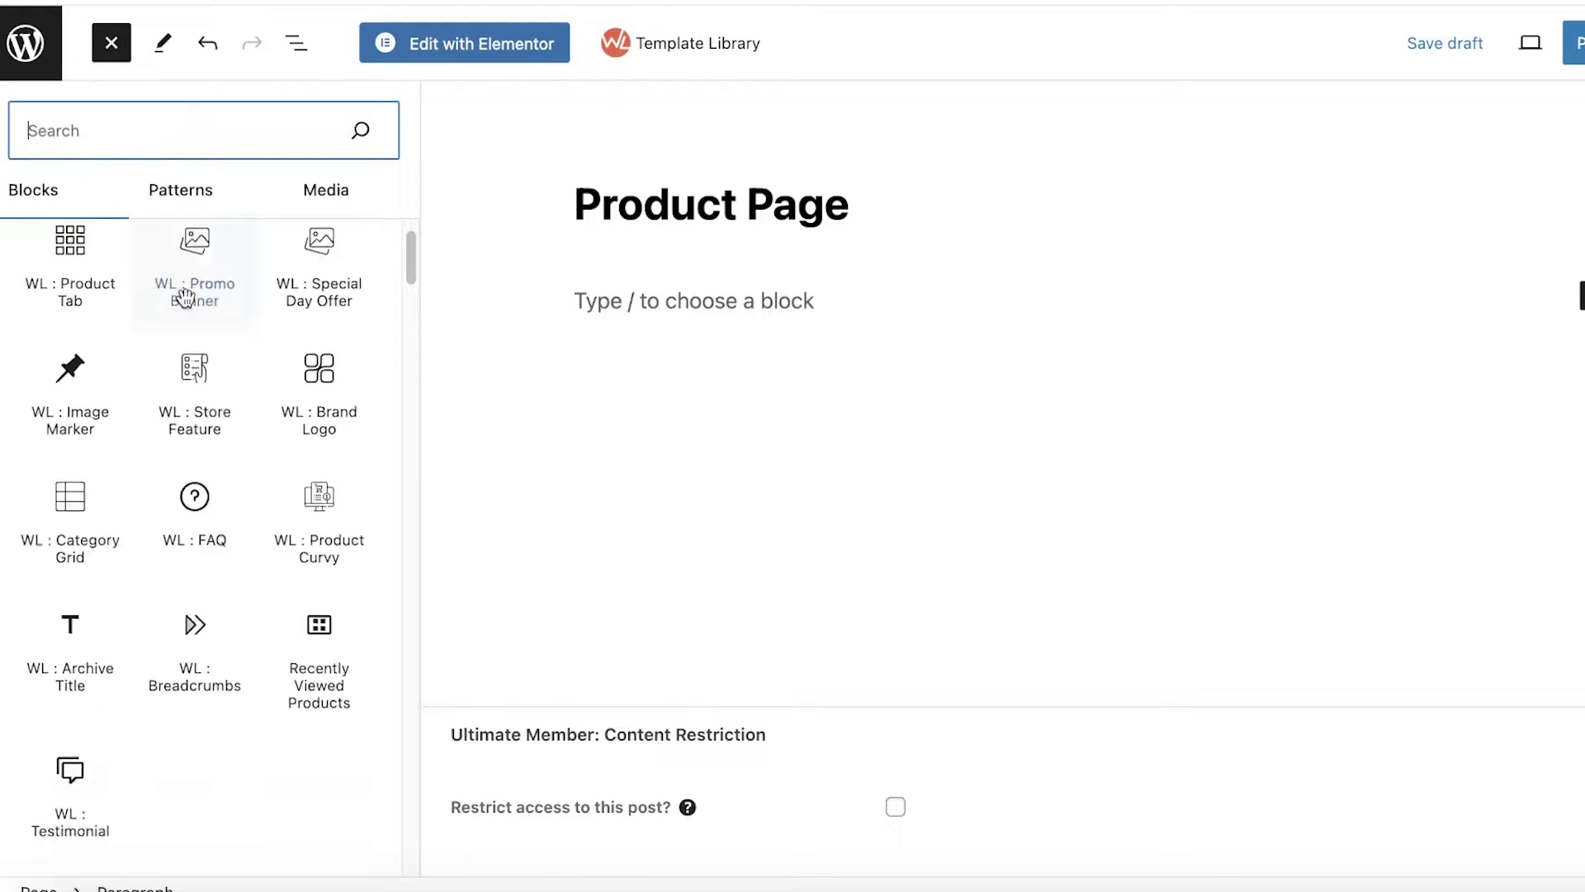
scroll(184, 297, "down", 10)
scroll(200, 360, "down", 12)
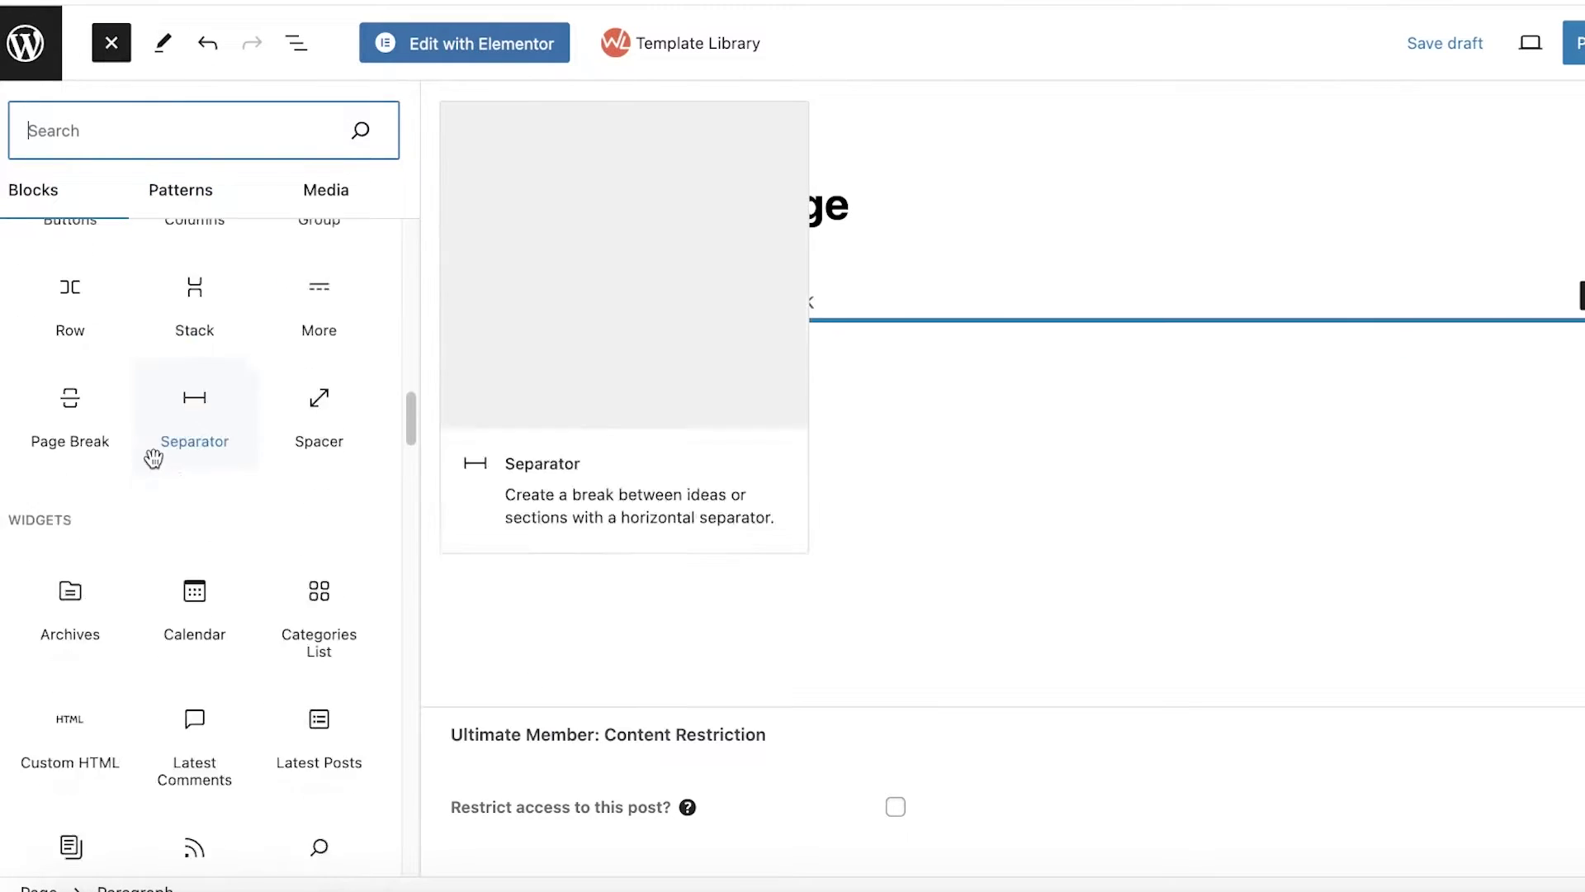
type("produ")
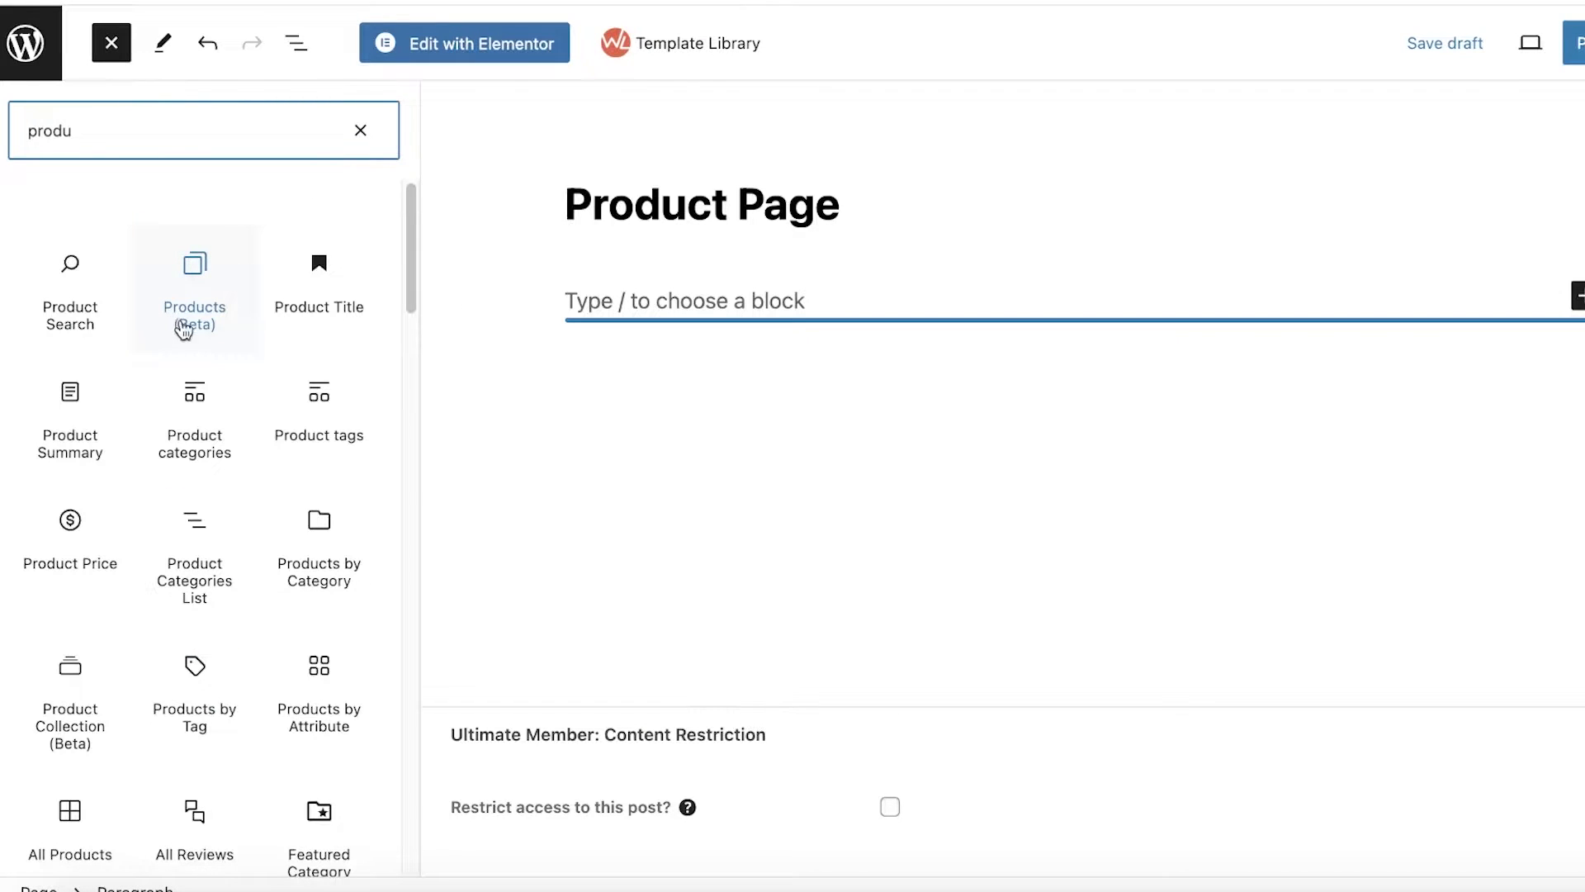
left_click_drag(183, 328, 814, 353)
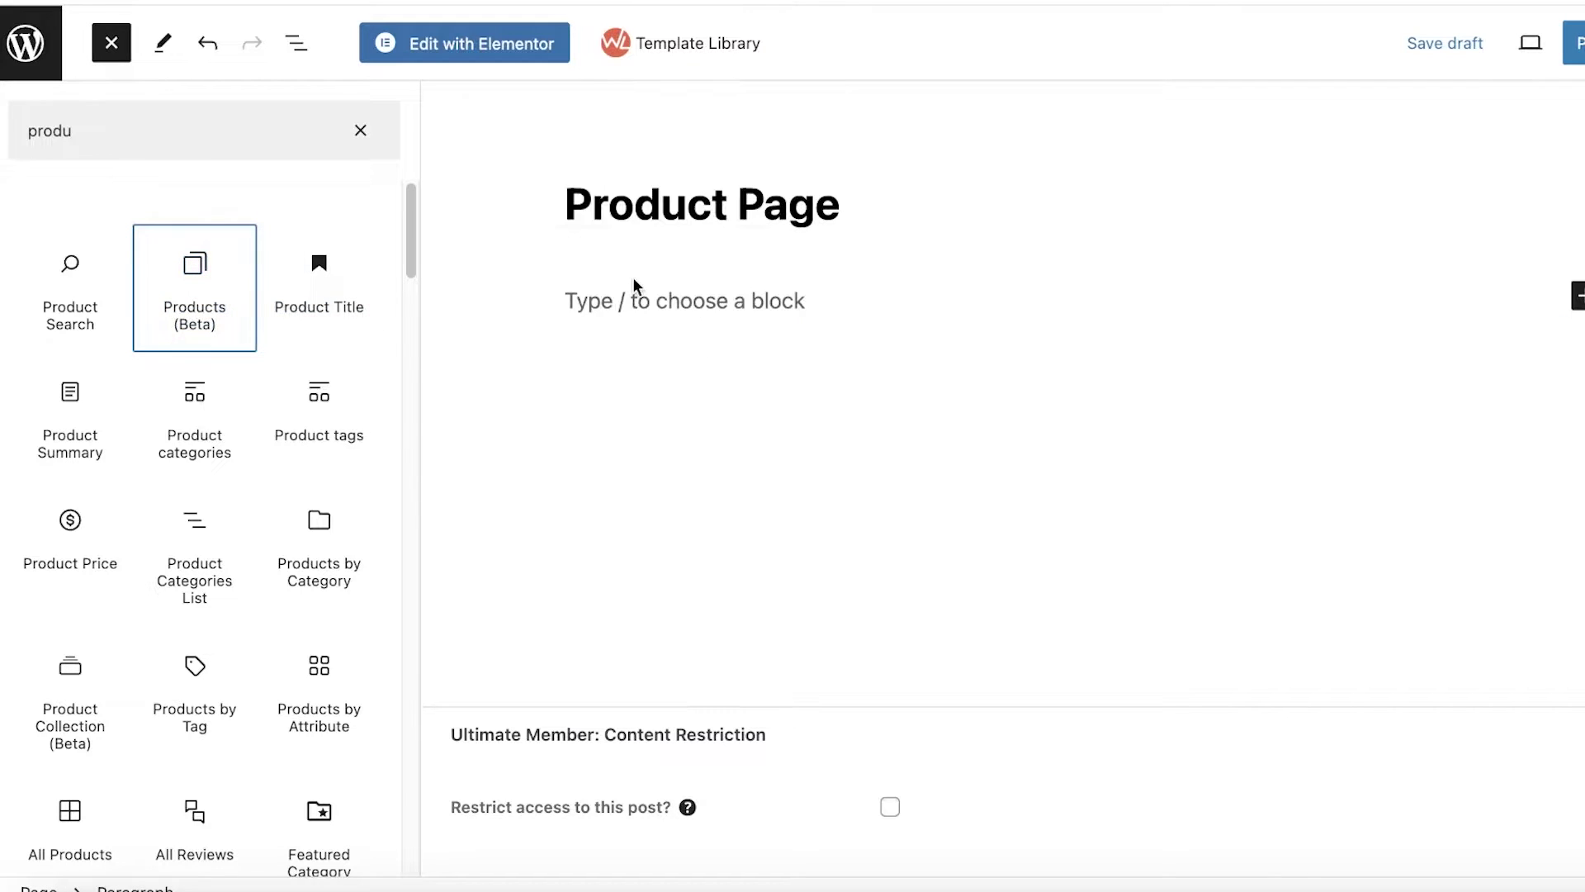
mouse_move(195, 342)
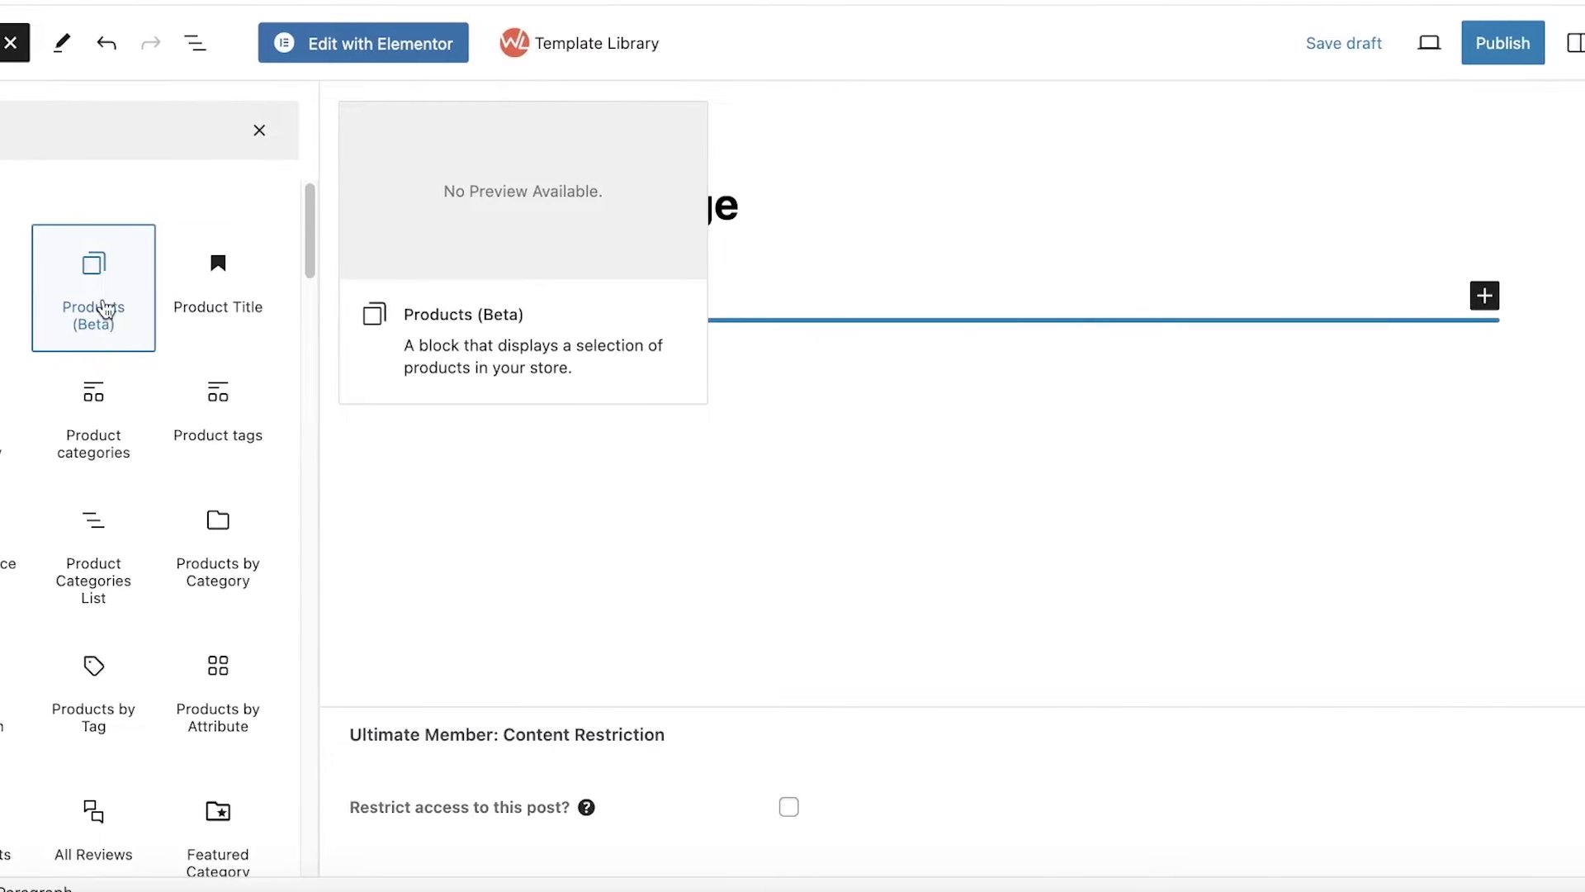
left_click(57, 309)
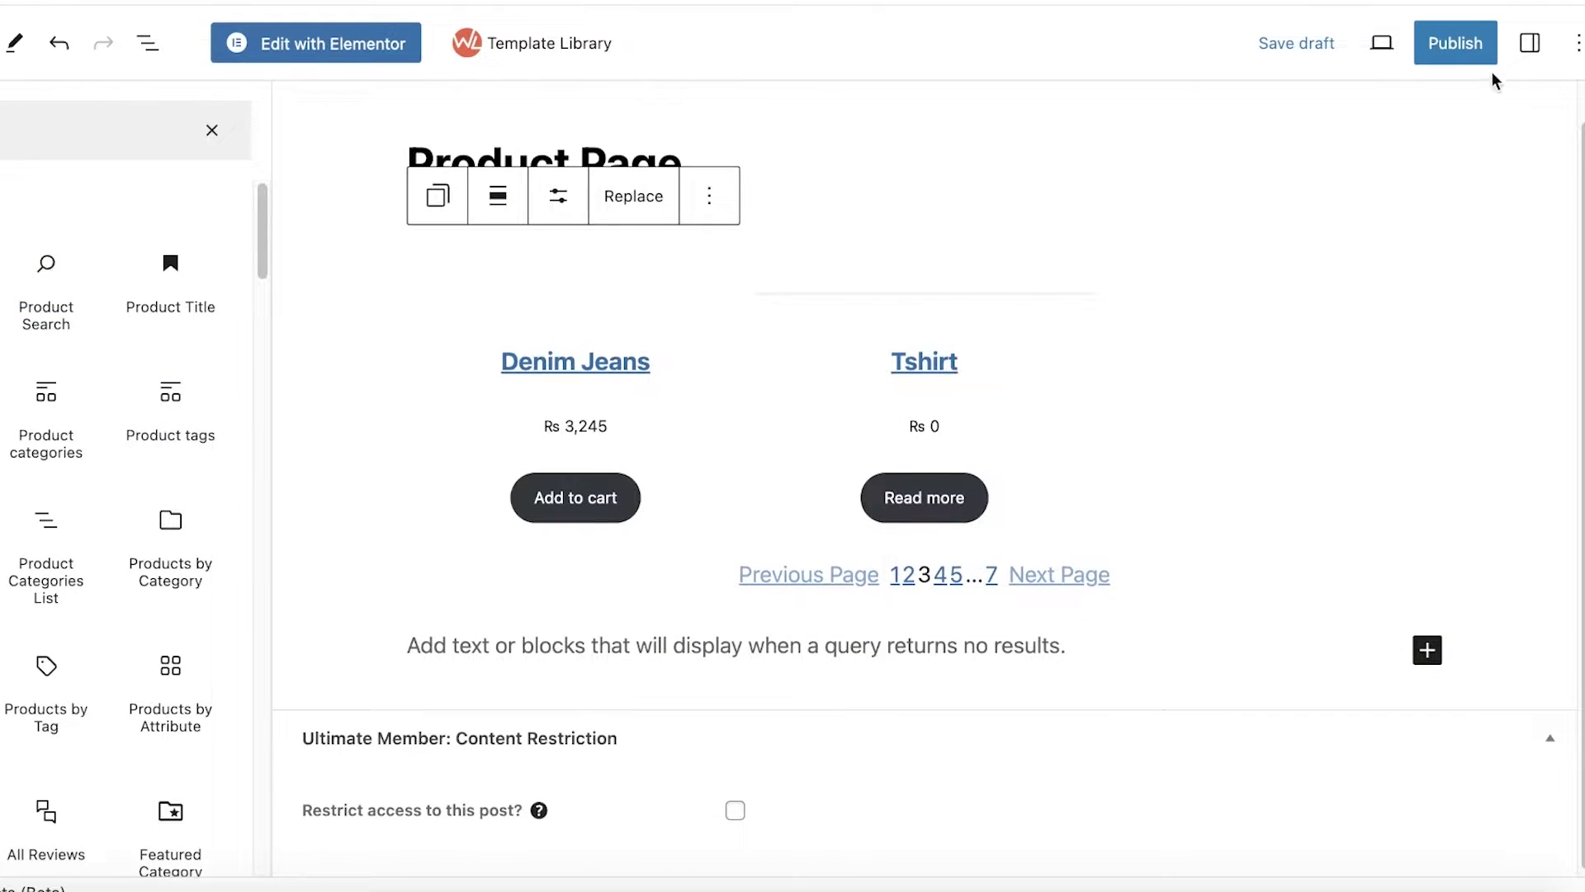
left_click(1437, 45)
left_click(1400, 56)
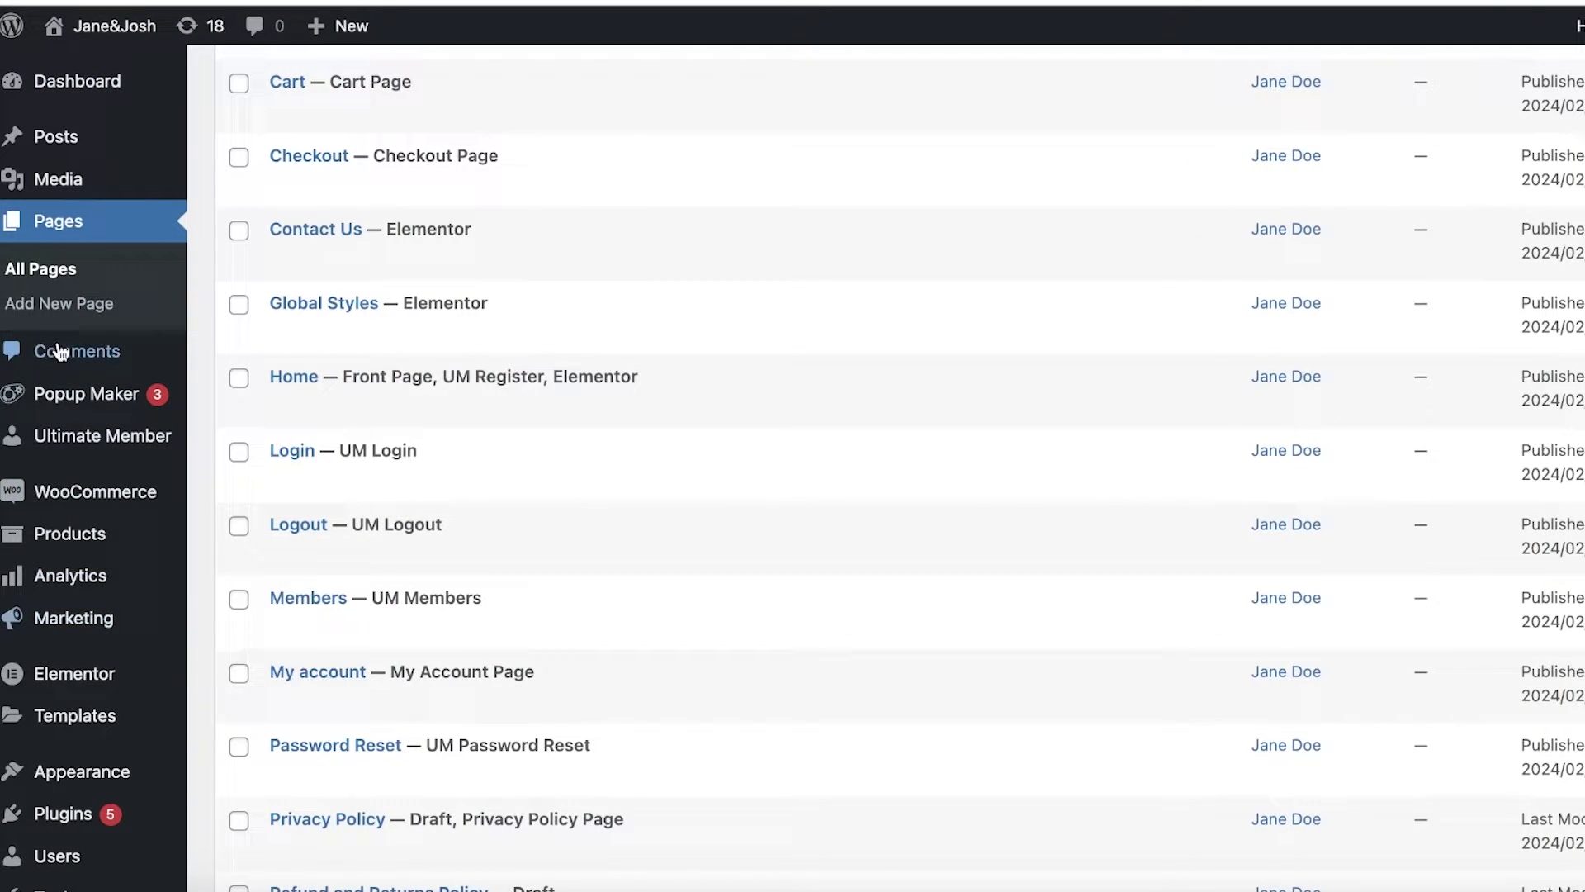
Open the Tshirt product for editing from the store's product list.
mouse_move(64, 404)
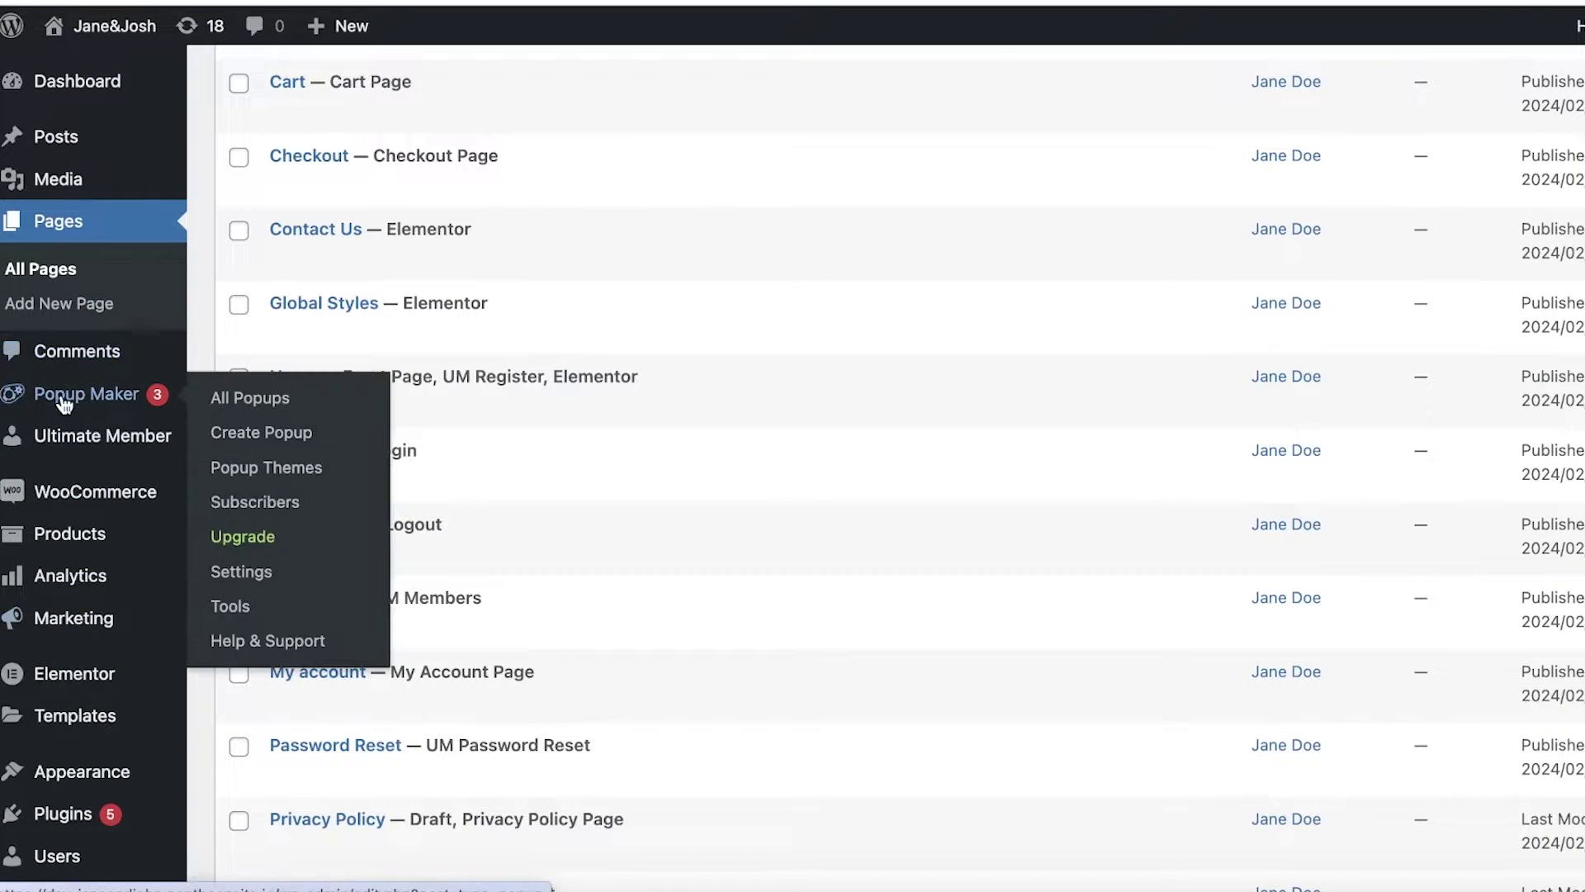
mouse_move(40, 743)
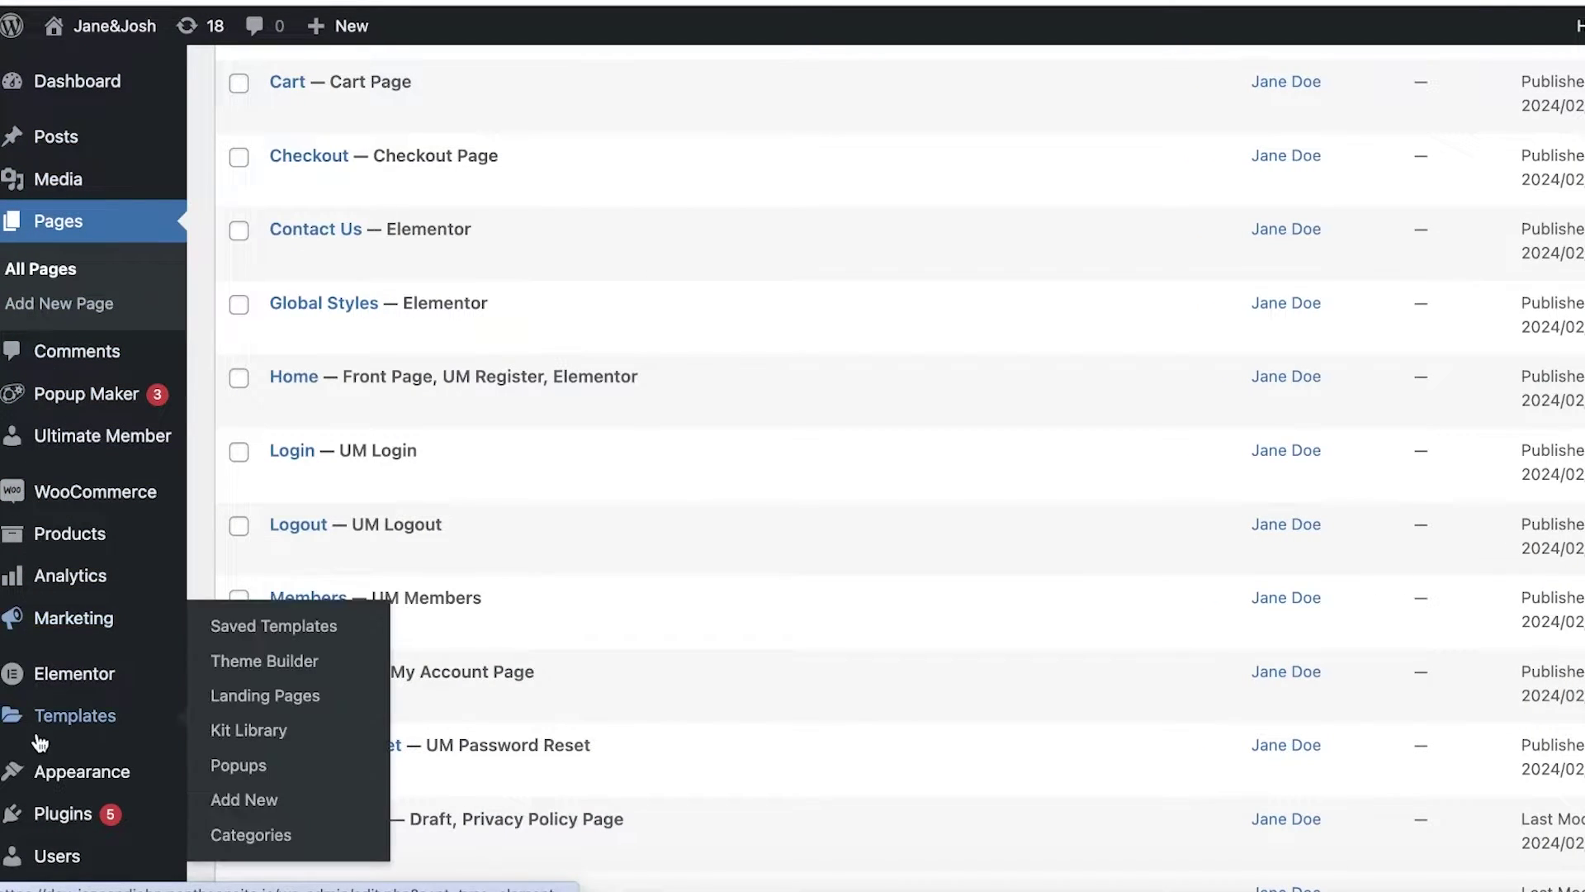
mouse_move(29, 520)
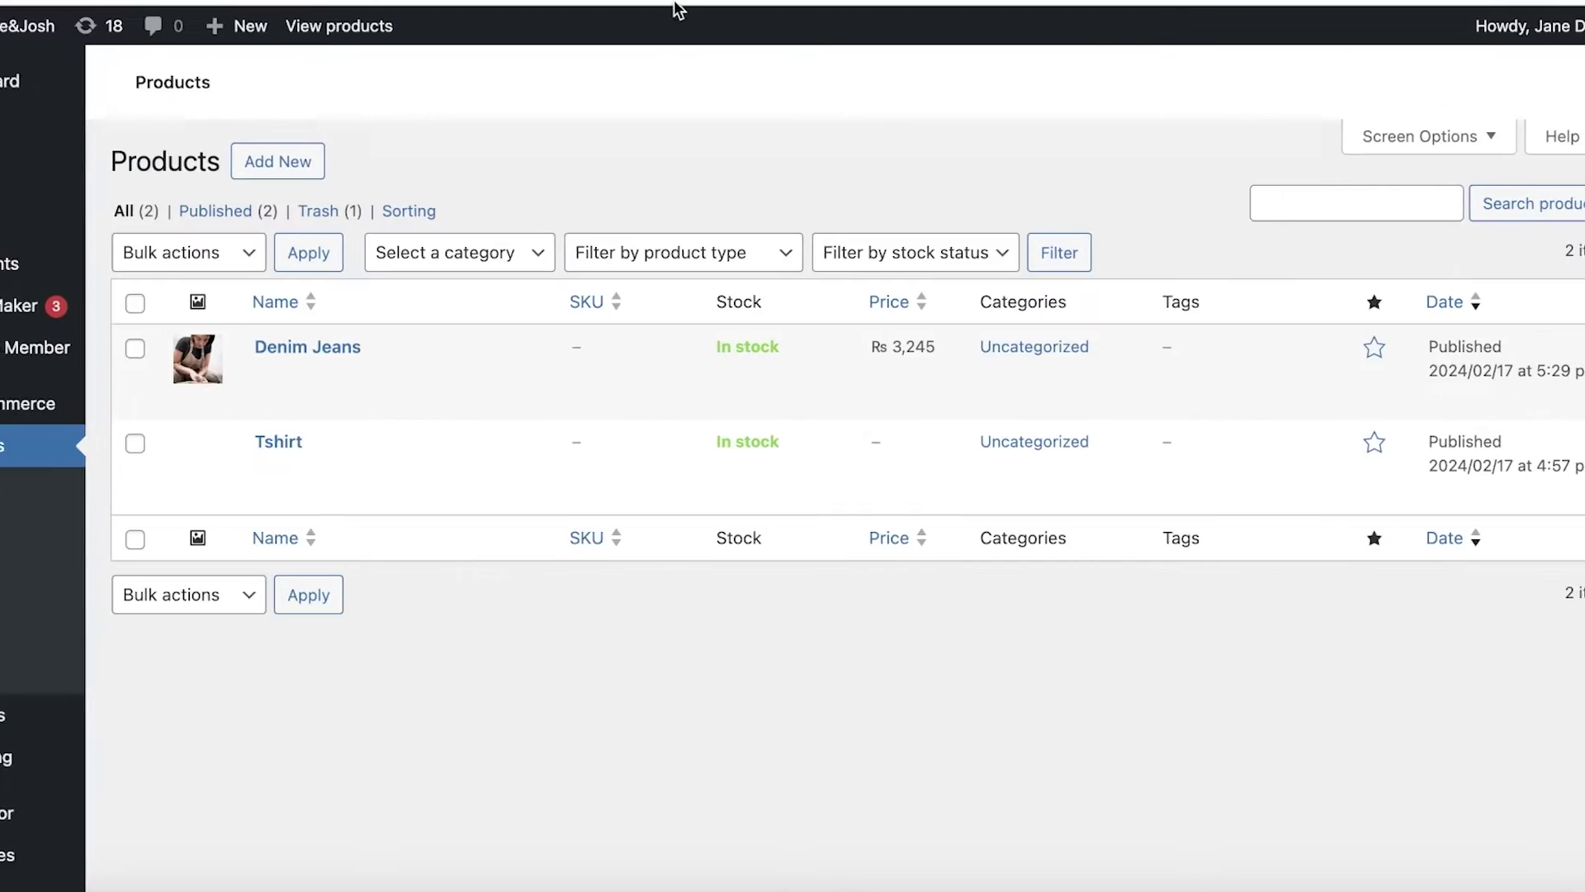
left_click(223, 441)
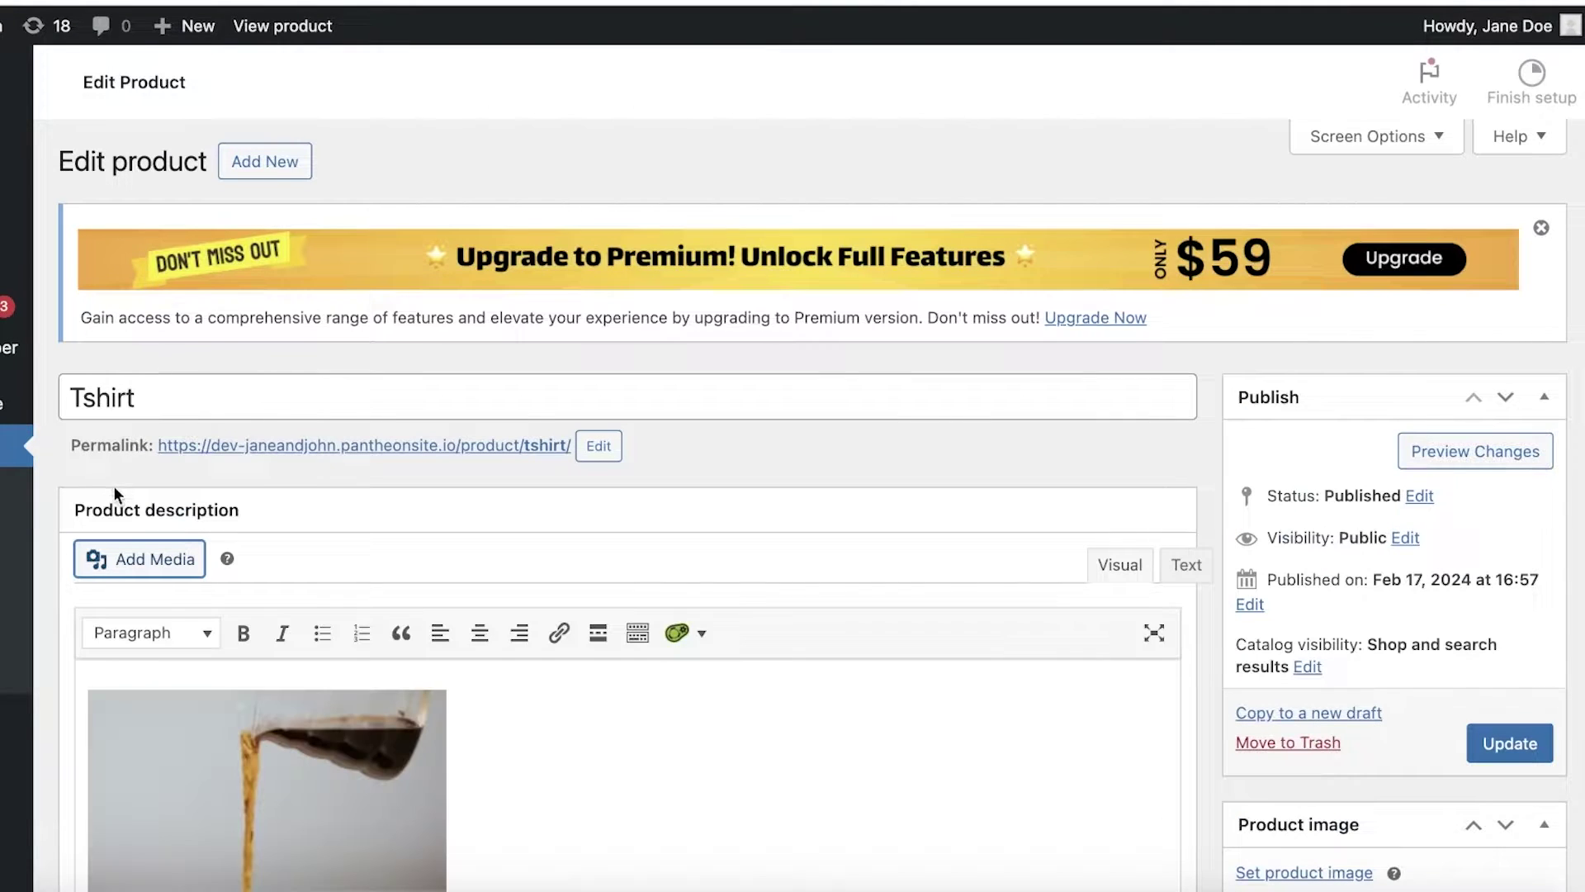
Review the Tshirt product's description, product data and short description, and update the product.
scroll(253, 490, "down", 7)
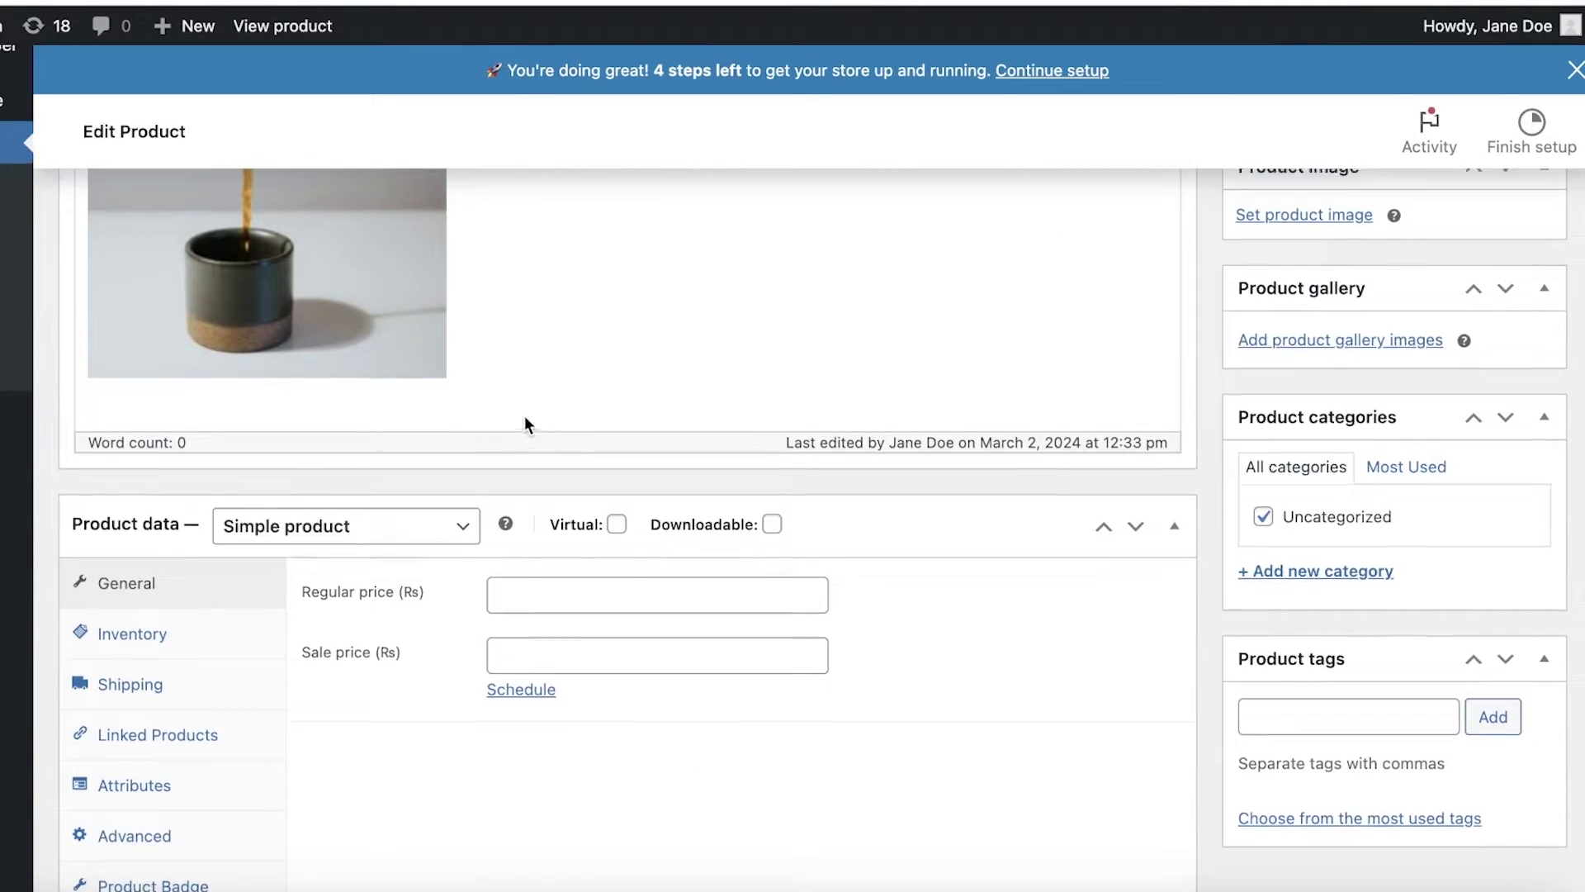
scroll(523, 414, "up", 3)
scroll(525, 416, "down", 8)
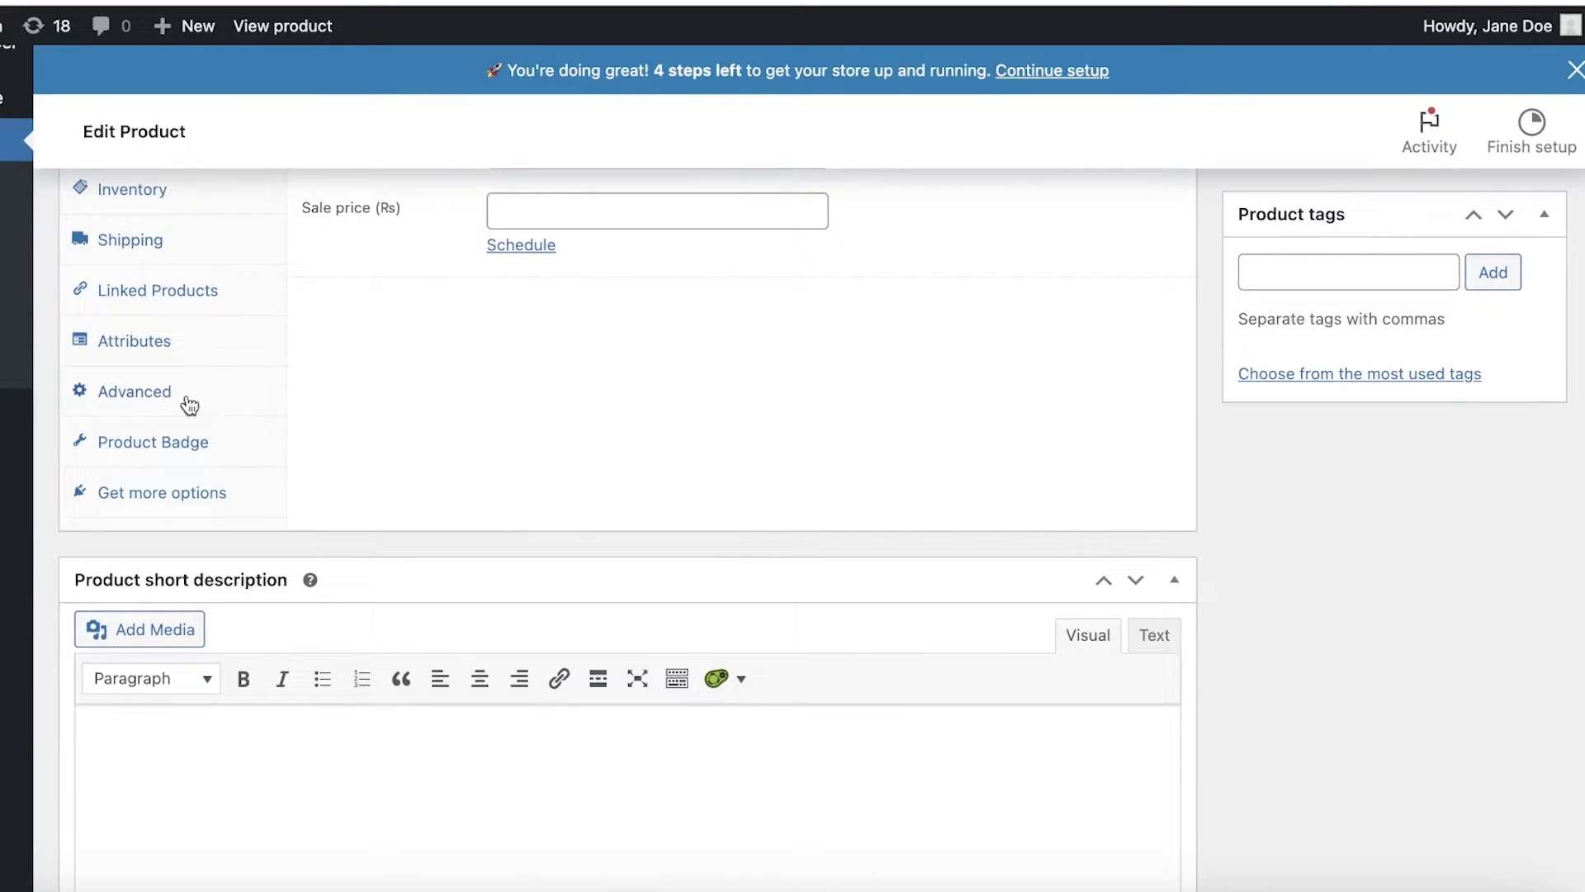
scroll(187, 404, "up", 9)
scroll(424, 473, "down", 7)
scroll(371, 467, "down", 3)
scroll(319, 468, "up", 3)
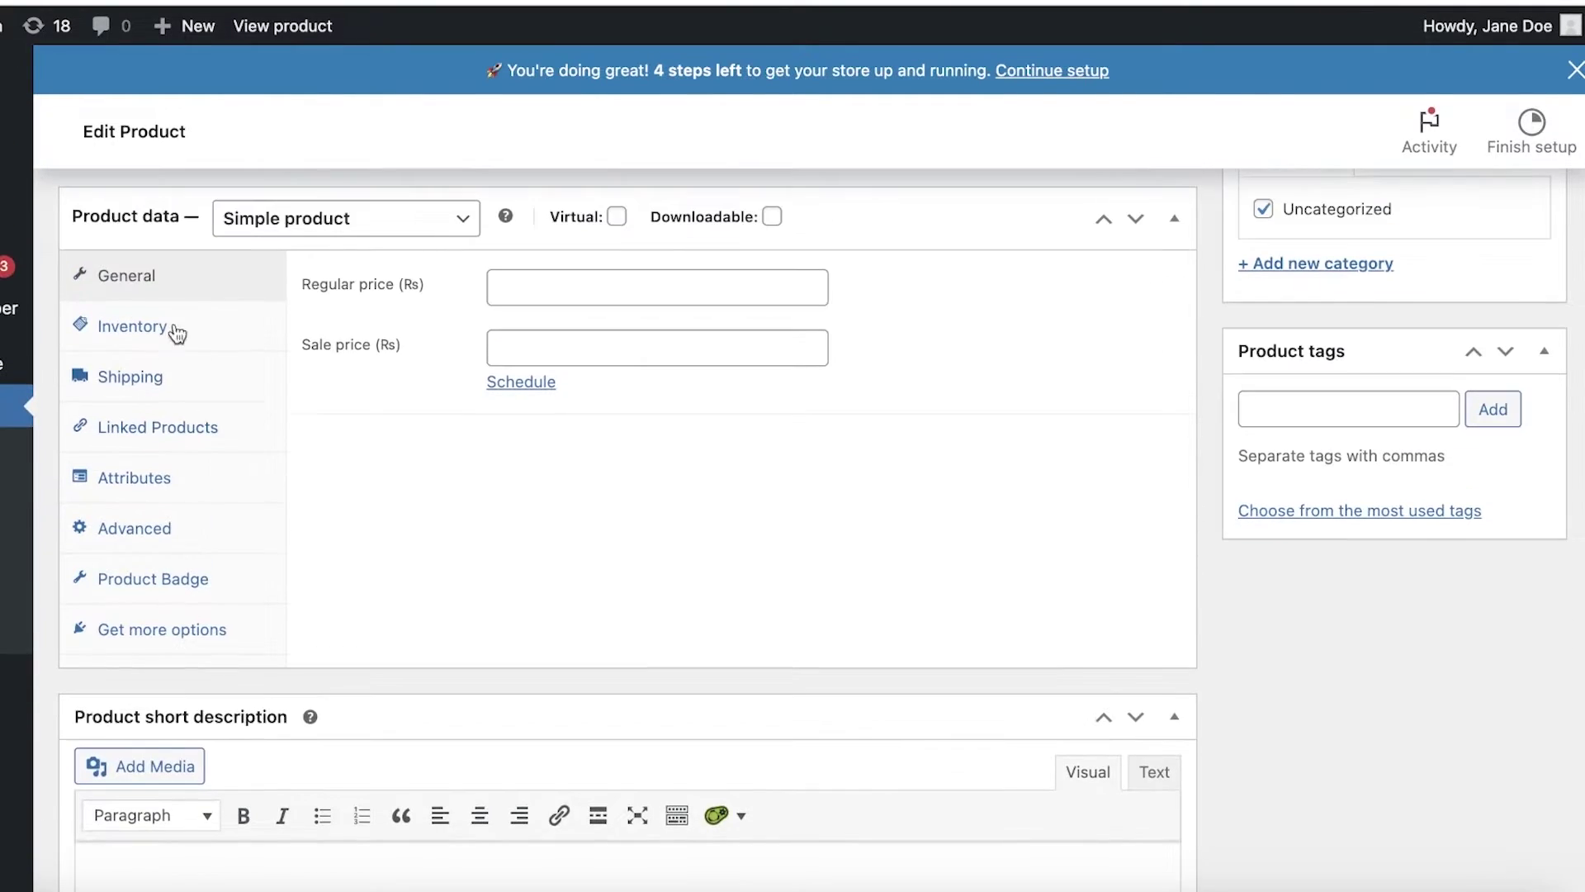
scroll(1139, 236, "up", 10)
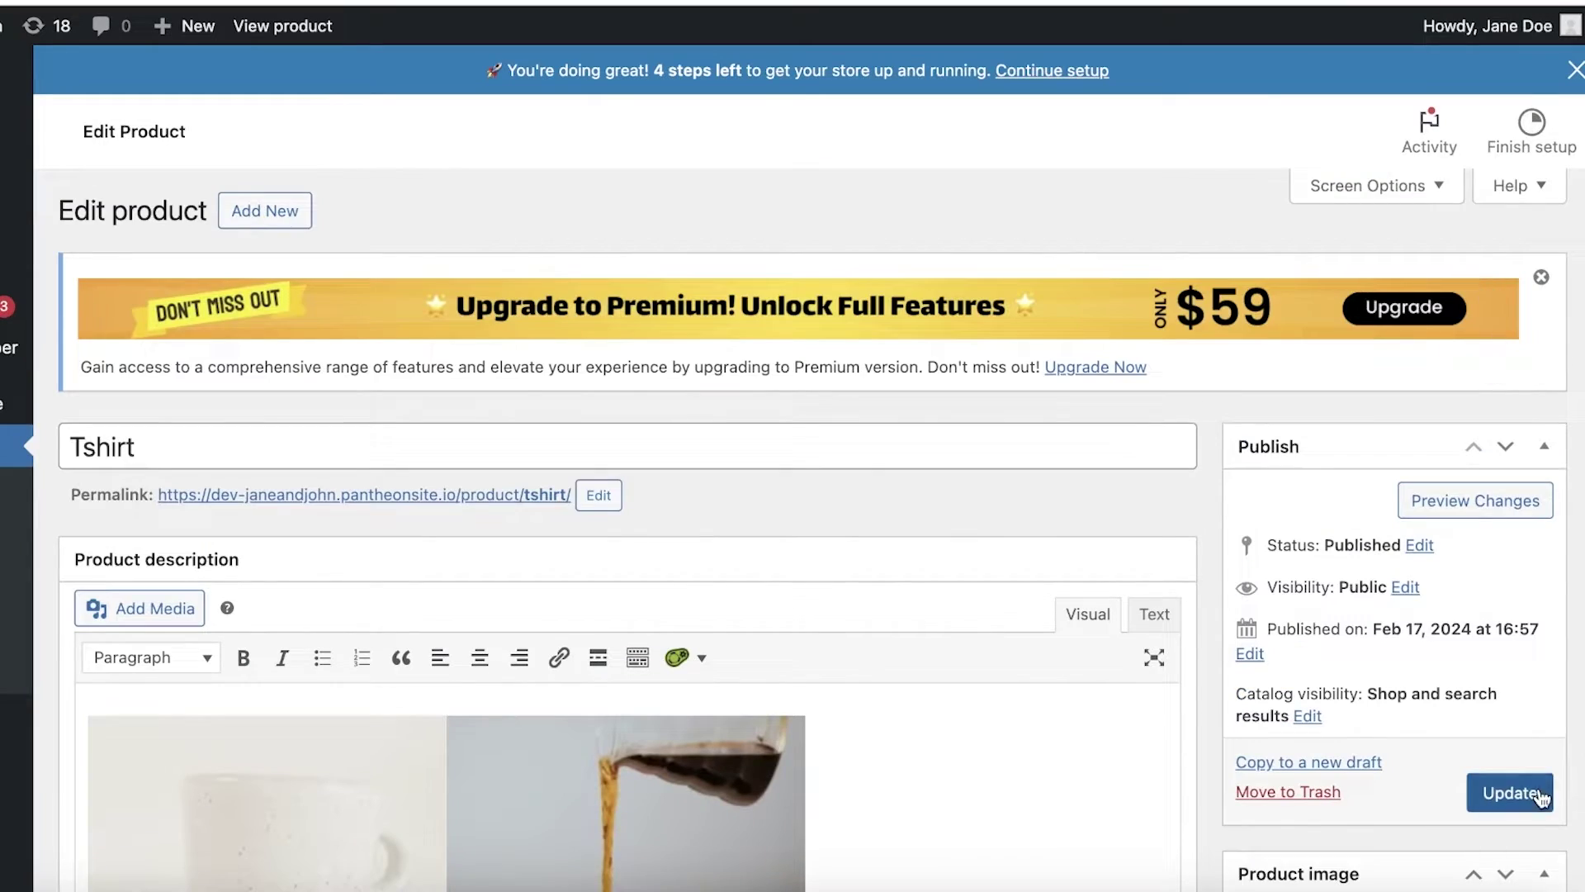
left_click(1510, 791)
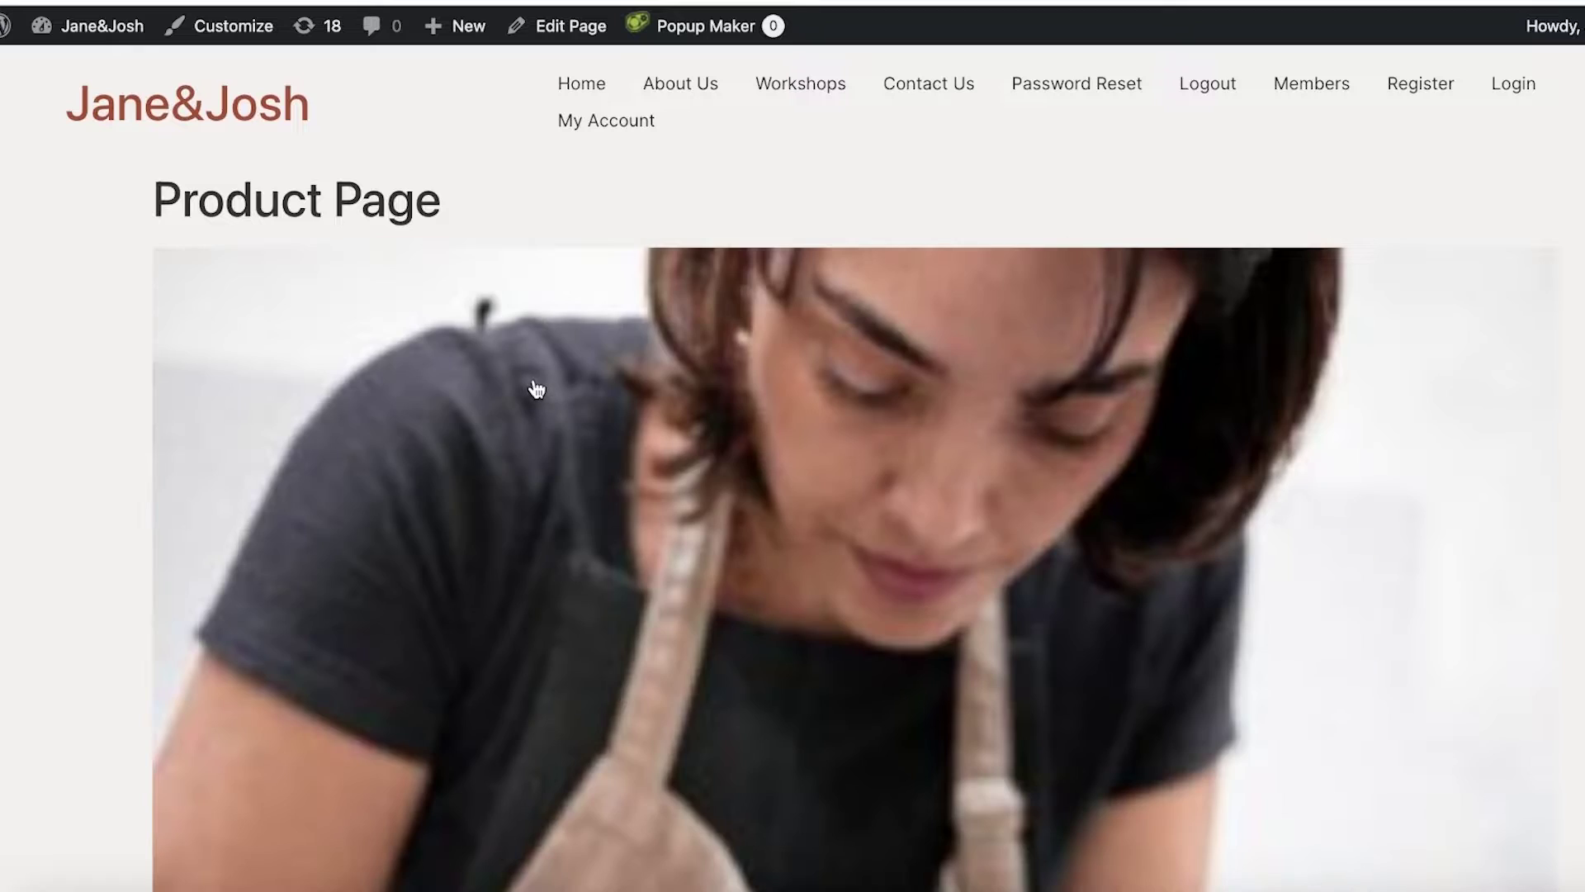
Check the published Product Page on the site and open a blank form for a new product.
scroll(387, 629, "down", 1)
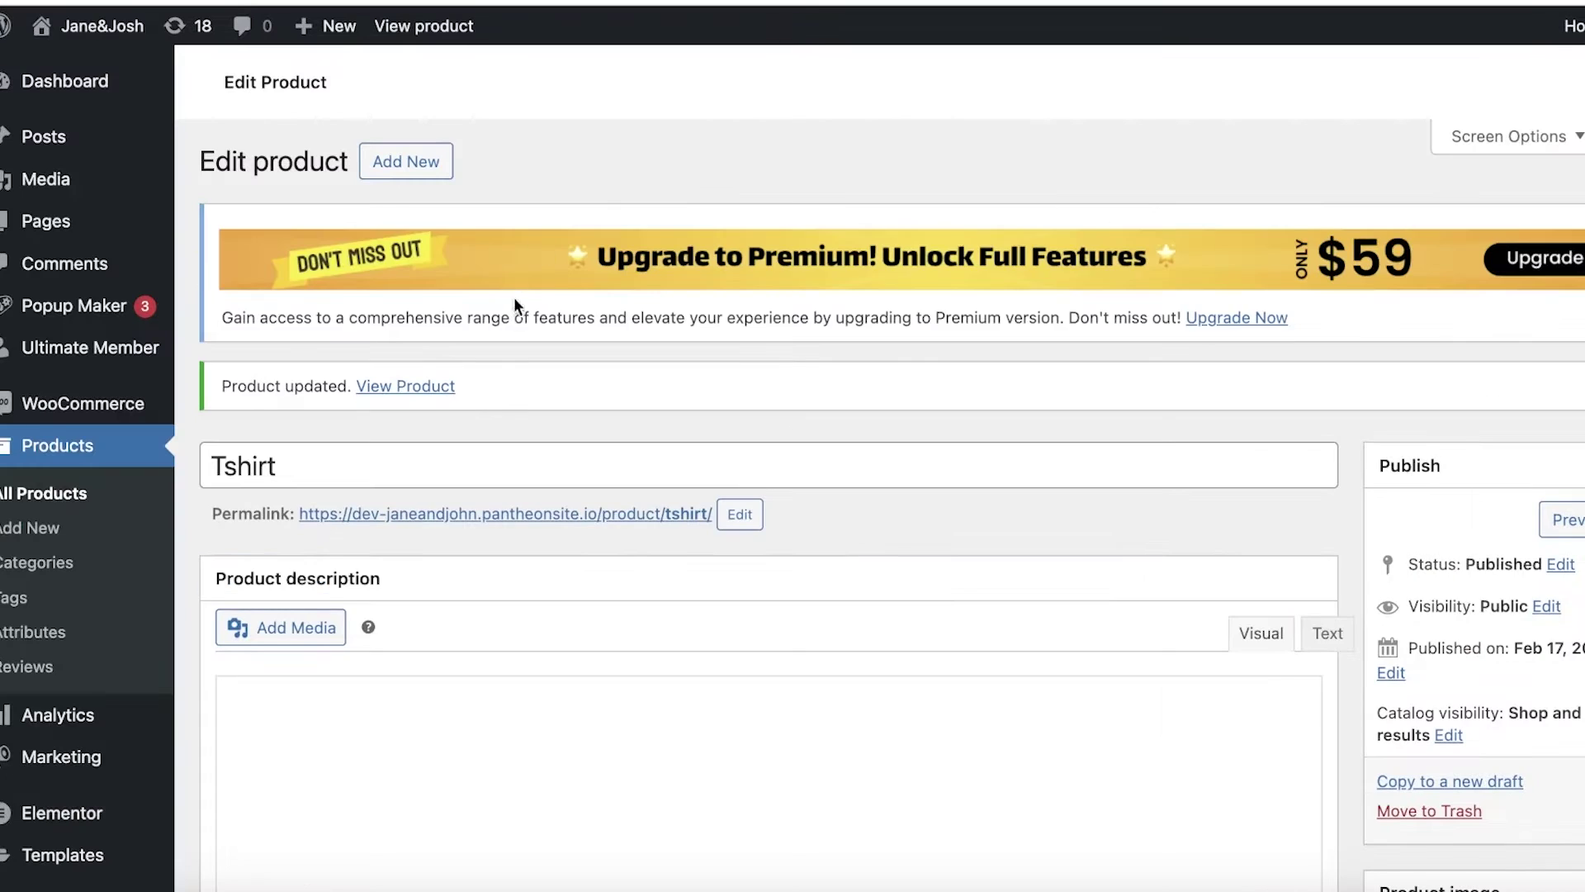
scroll(513, 298, "down", 5)
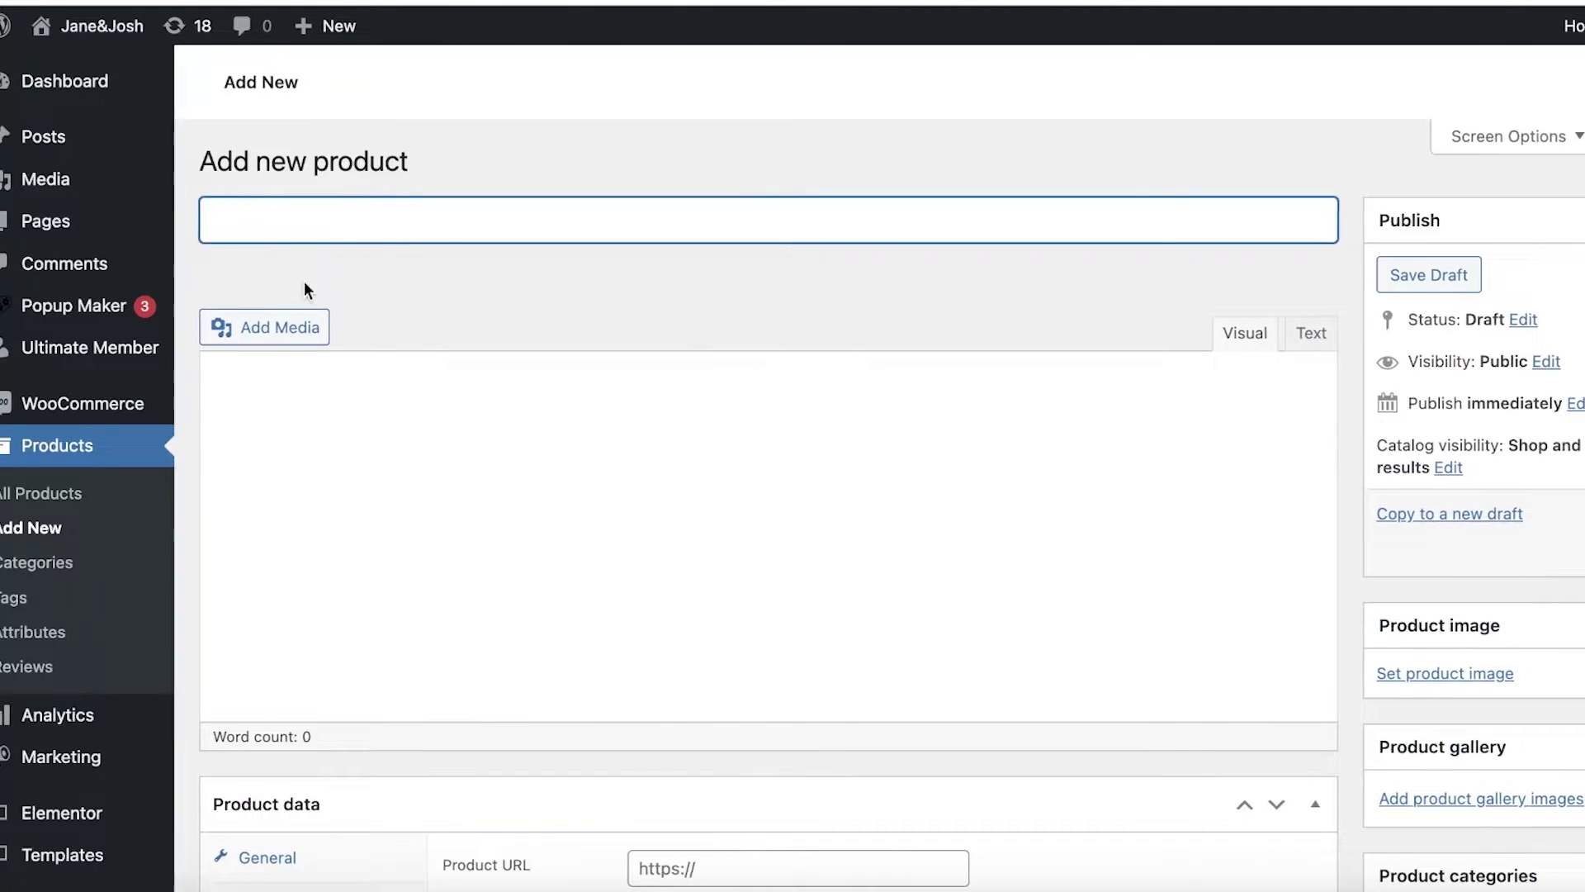
scroll(147, 316, "down", 3)
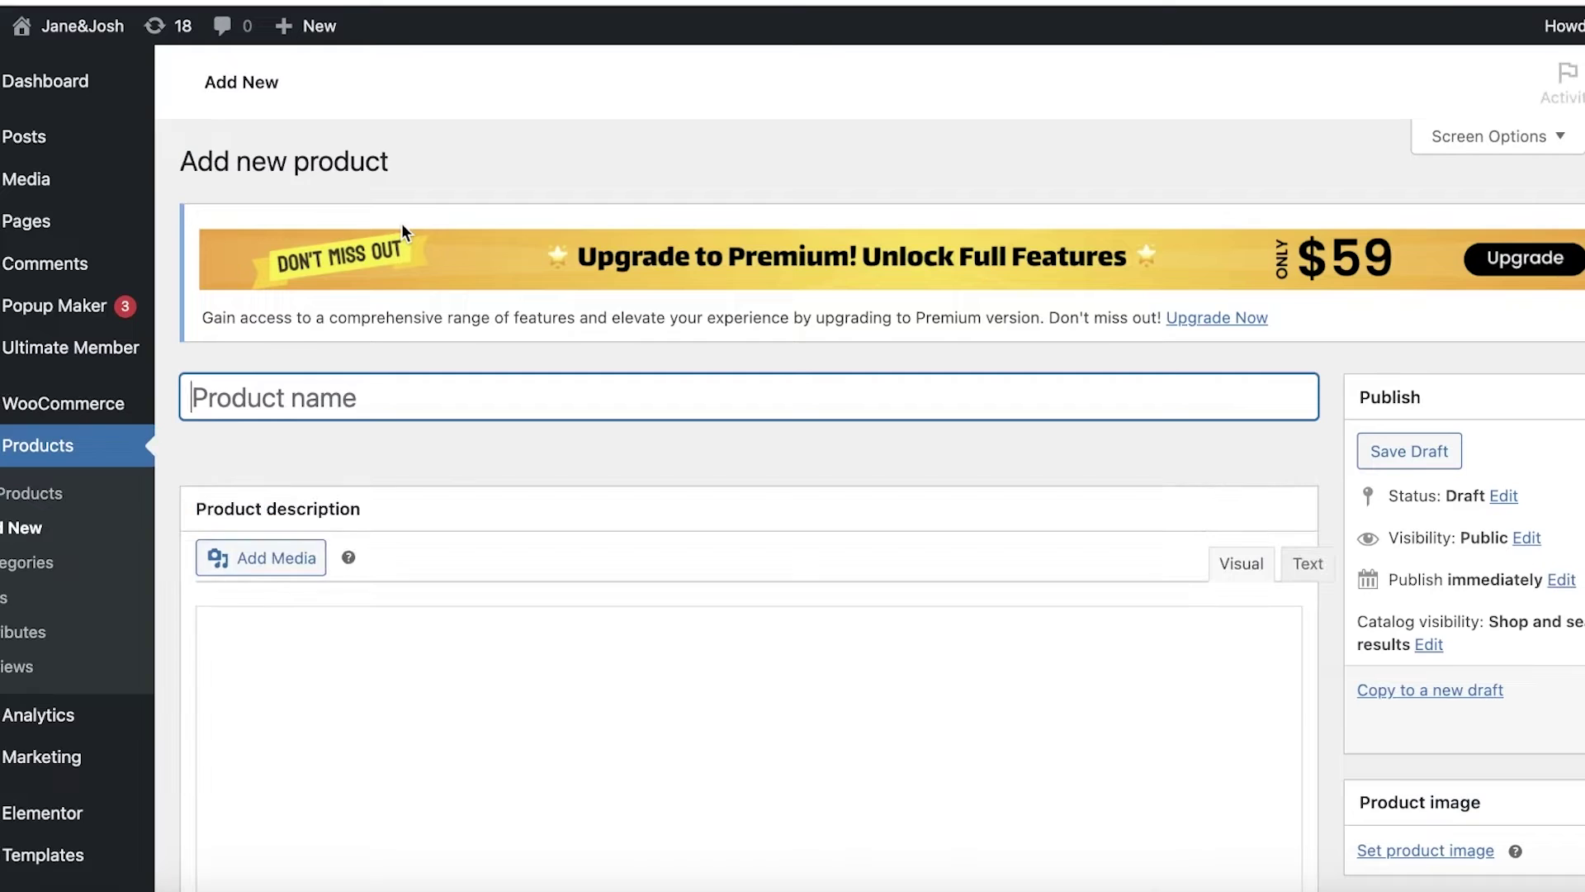
Name the new product "top" and insert the photo of the woman in a white top from the media library into its description.
type("top")
left_click(294, 603)
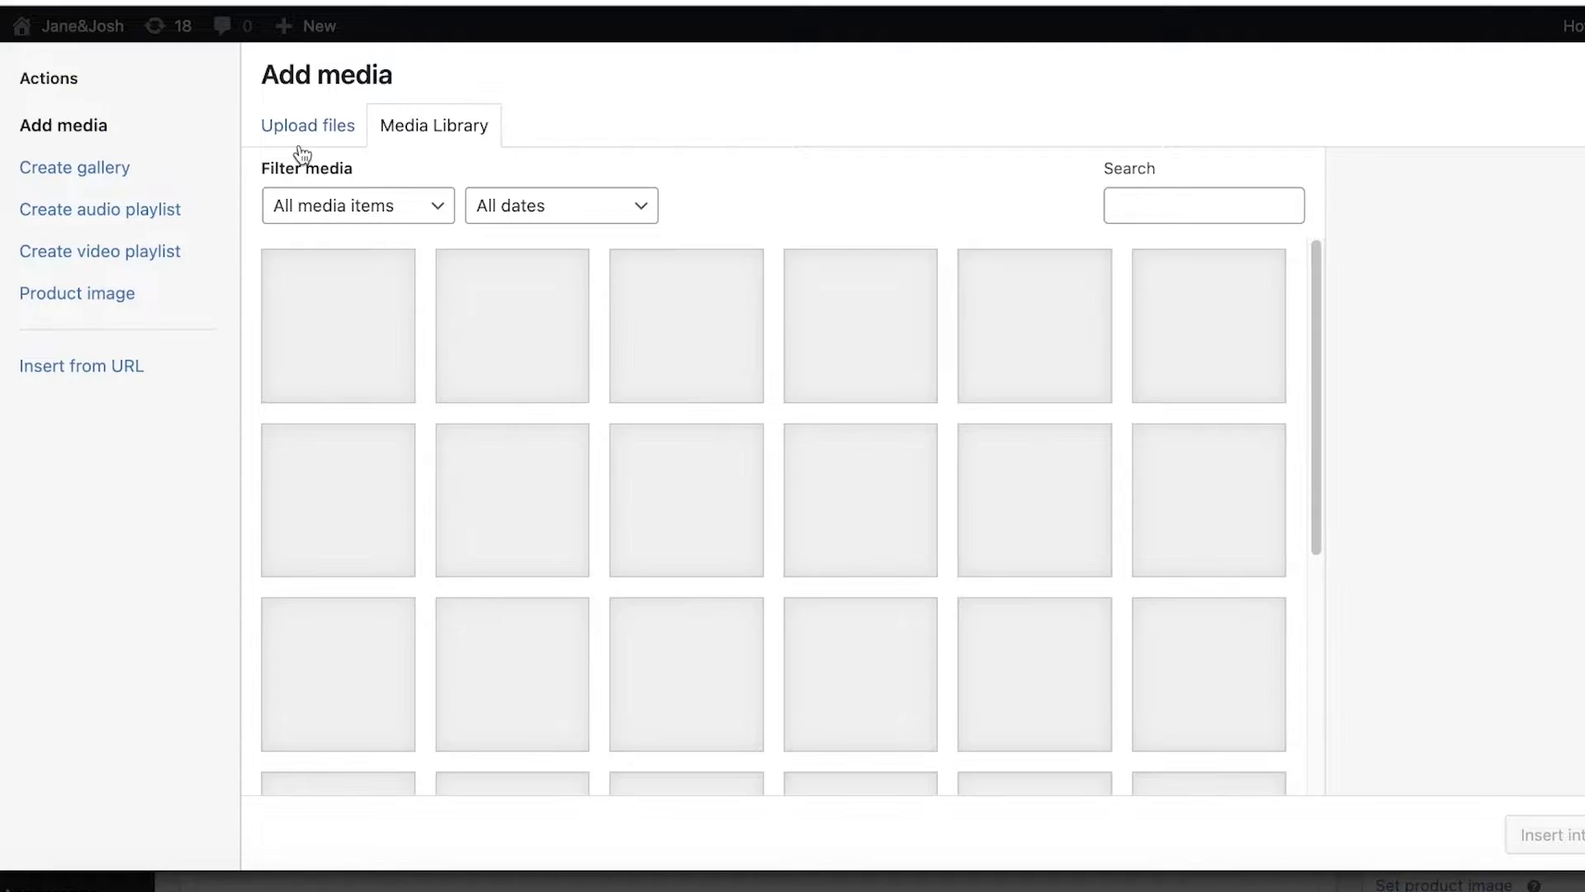
left_click(299, 147)
left_click(998, 472)
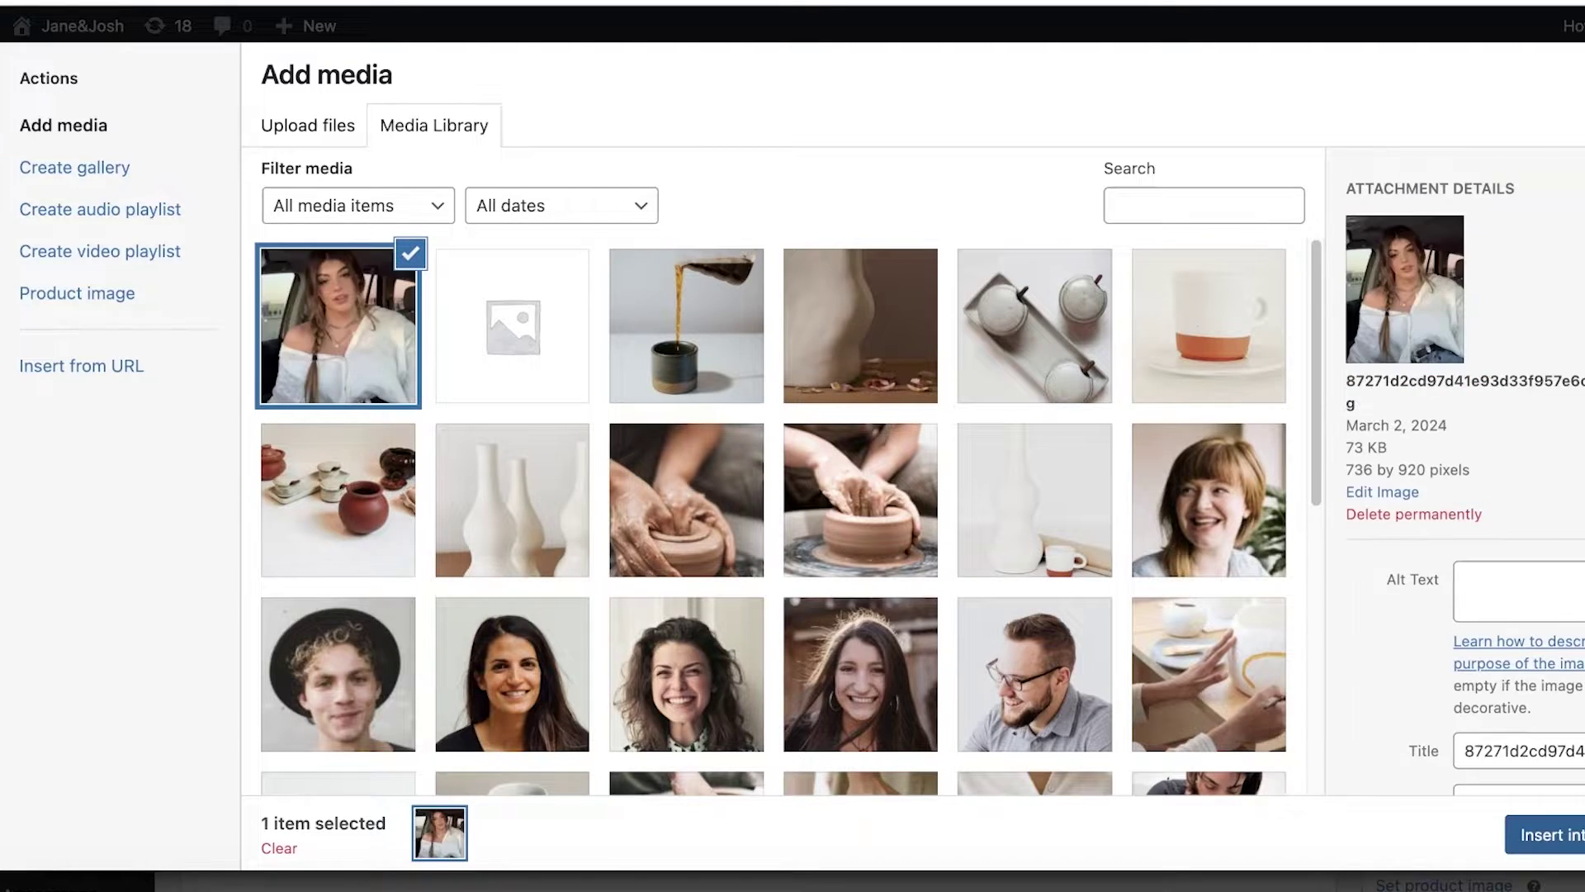
left_click(1548, 835)
scroll(755, 578, "down", 3)
scroll(1277, 424, "up", 3)
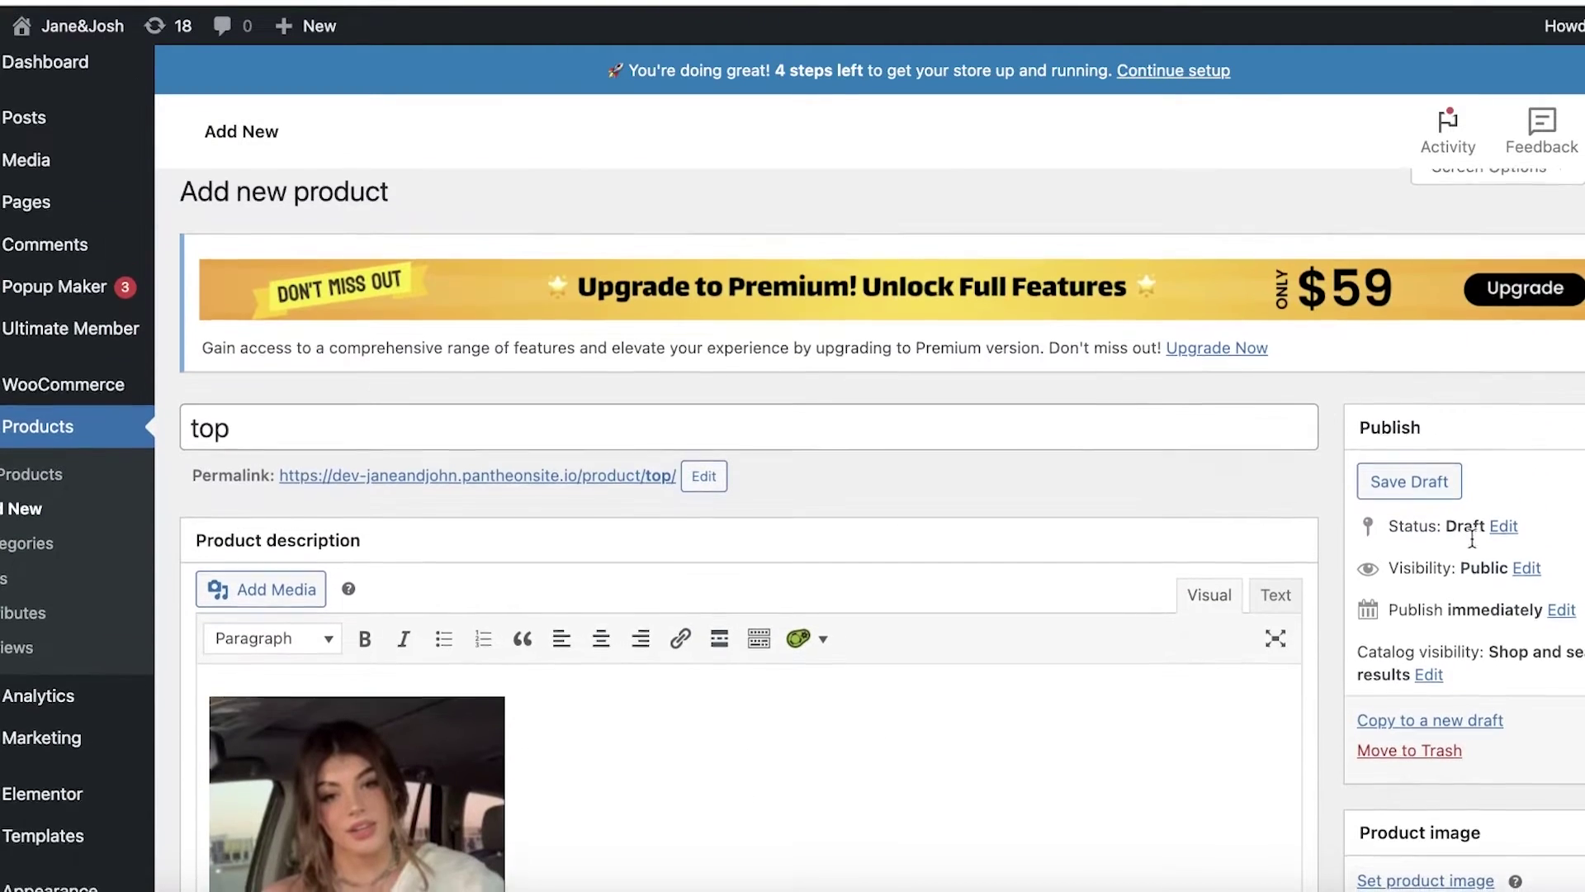
Set the same photo of the woman in the white top as the product image and publish the product.
scroll(1277, 423, "down", 3)
left_click(1415, 639)
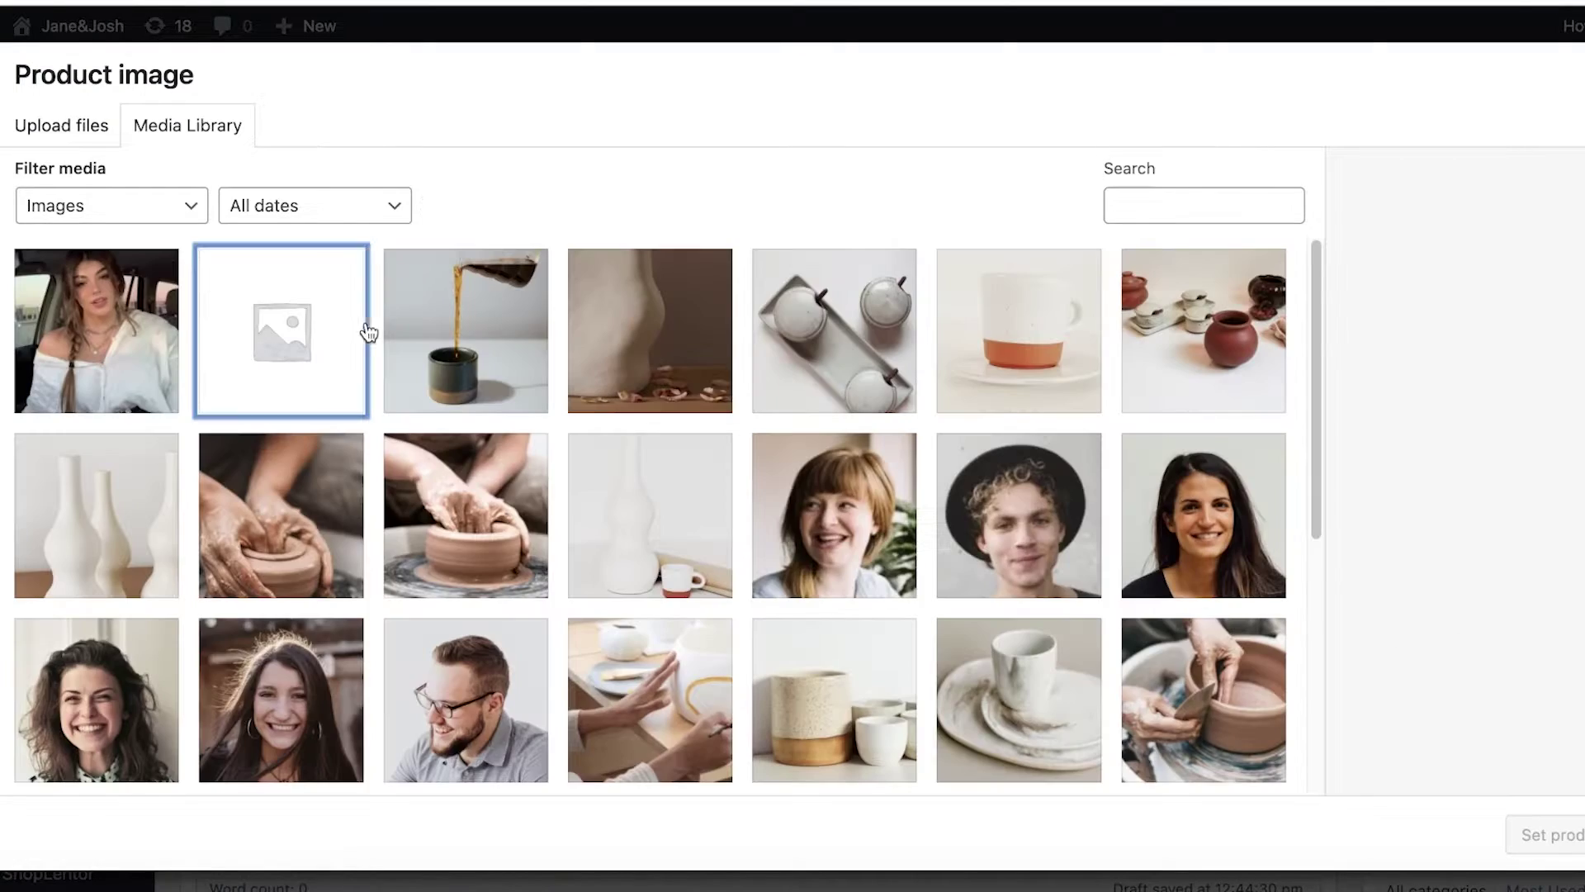
left_click(503, 330)
left_click(207, 327)
left_click(120, 325)
left_click(1552, 842)
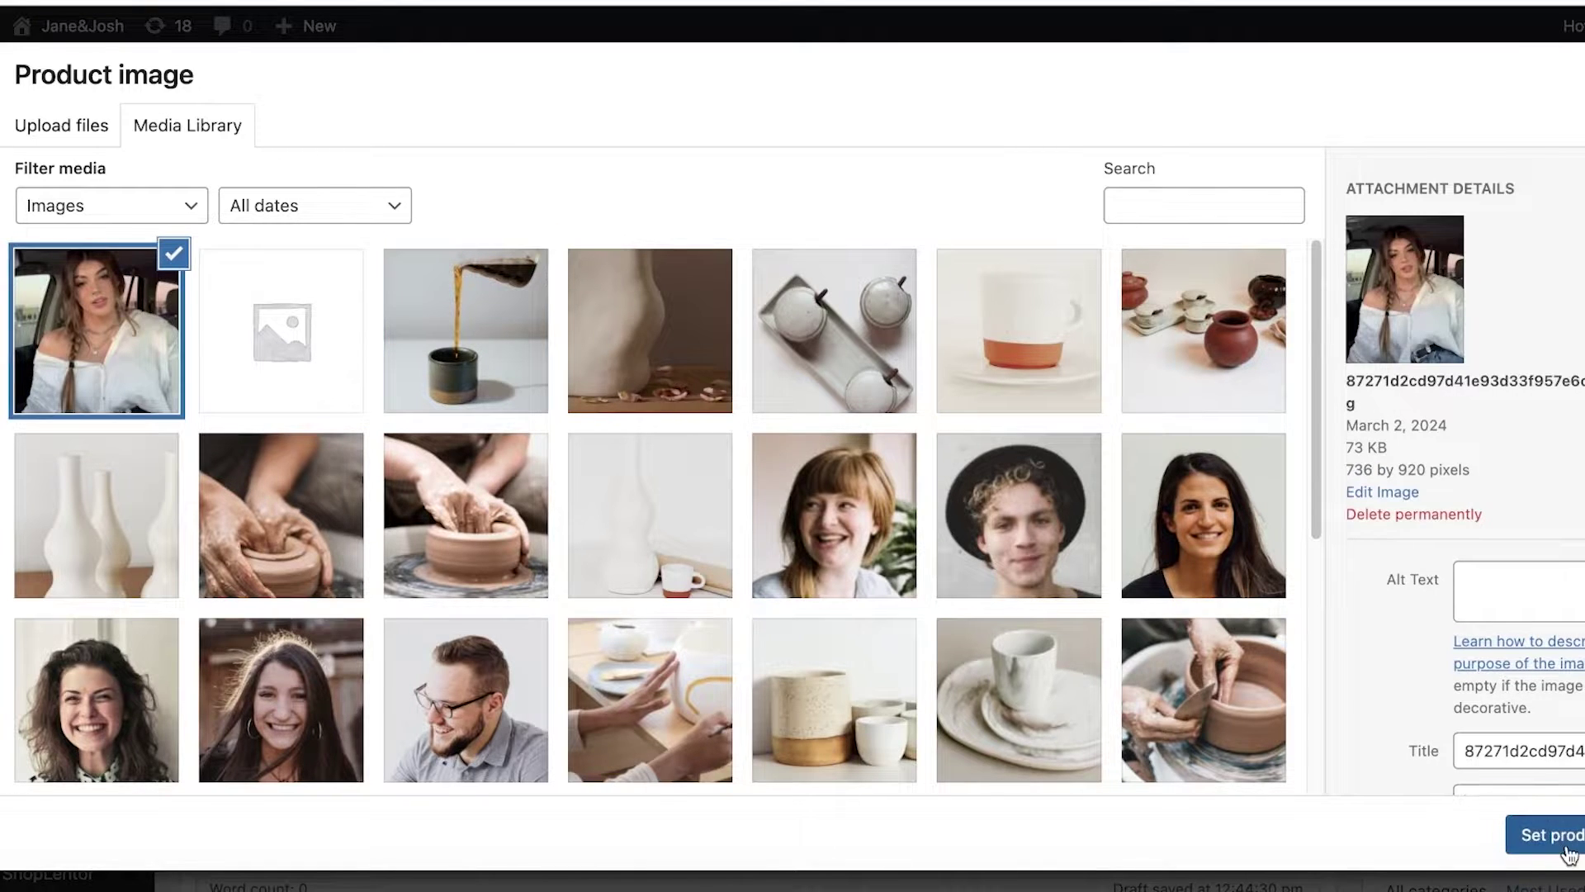
scroll(774, 443, "down", 3)
scroll(774, 442, "up", 5)
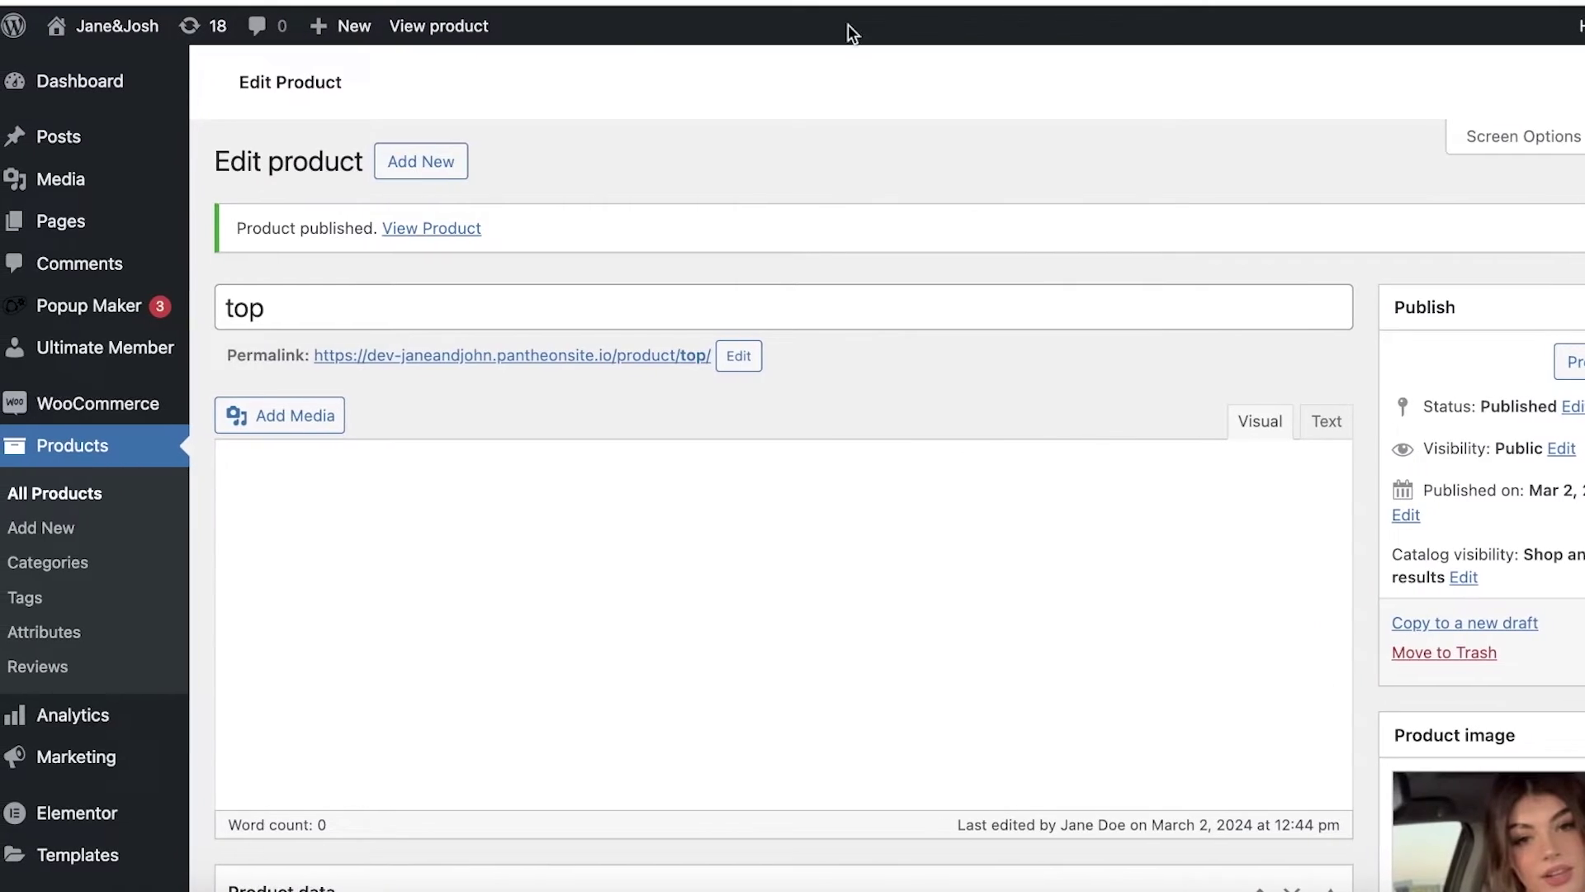
Review the published top product's description, product data, short description and product image.
scroll(805, 380, "down", 15)
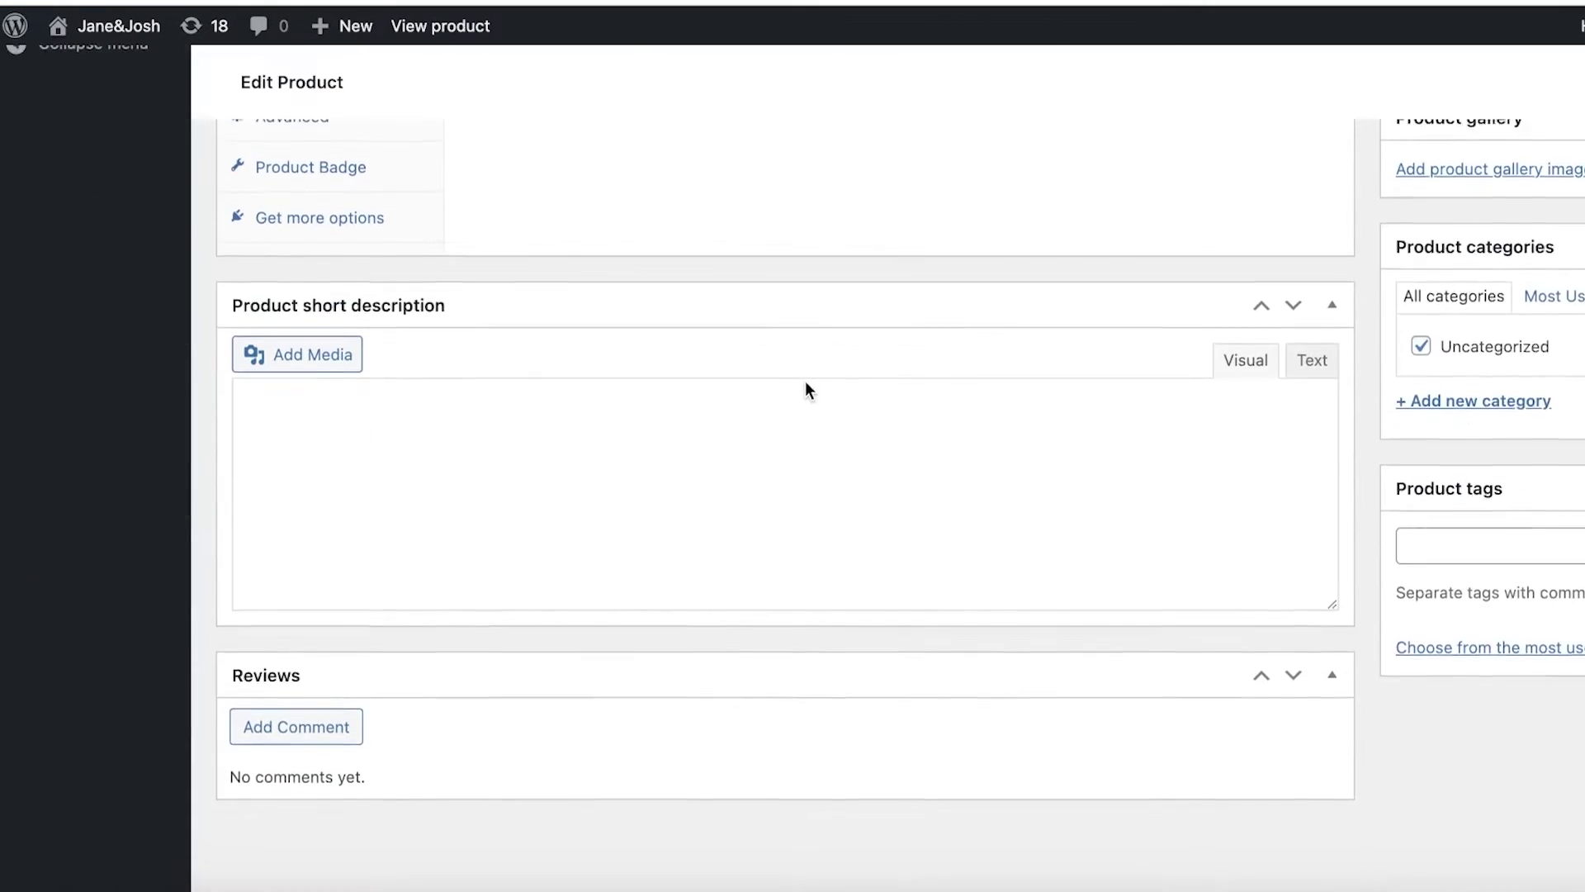
scroll(806, 380, "up", 15)
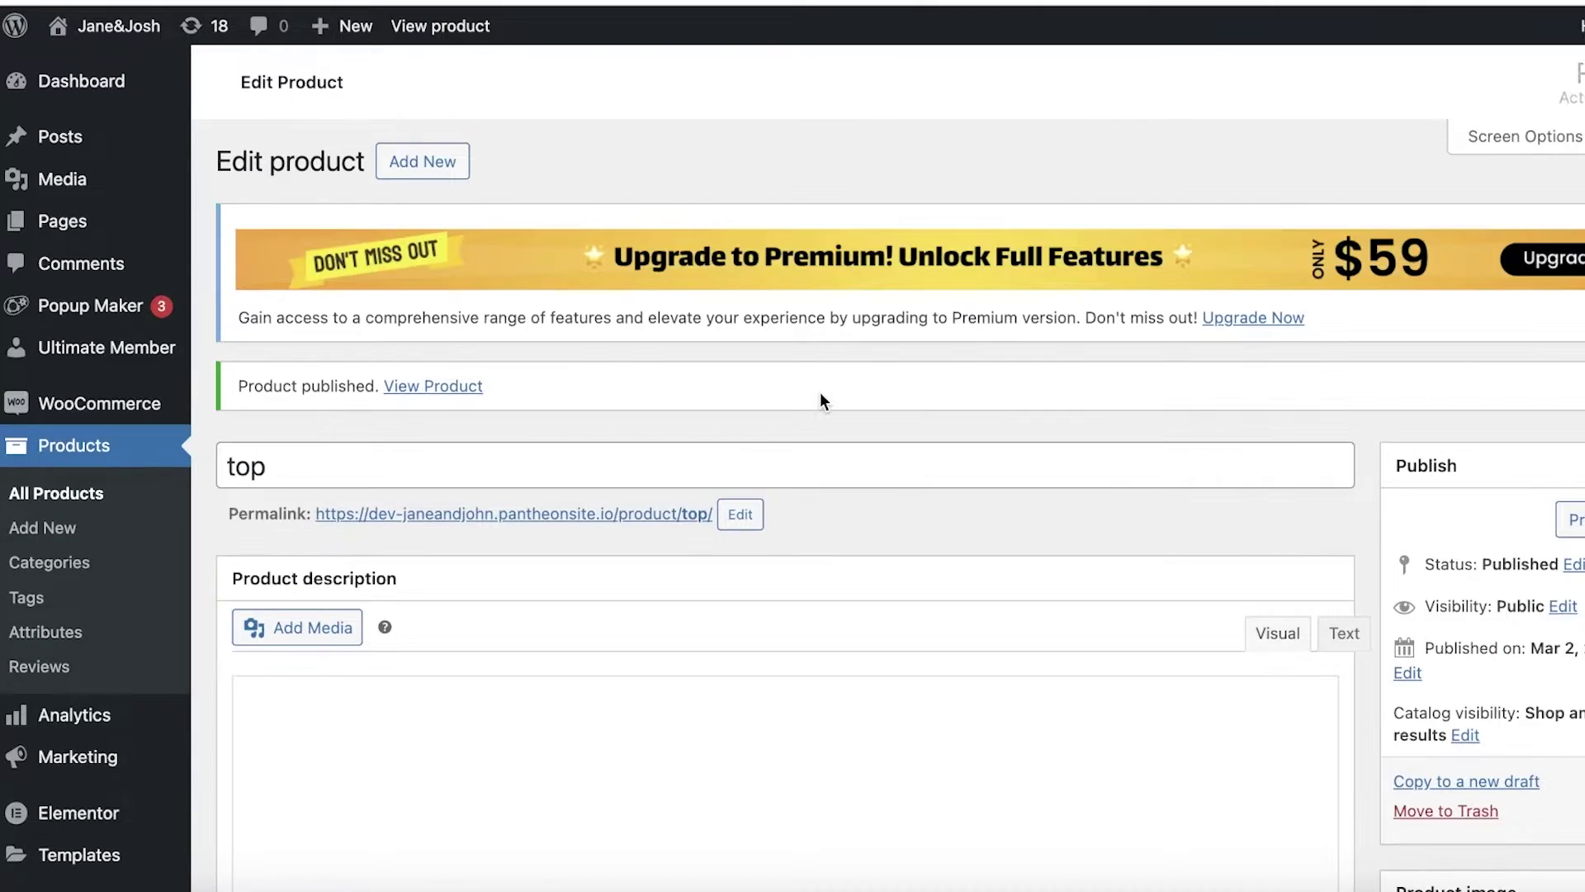
scroll(128, 447, "down", 4)
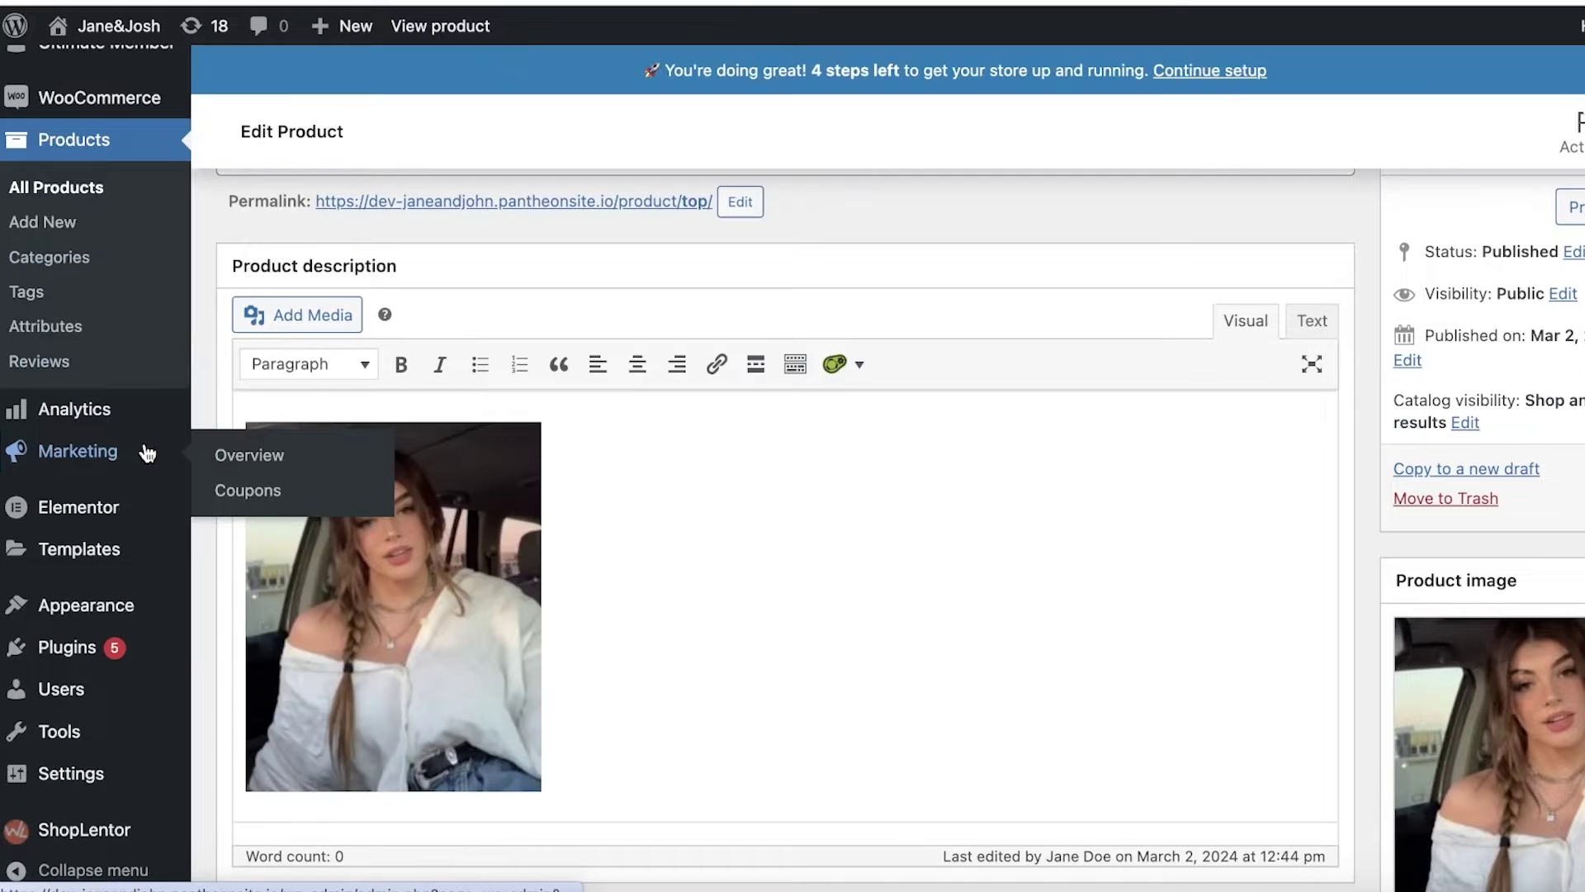
scroll(93, 493, "down", 2)
scroll(1343, 592, "down", 3)
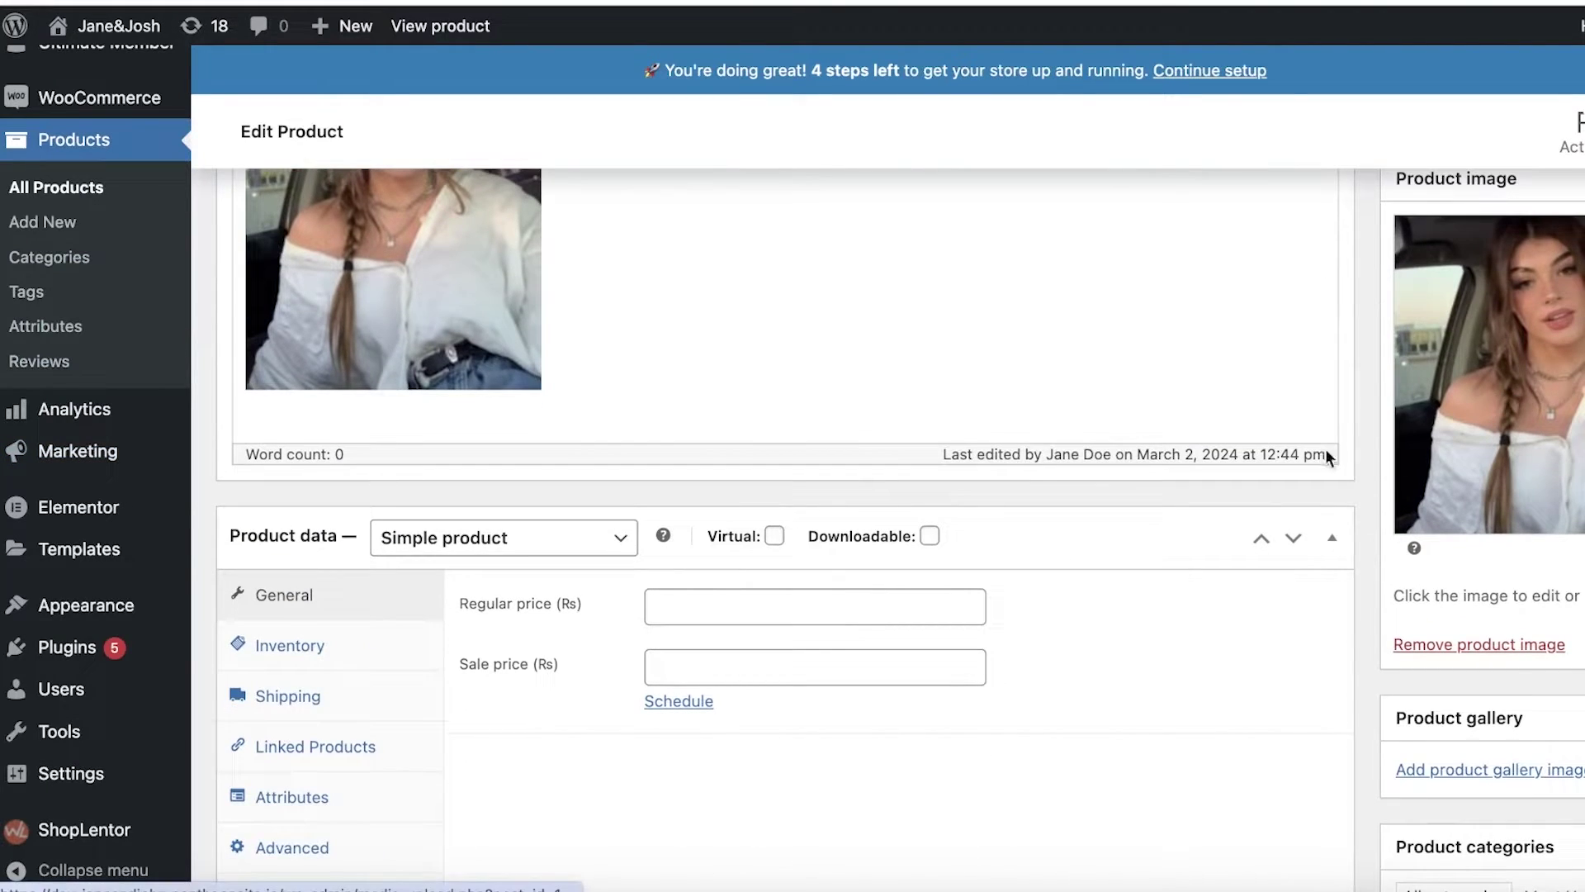
Go to the page for adding new plugins and search for "shoplentor".
mouse_move(33, 647)
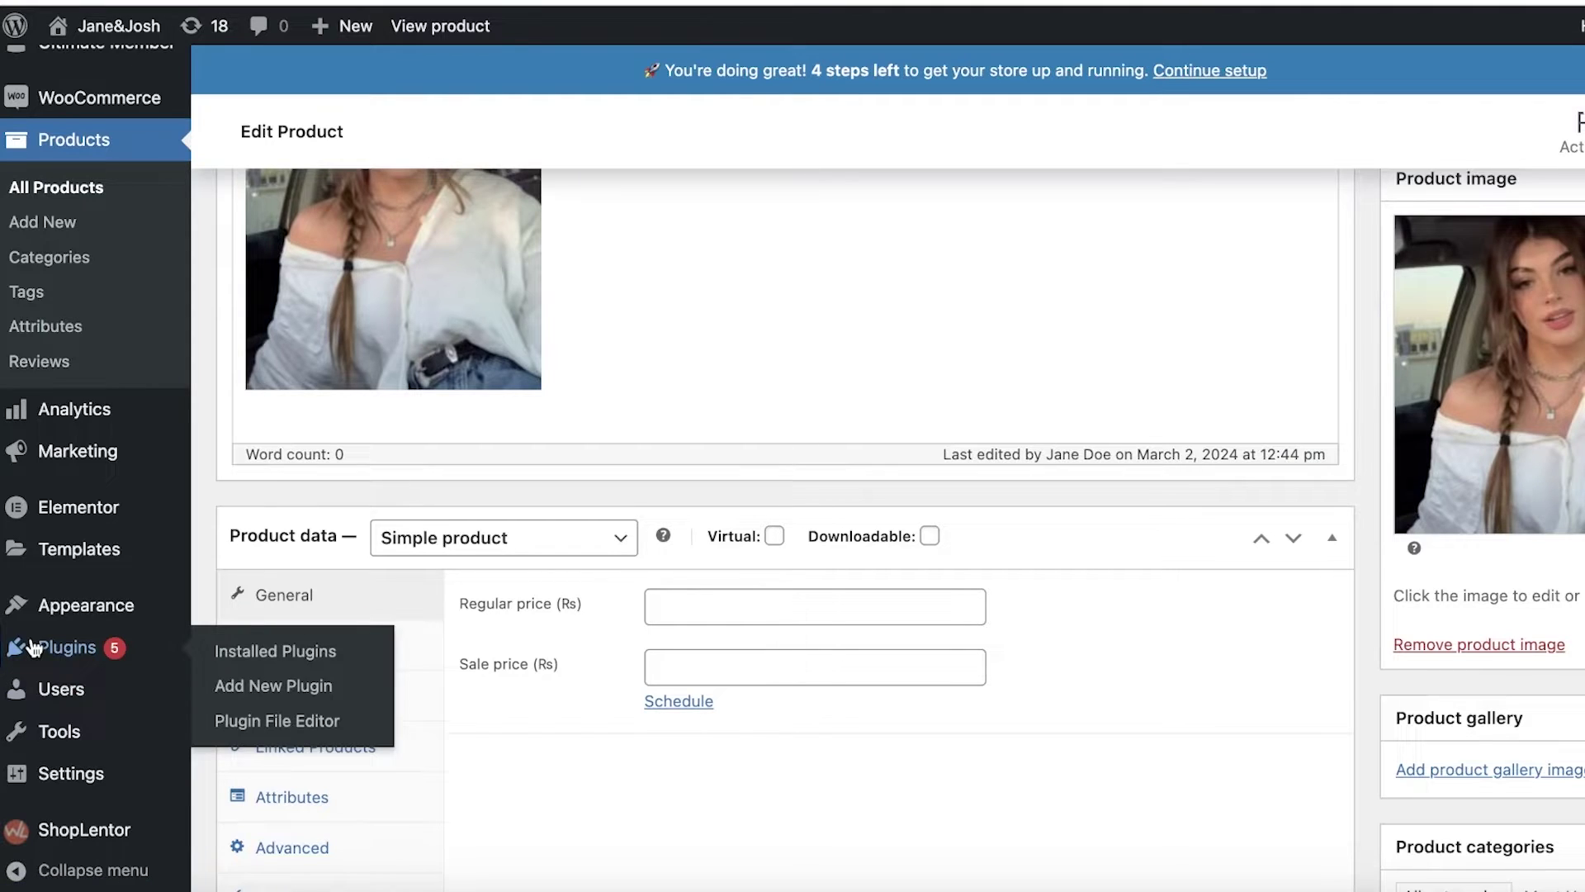
left_click(33, 647)
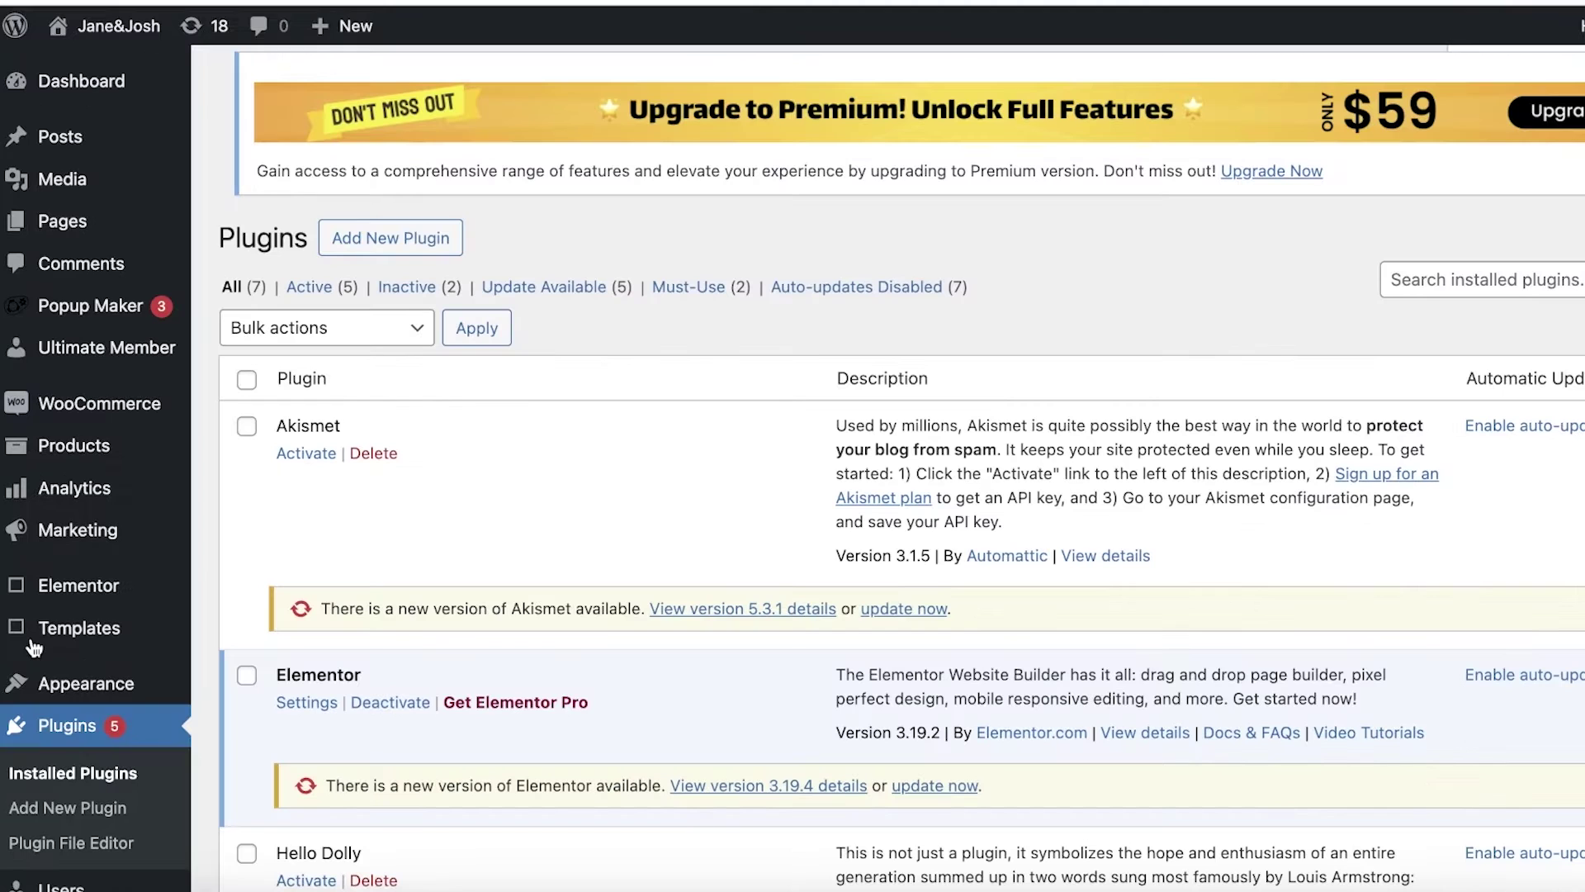
left_click(425, 250)
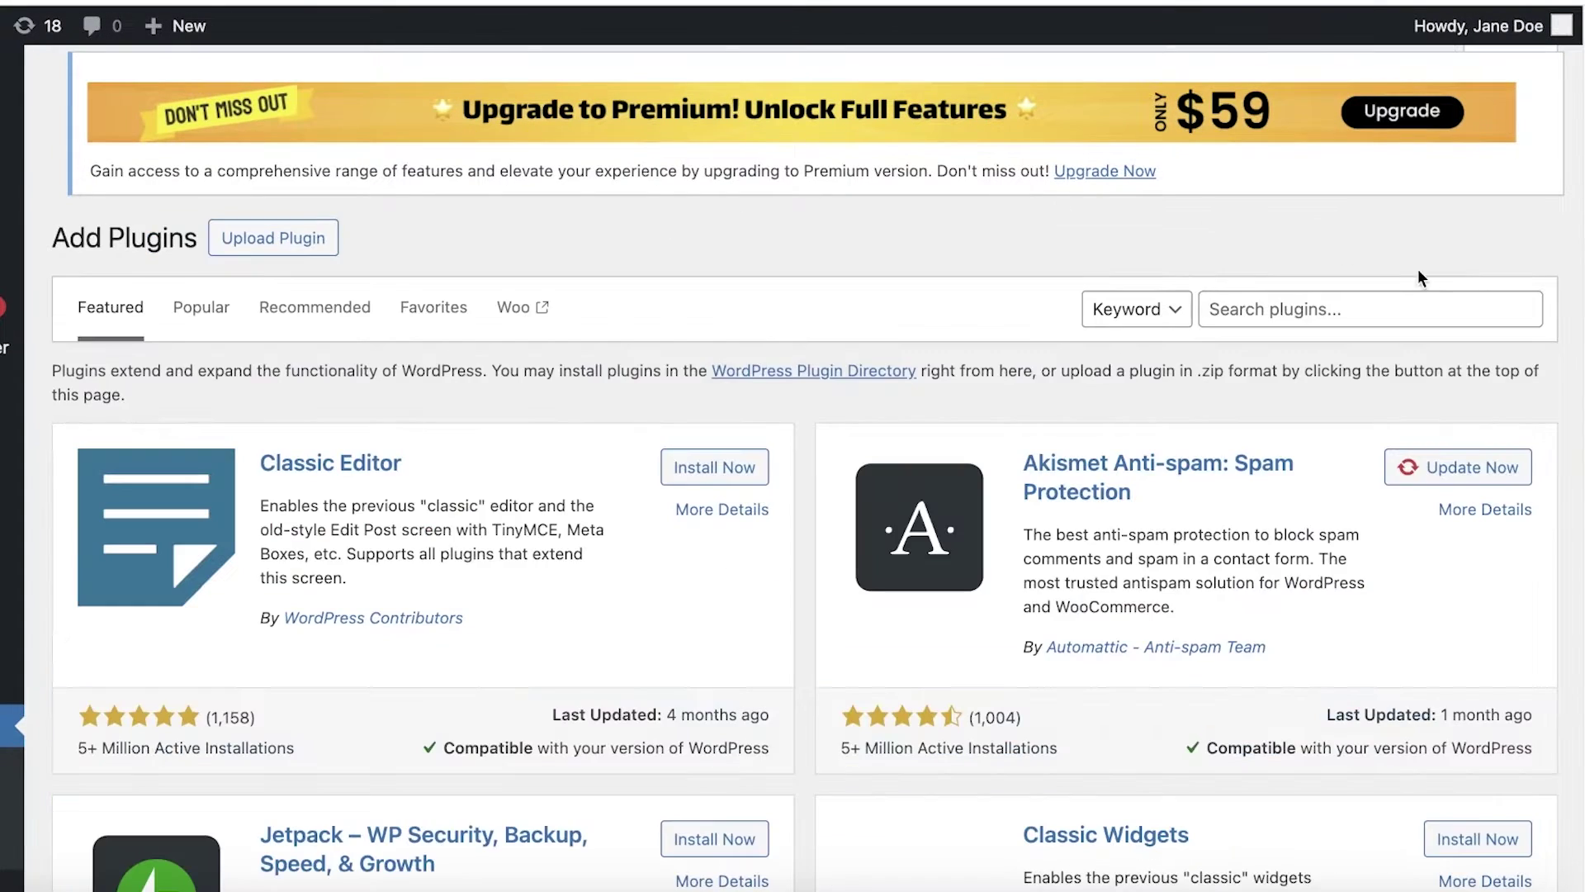
left_click(1434, 308)
type("shoplentor")
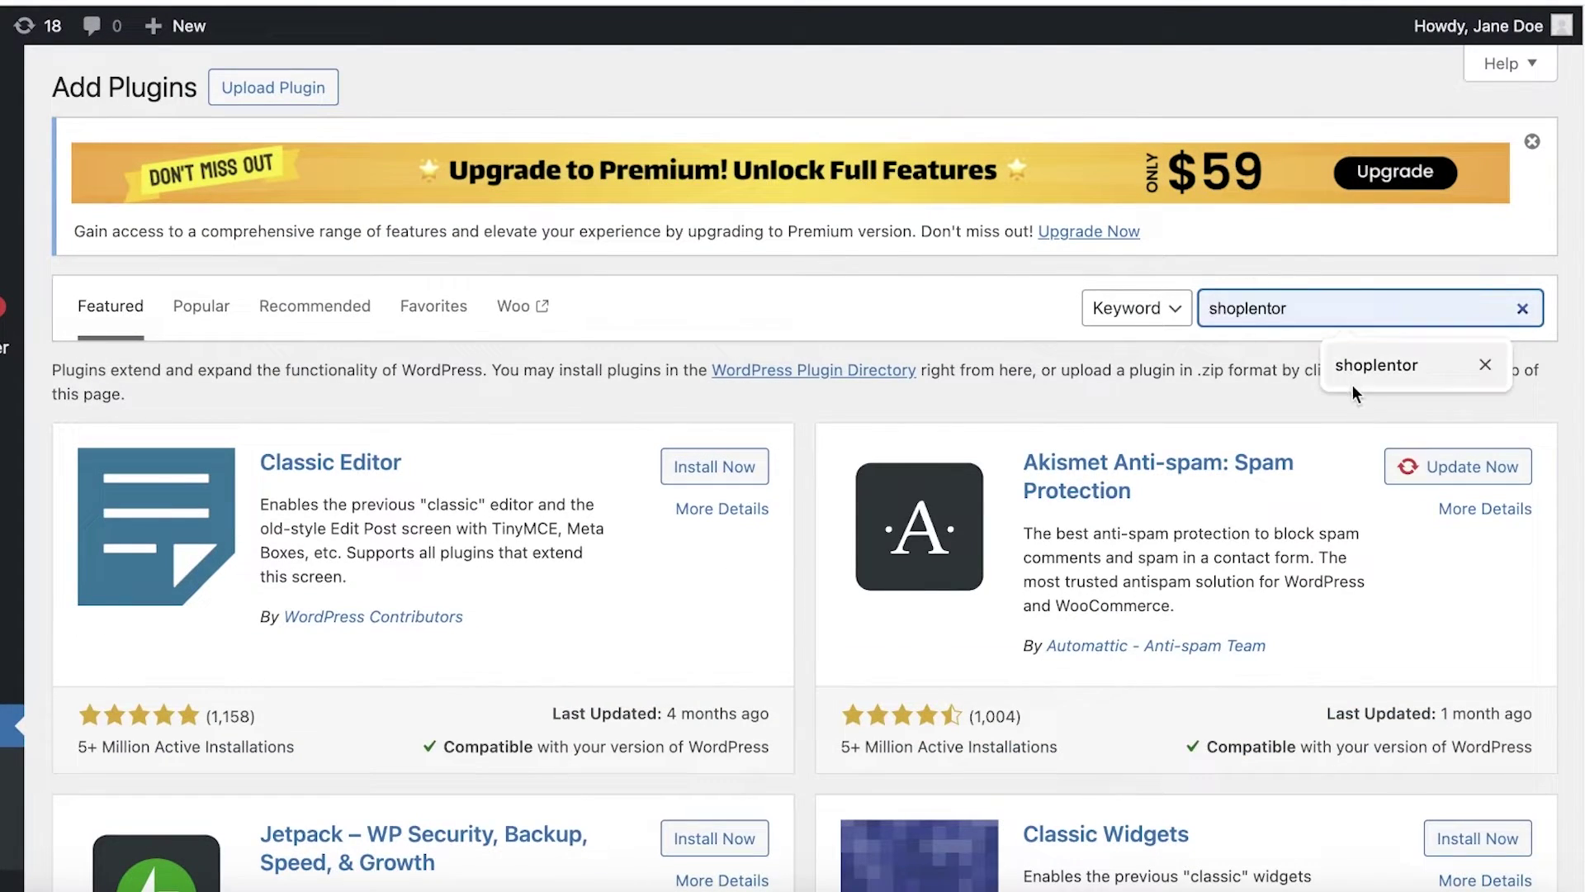
key("Return")
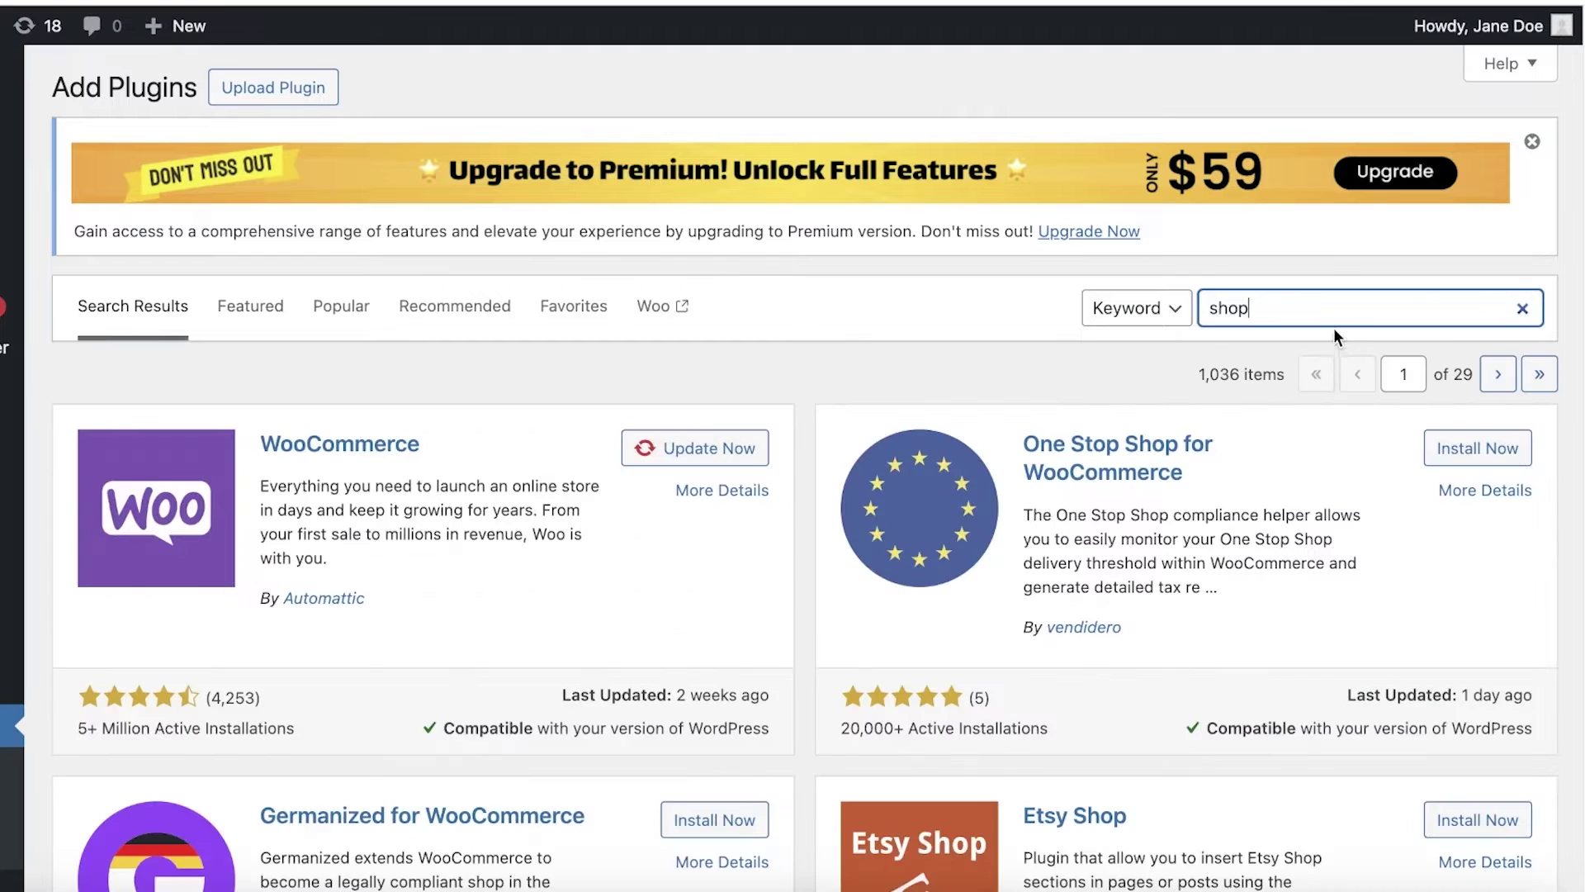
left_click(1383, 309)
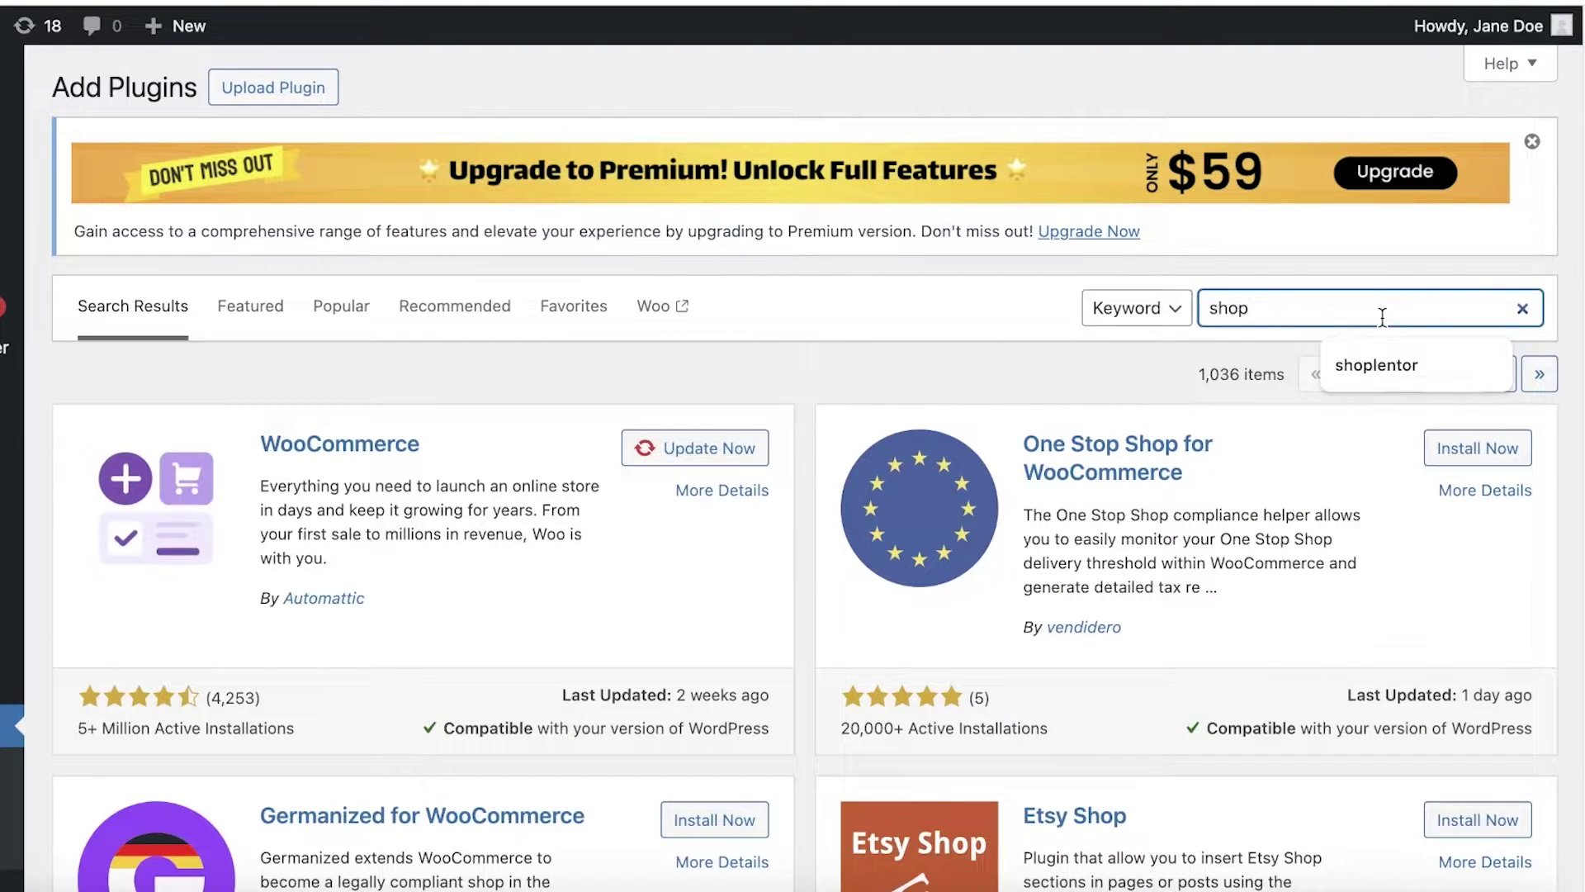
left_click(1408, 365)
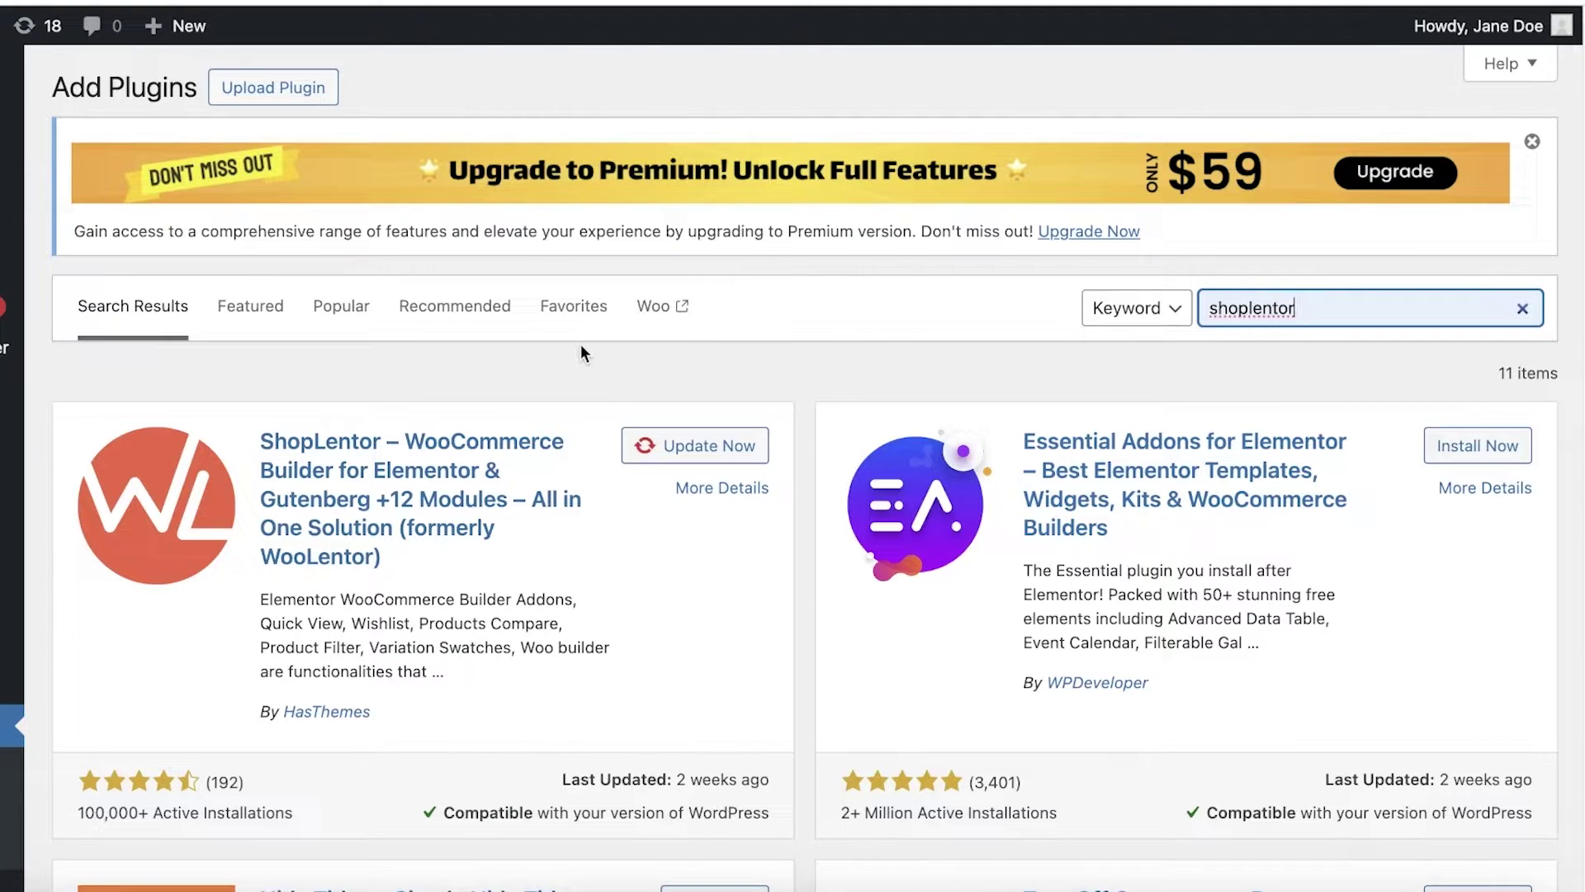
Return to the Product Page in the block editor, reload it and open it for editing with Elementor.
scroll(581, 354, "down", 8)
mouse_move(12, 695)
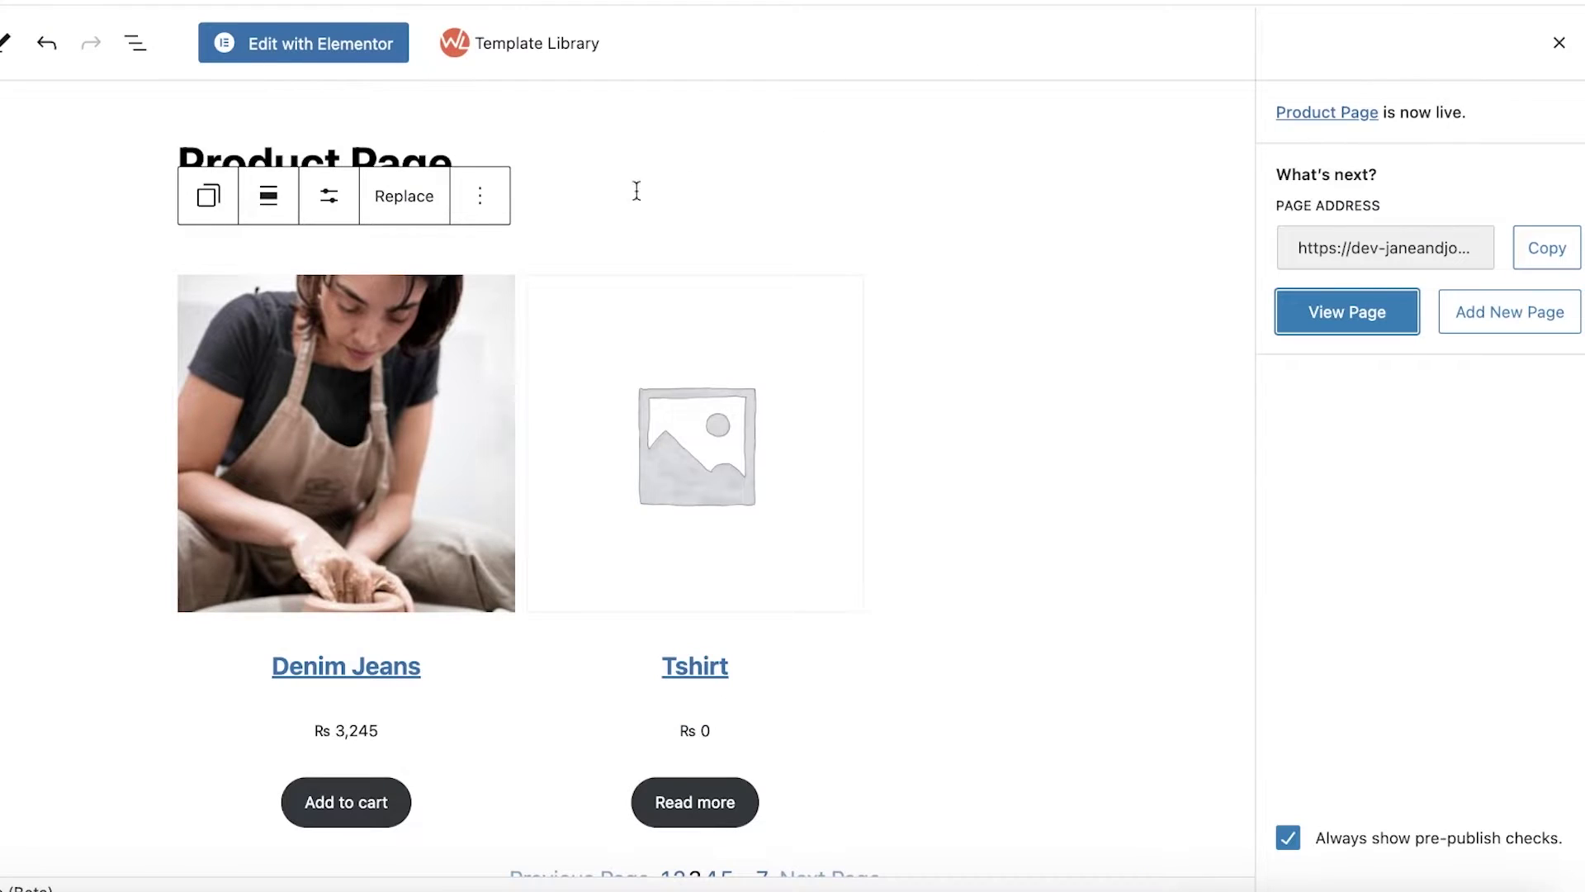
left_click(741, 134)
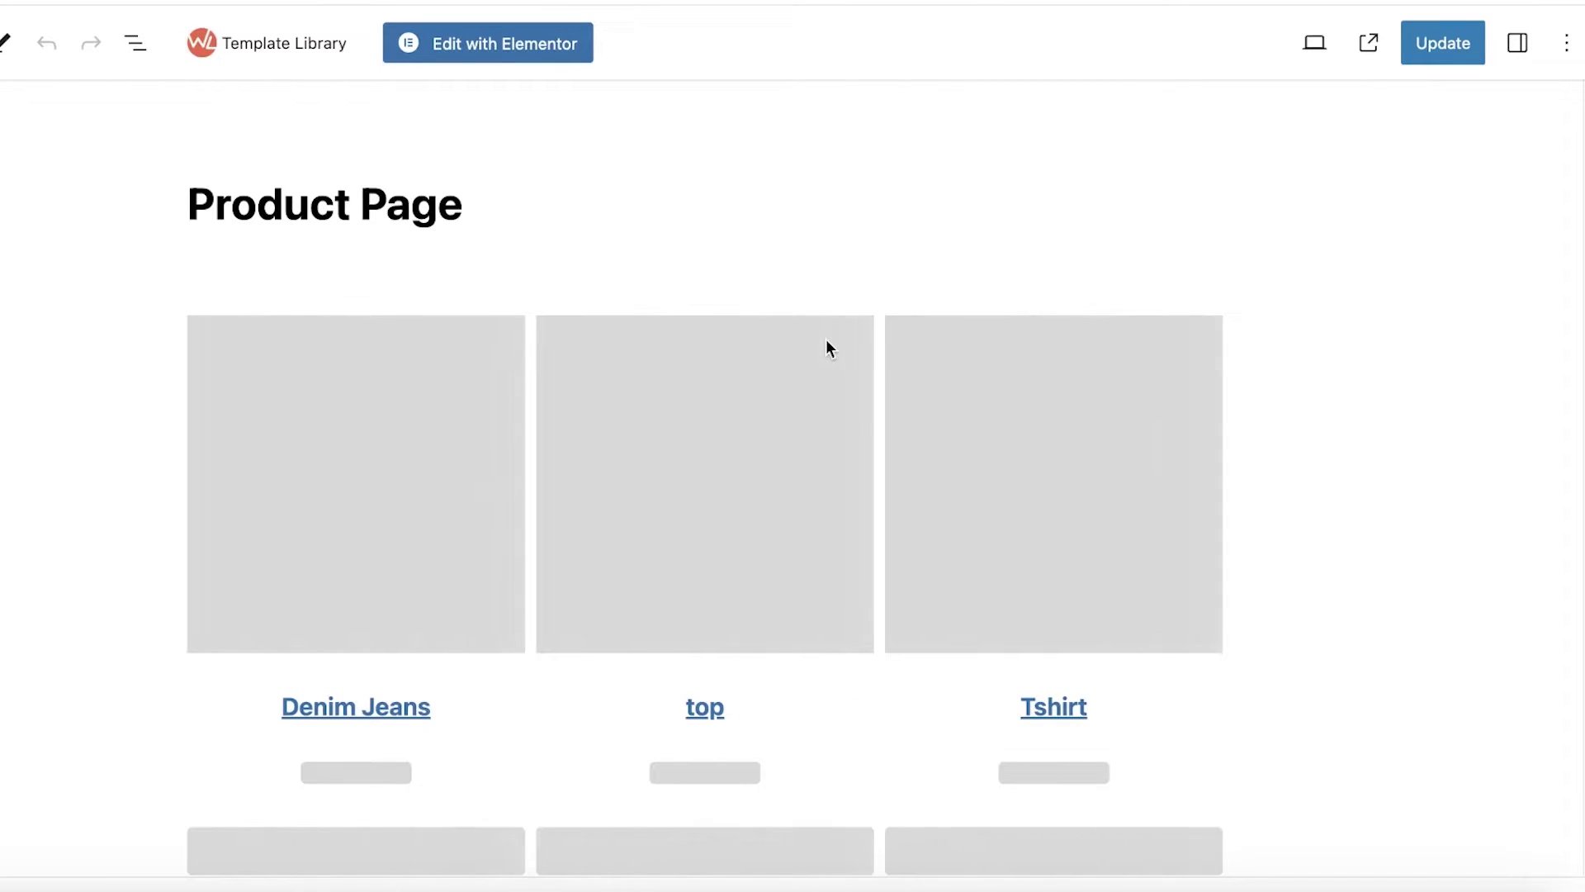
left_click(463, 49)
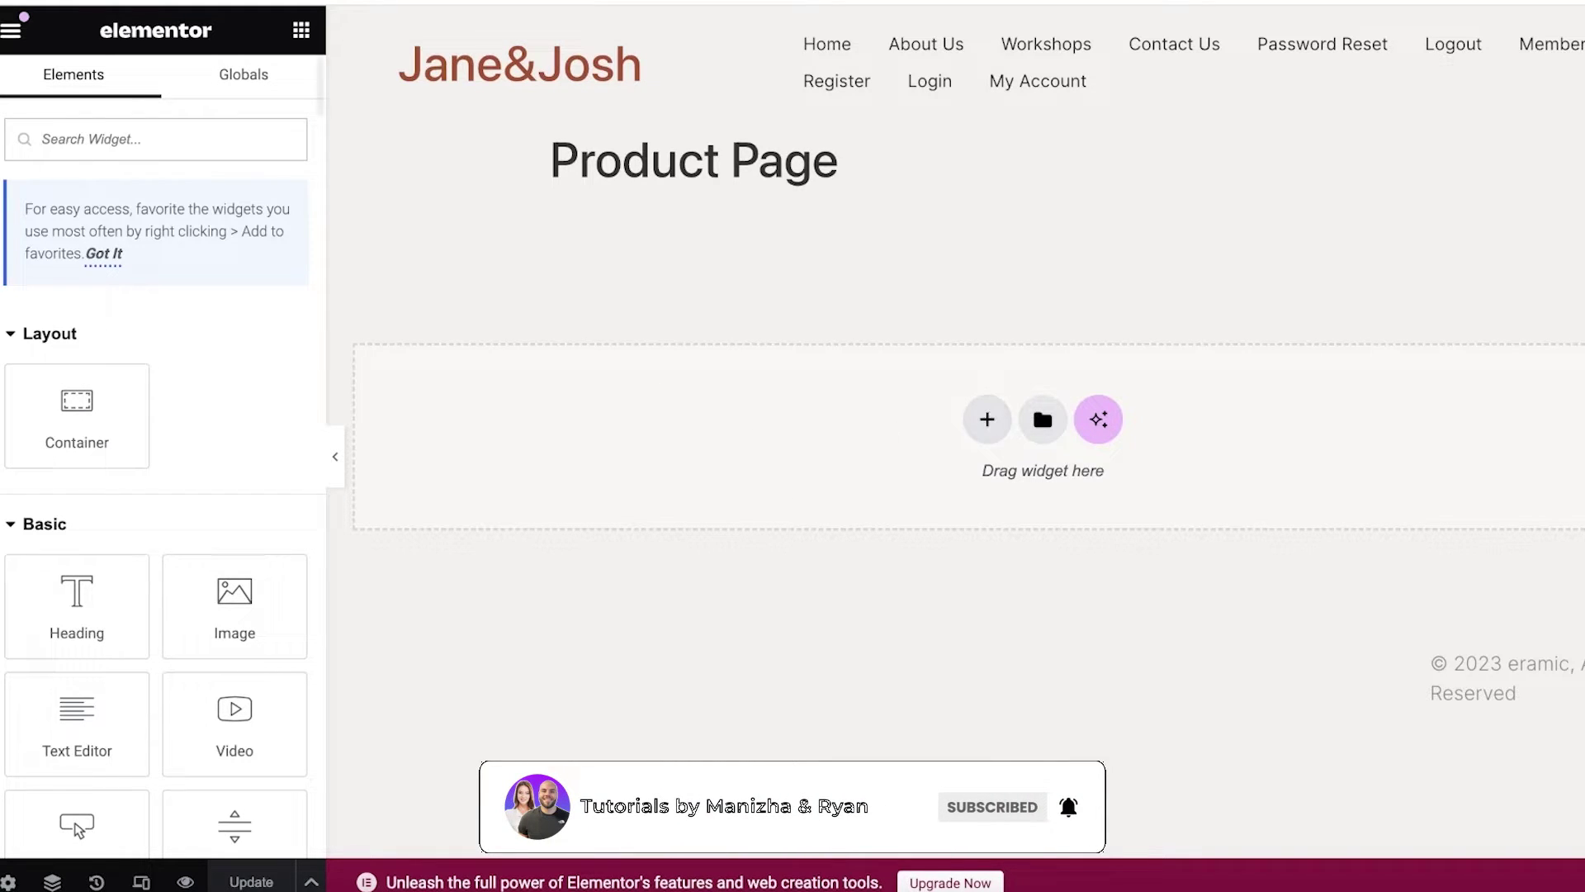
Look through Elementor's widget categories, collapsing Layout, Basic, Pro and General, and compare the ShopLentor and ShopLentor Pro widgets.
scroll(71, 460, "down", 6)
scroll(124, 454, "down", 6)
scroll(116, 360, "up", 12)
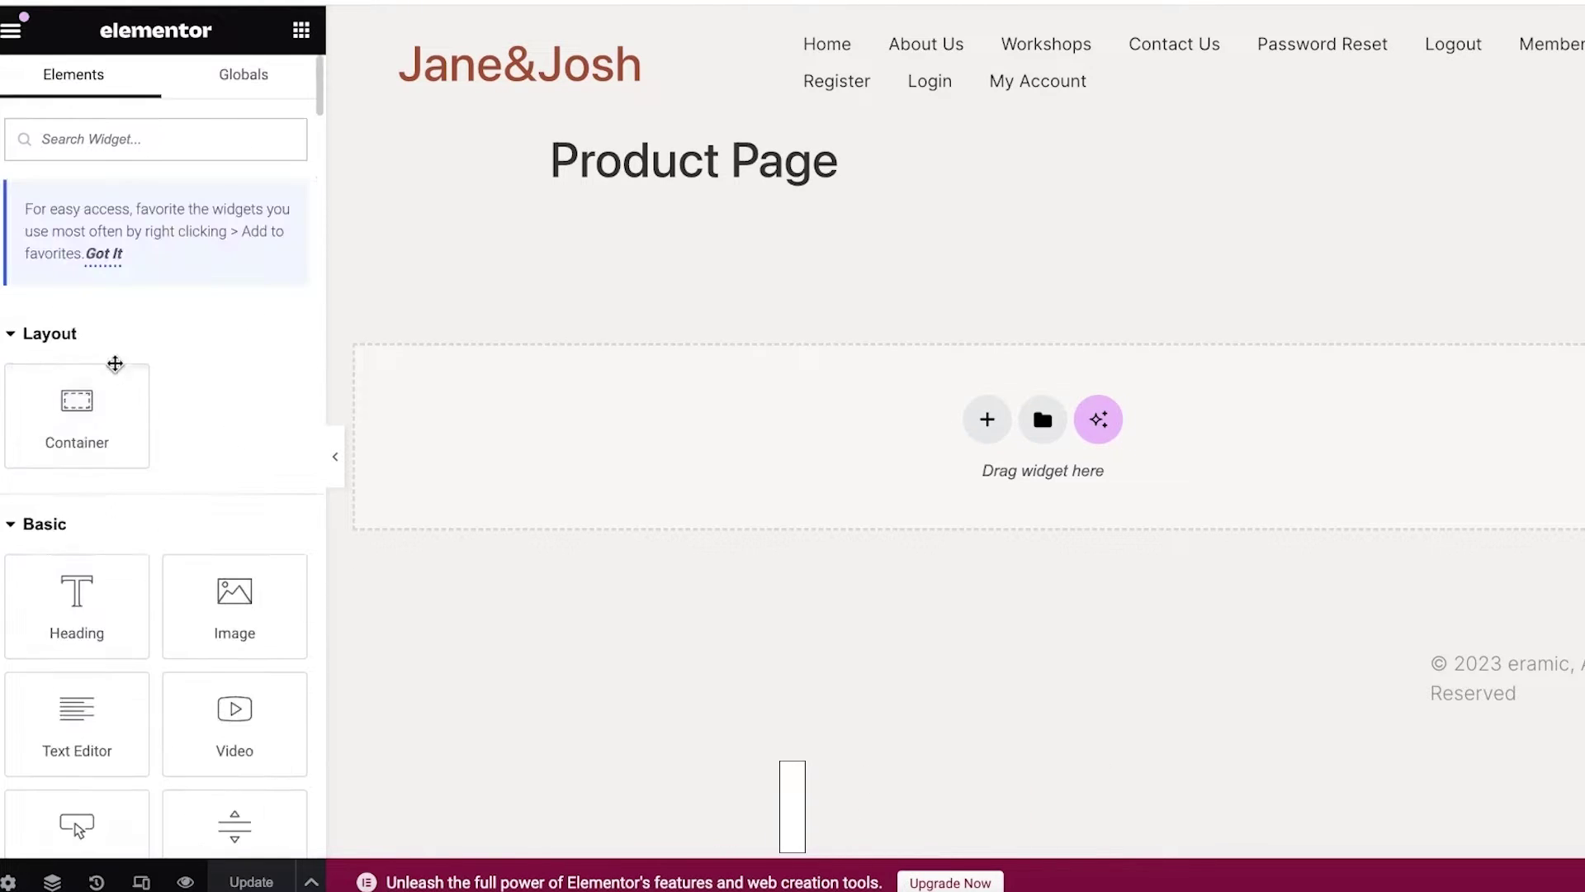
left_click(31, 332)
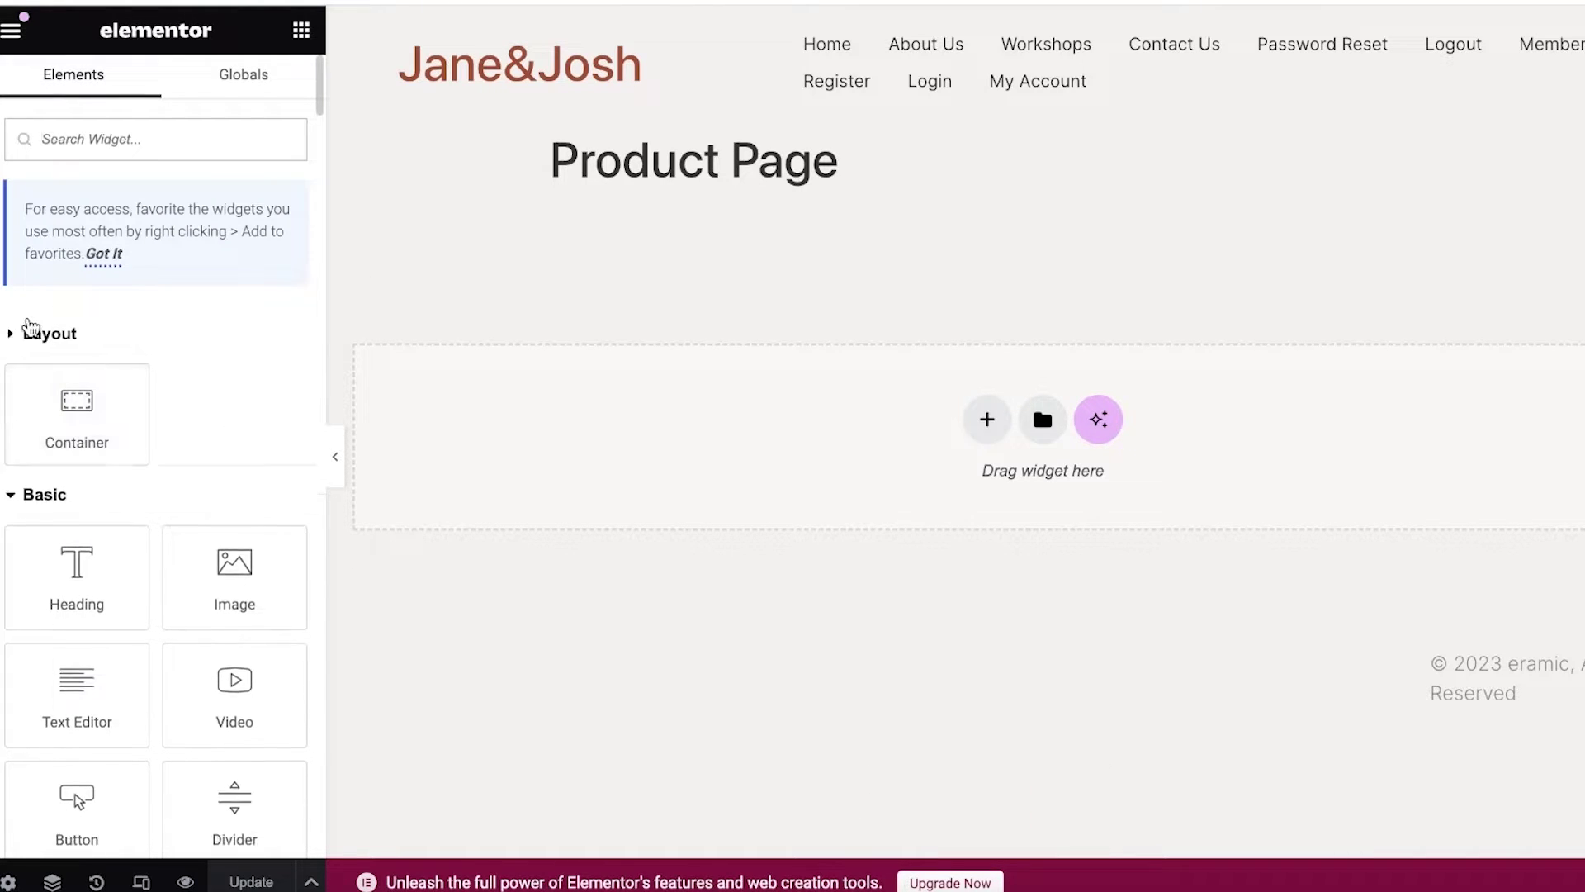
left_click(26, 393)
left_click(33, 454)
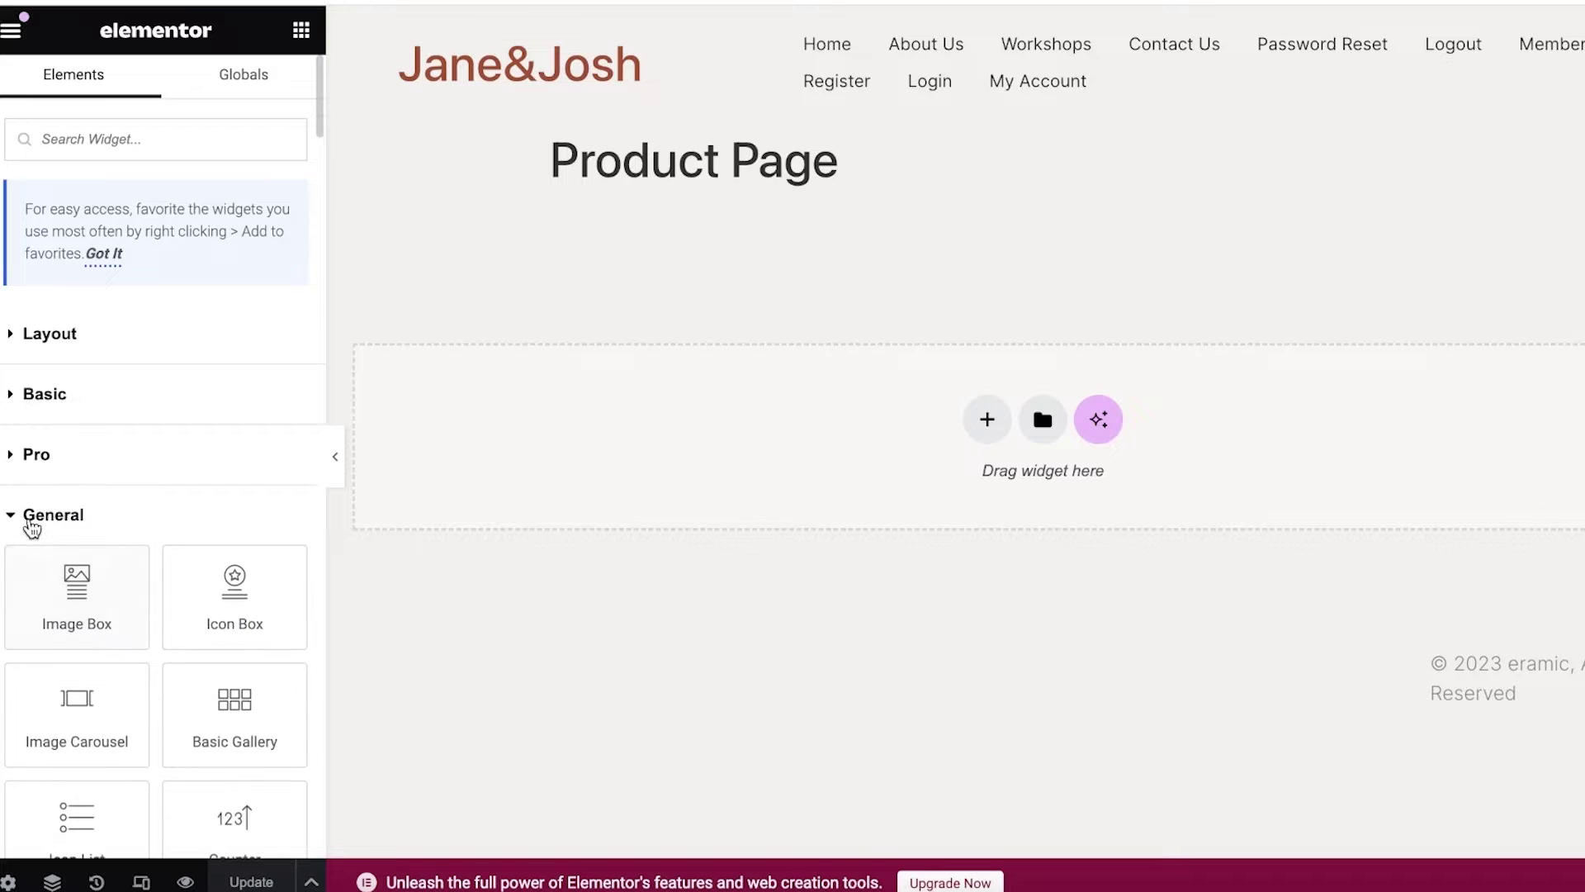
left_click(30, 516)
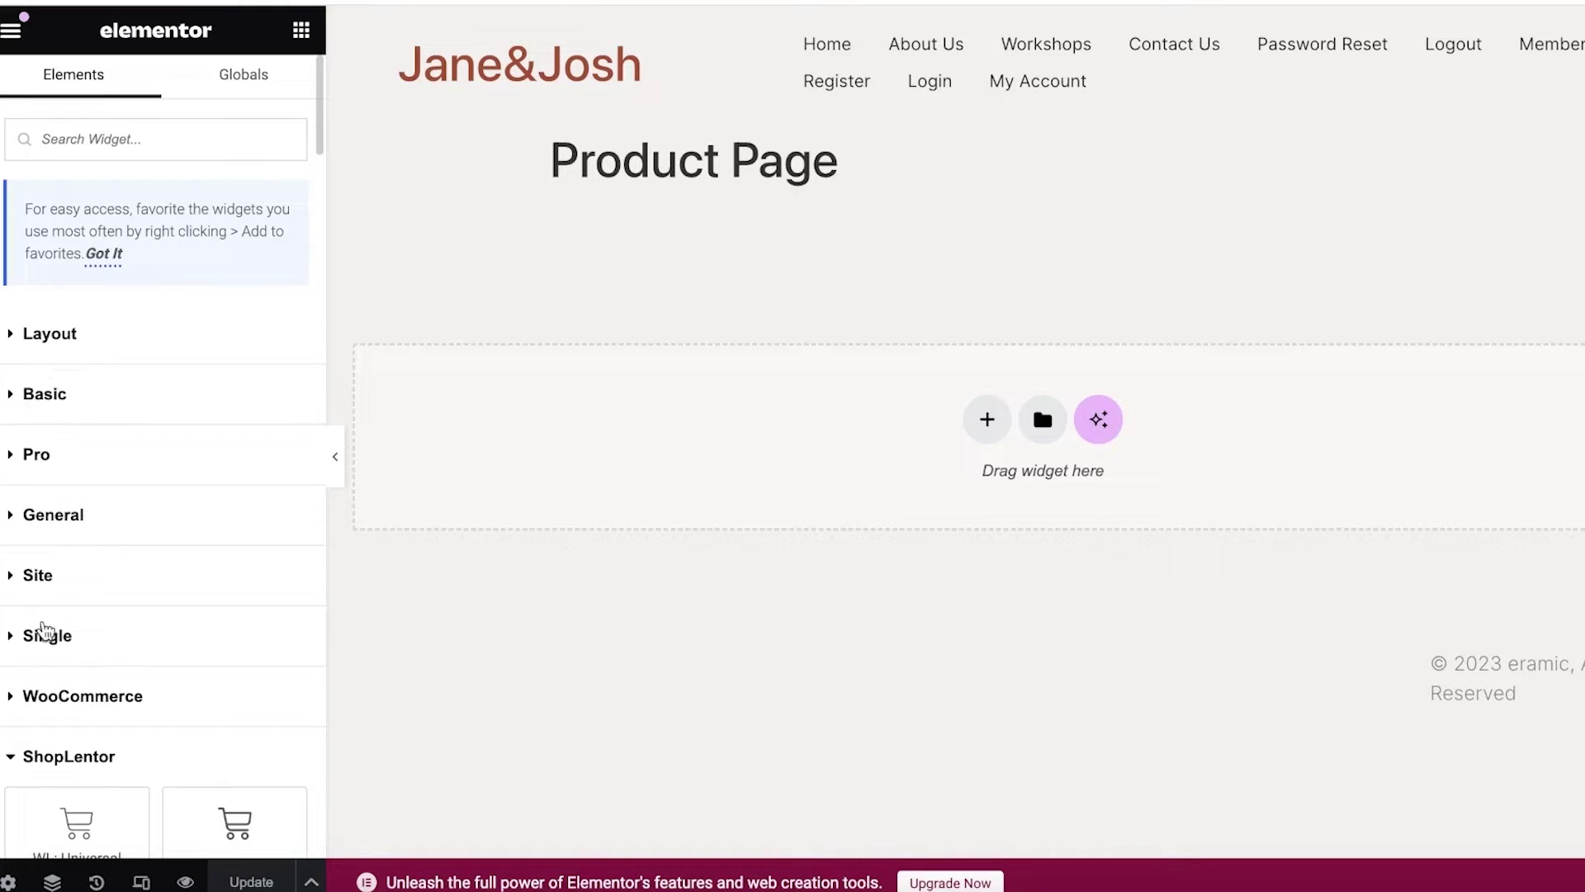
scroll(267, 727, "down", 8)
scroll(120, 552, "up", 7)
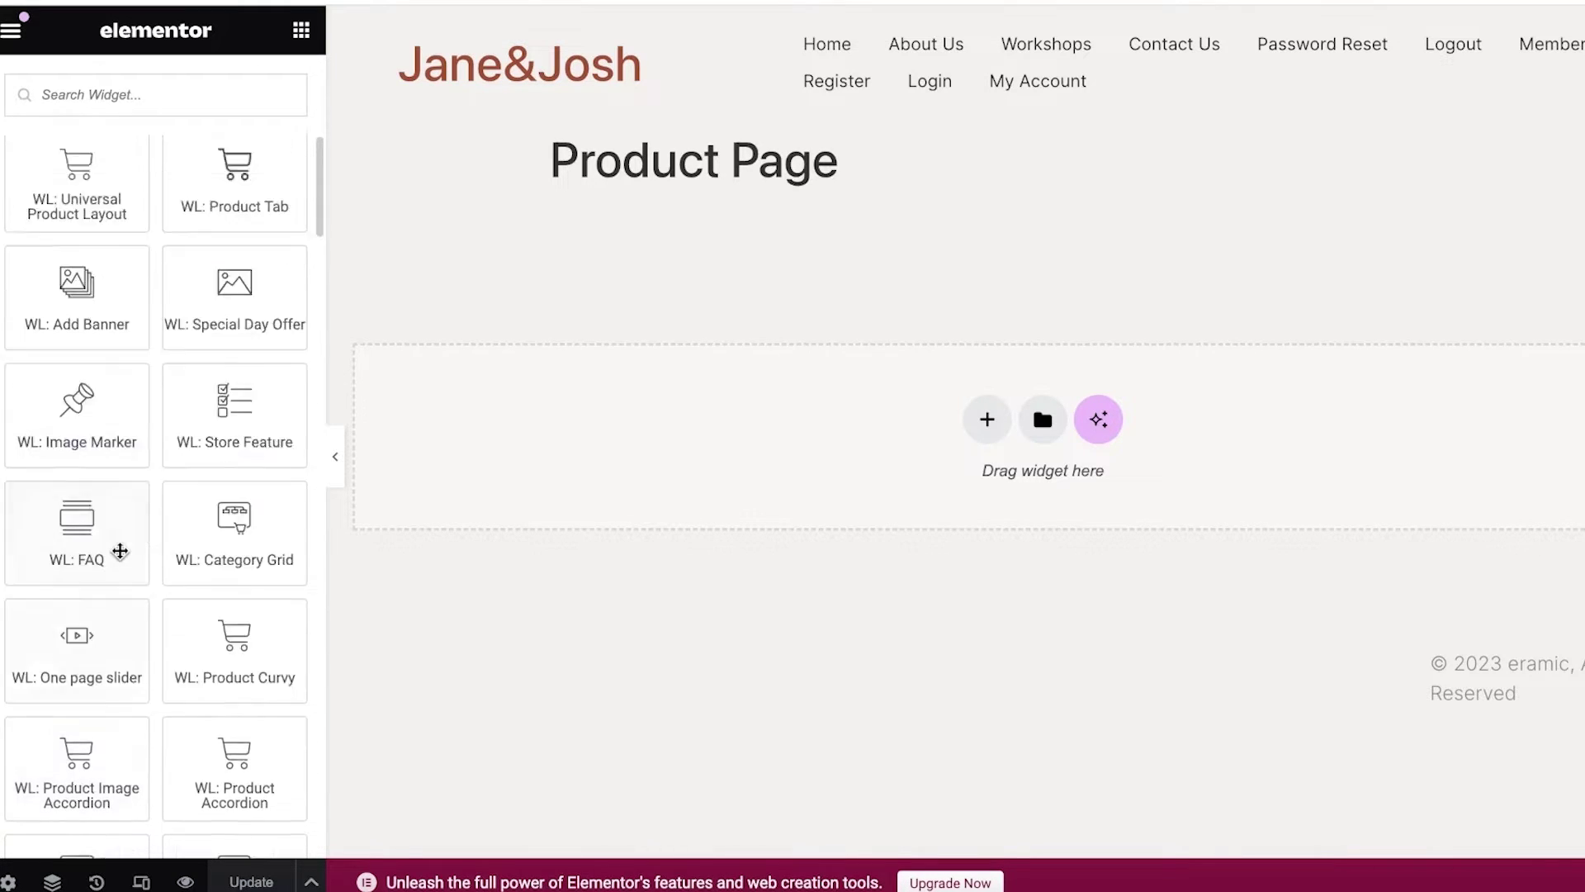
left_click(80, 603)
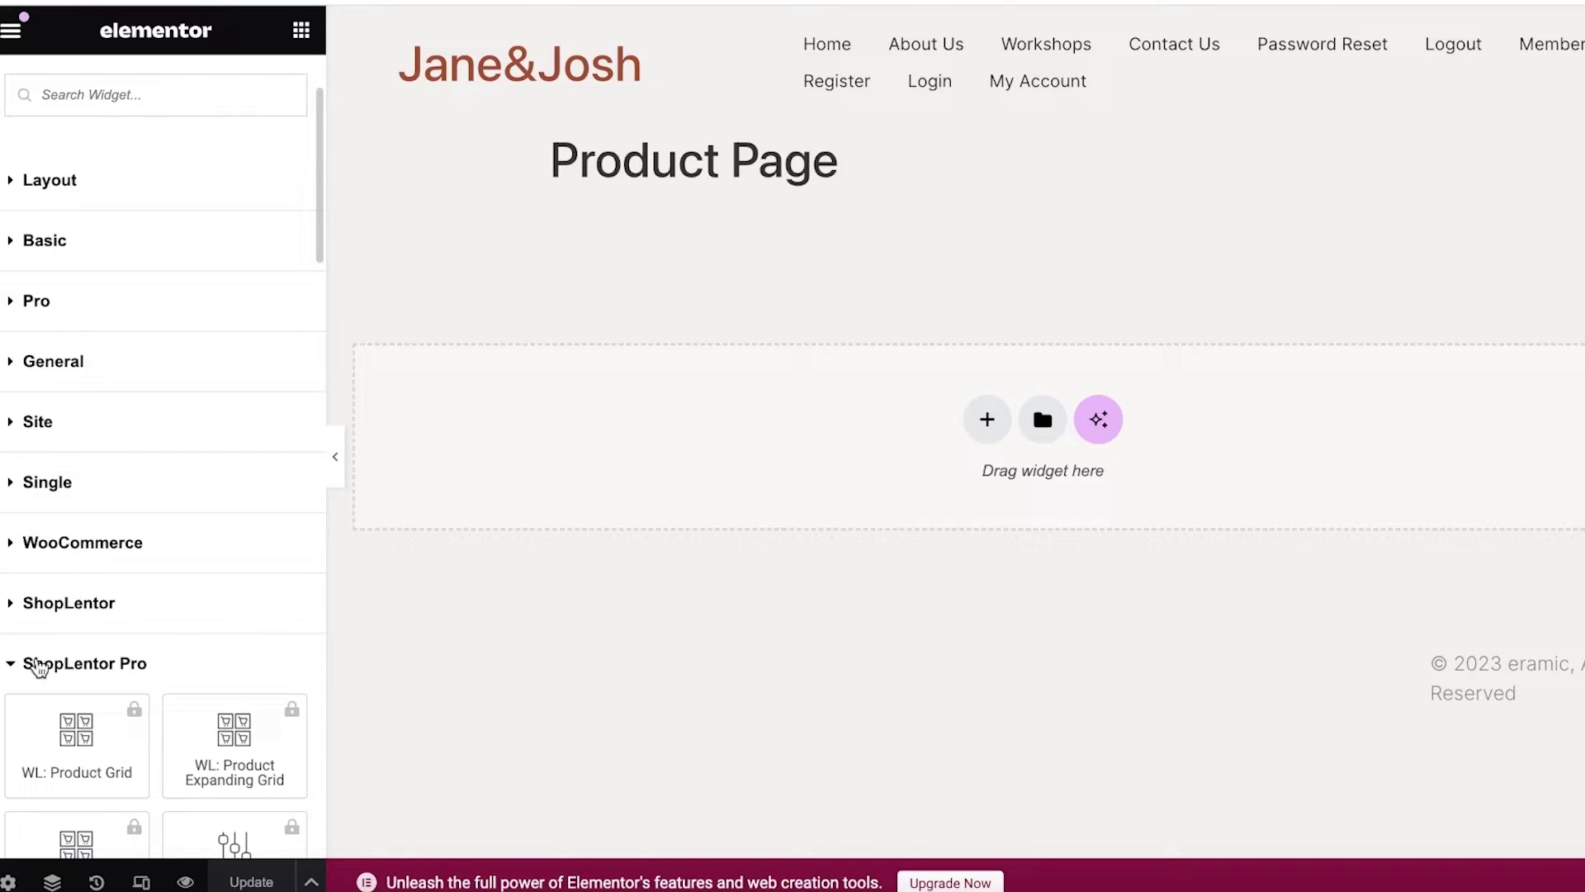
left_click(33, 662)
left_click(112, 612)
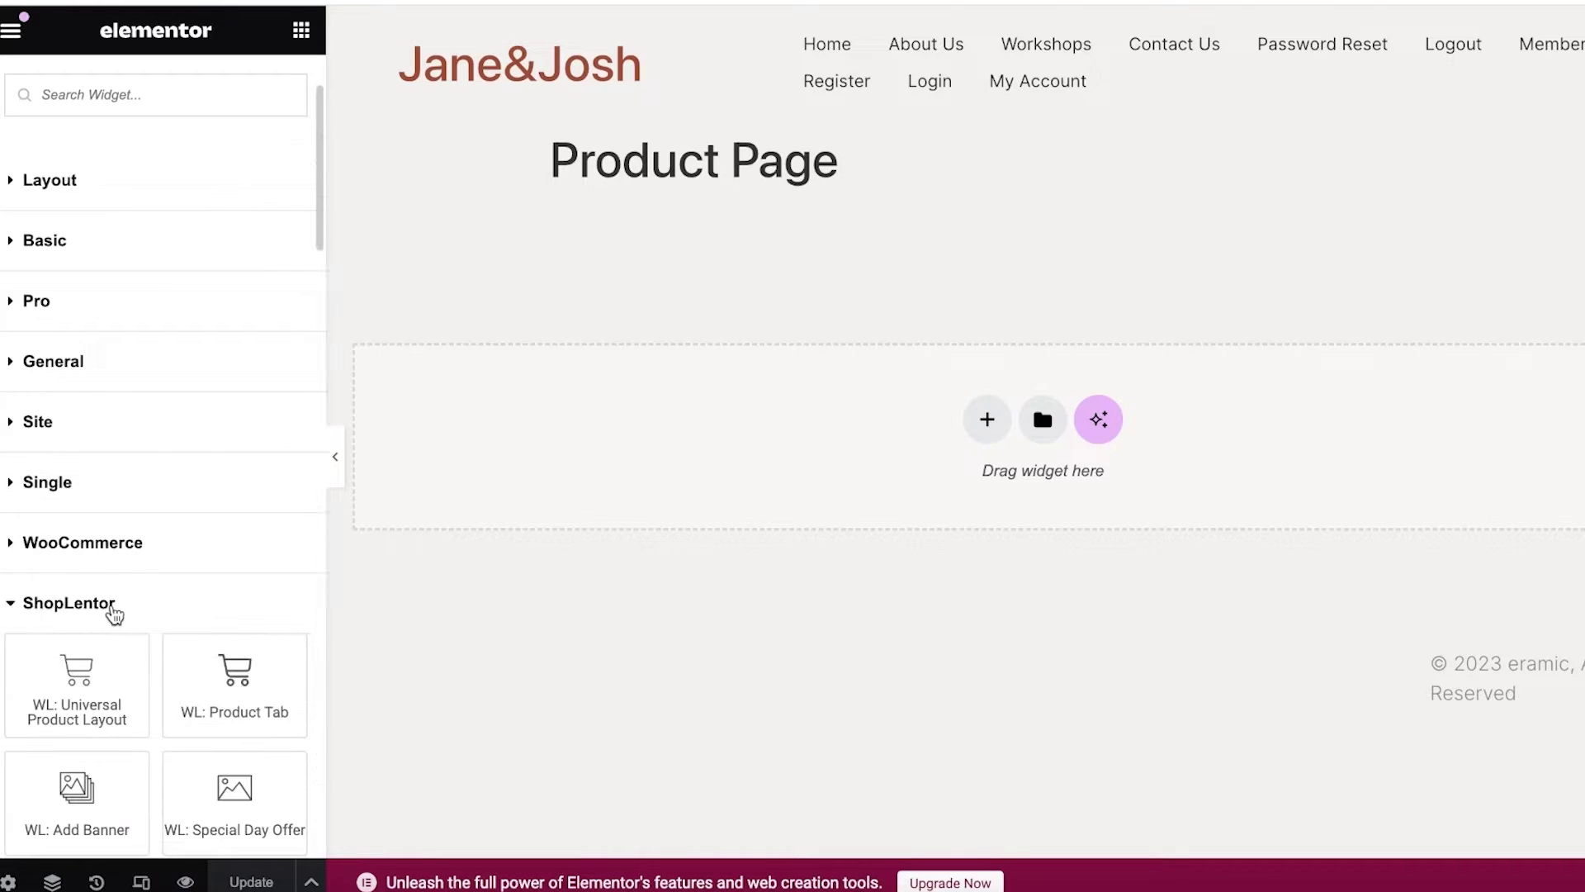
Browse the ShopLentor widgets, place the WL: Product Tab widget on the Product Page and check the products it displays.
scroll(83, 595, "down", 5)
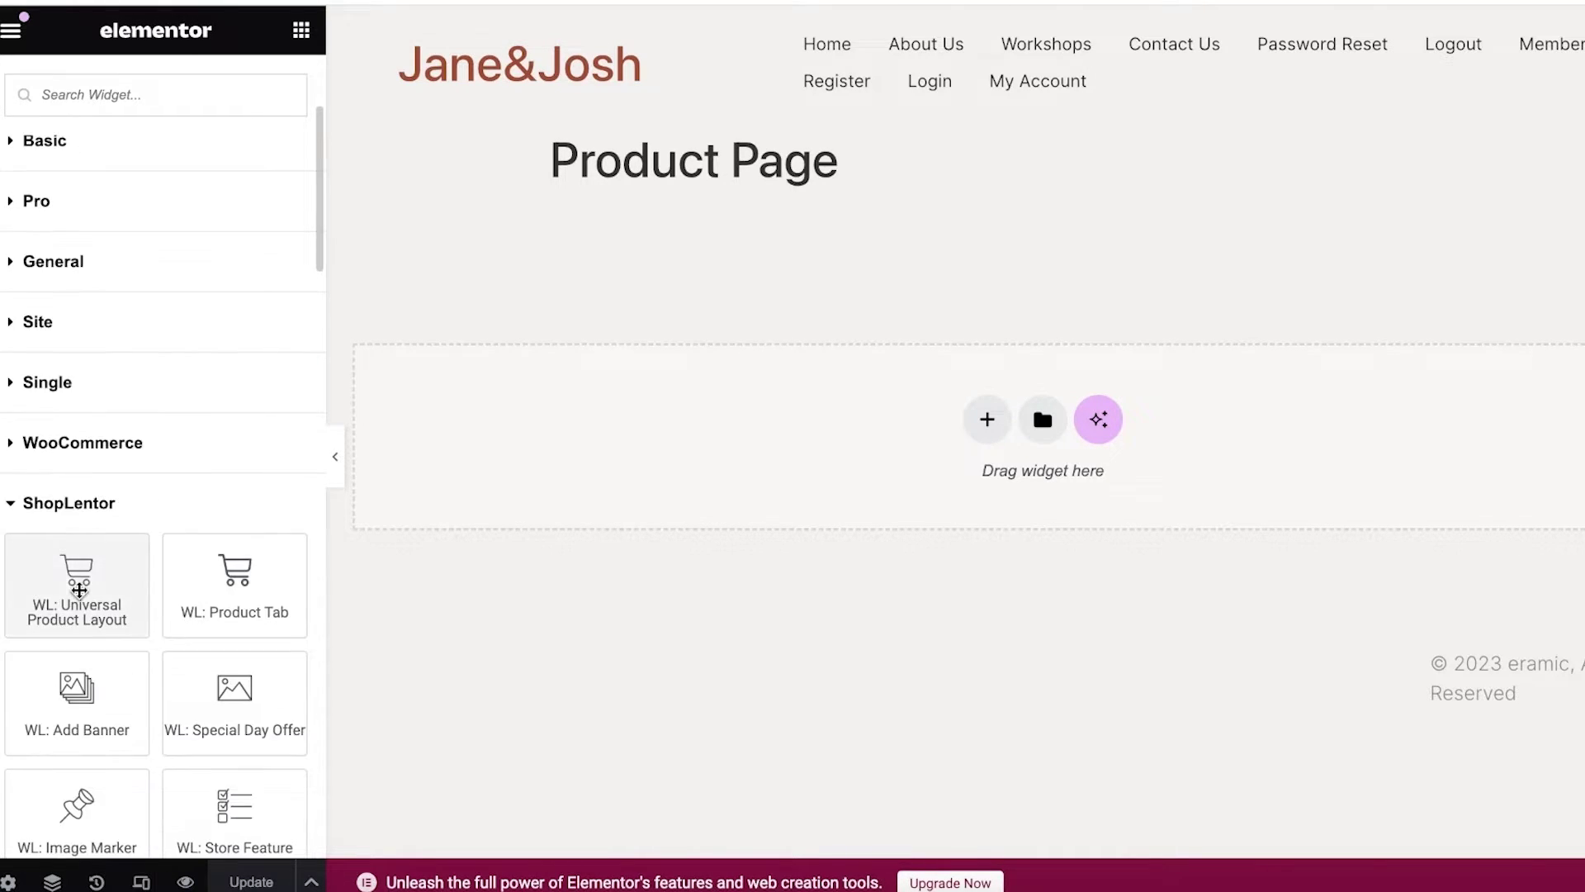
scroll(96, 549, "down", 15)
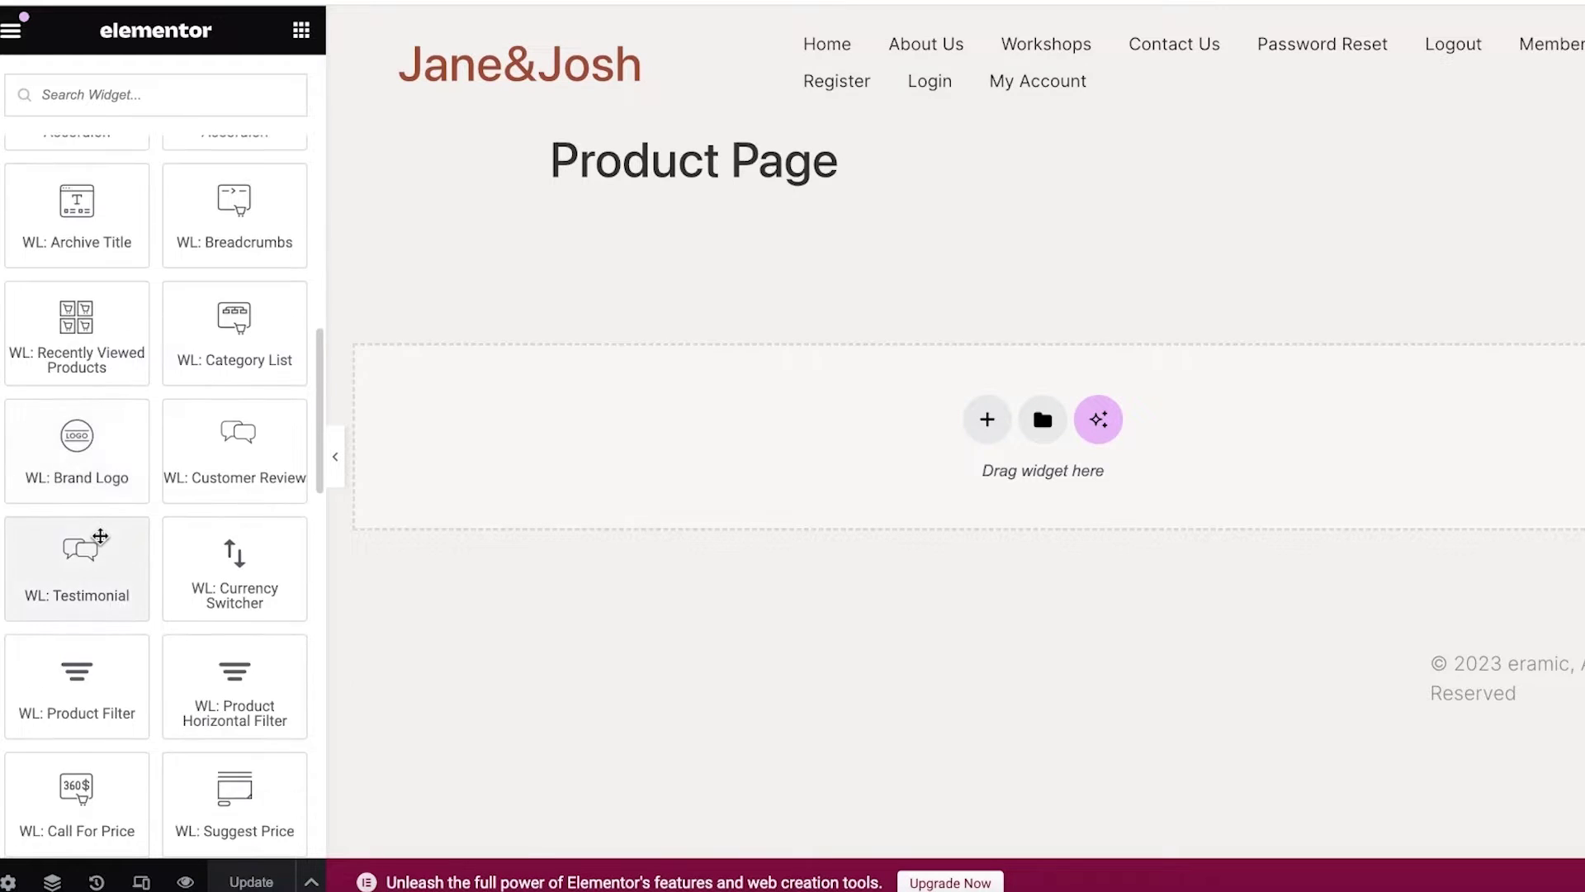
scroll(101, 543, "down", 5)
scroll(100, 542, "up", 20)
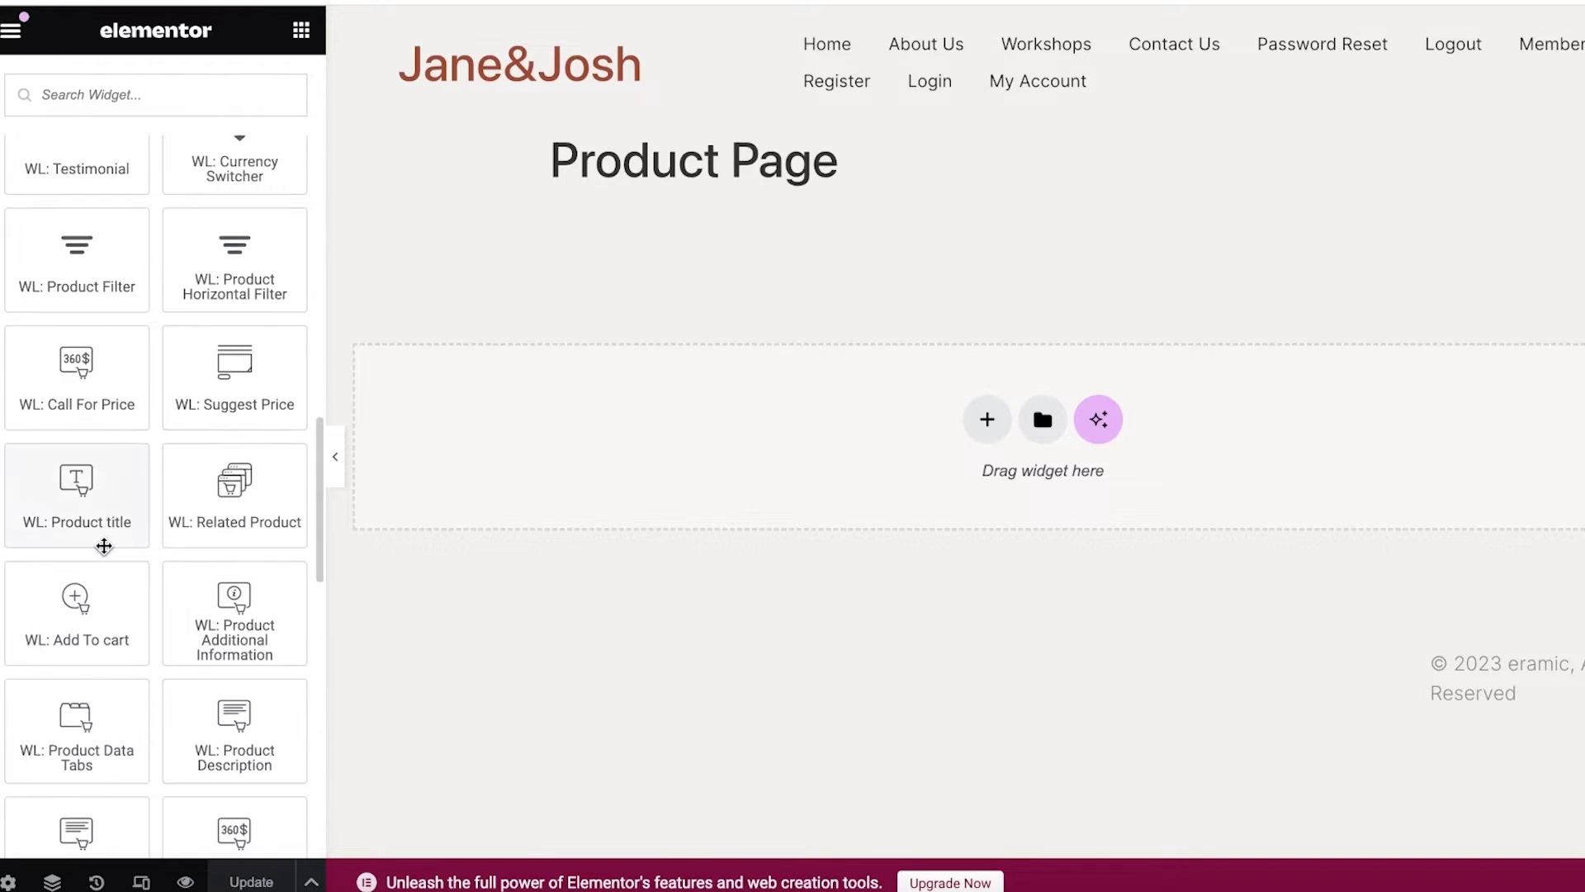
scroll(123, 547, "down", 4)
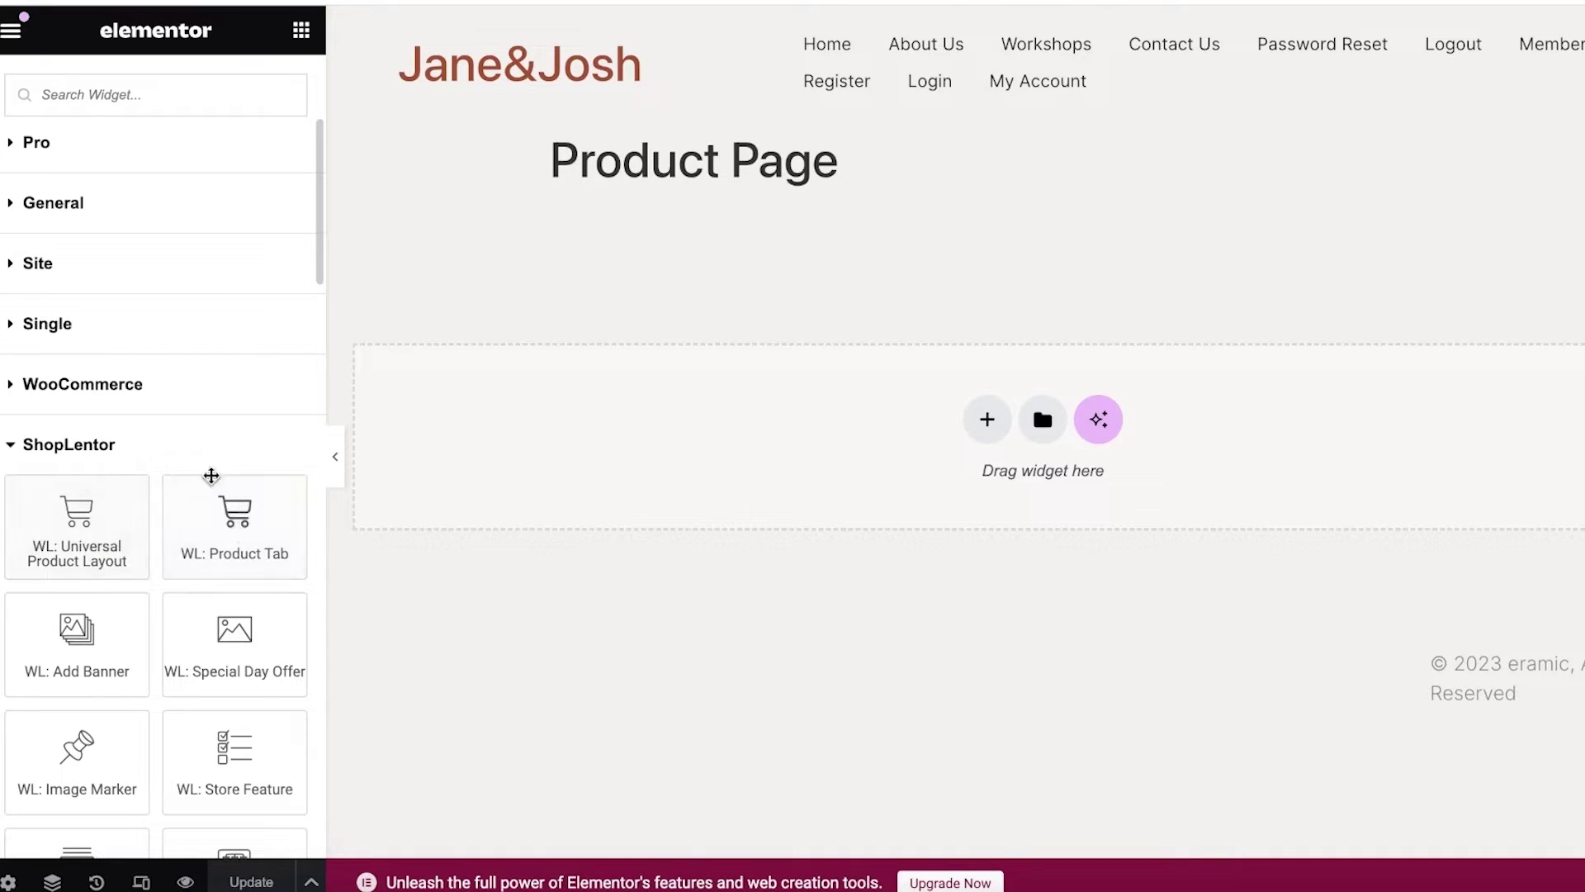
left_click_drag(197, 539, 897, 472)
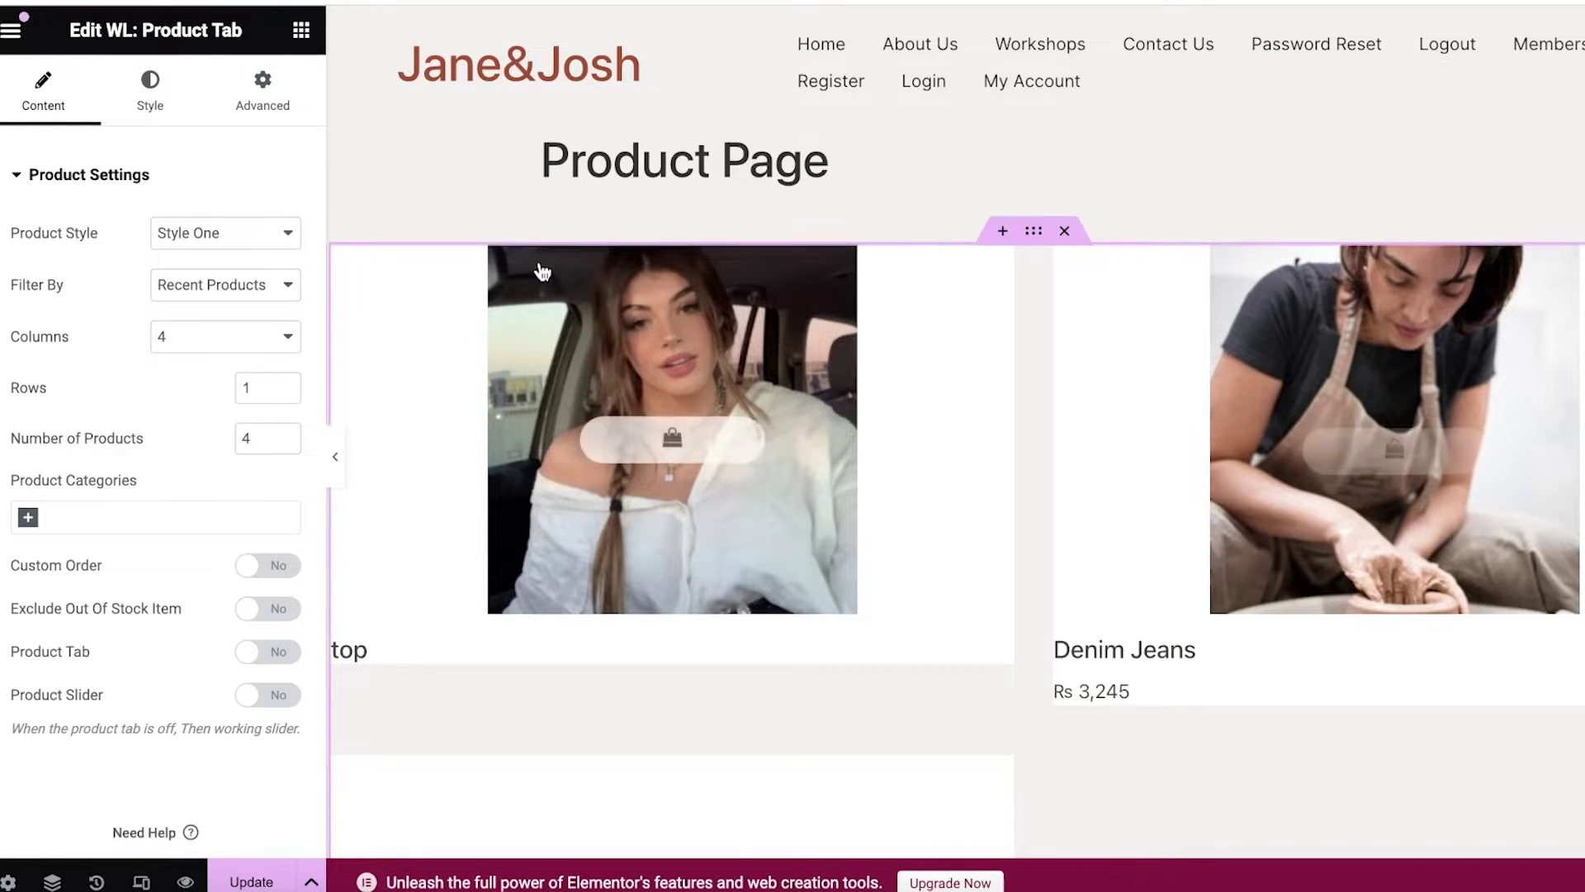
scroll(824, 372, "down", 5)
scroll(826, 375, "up", 4)
scroll(826, 375, "up", 2)
Try Style Two as the Product Tab widget's product style and switch it to Style Three.
left_click(250, 233)
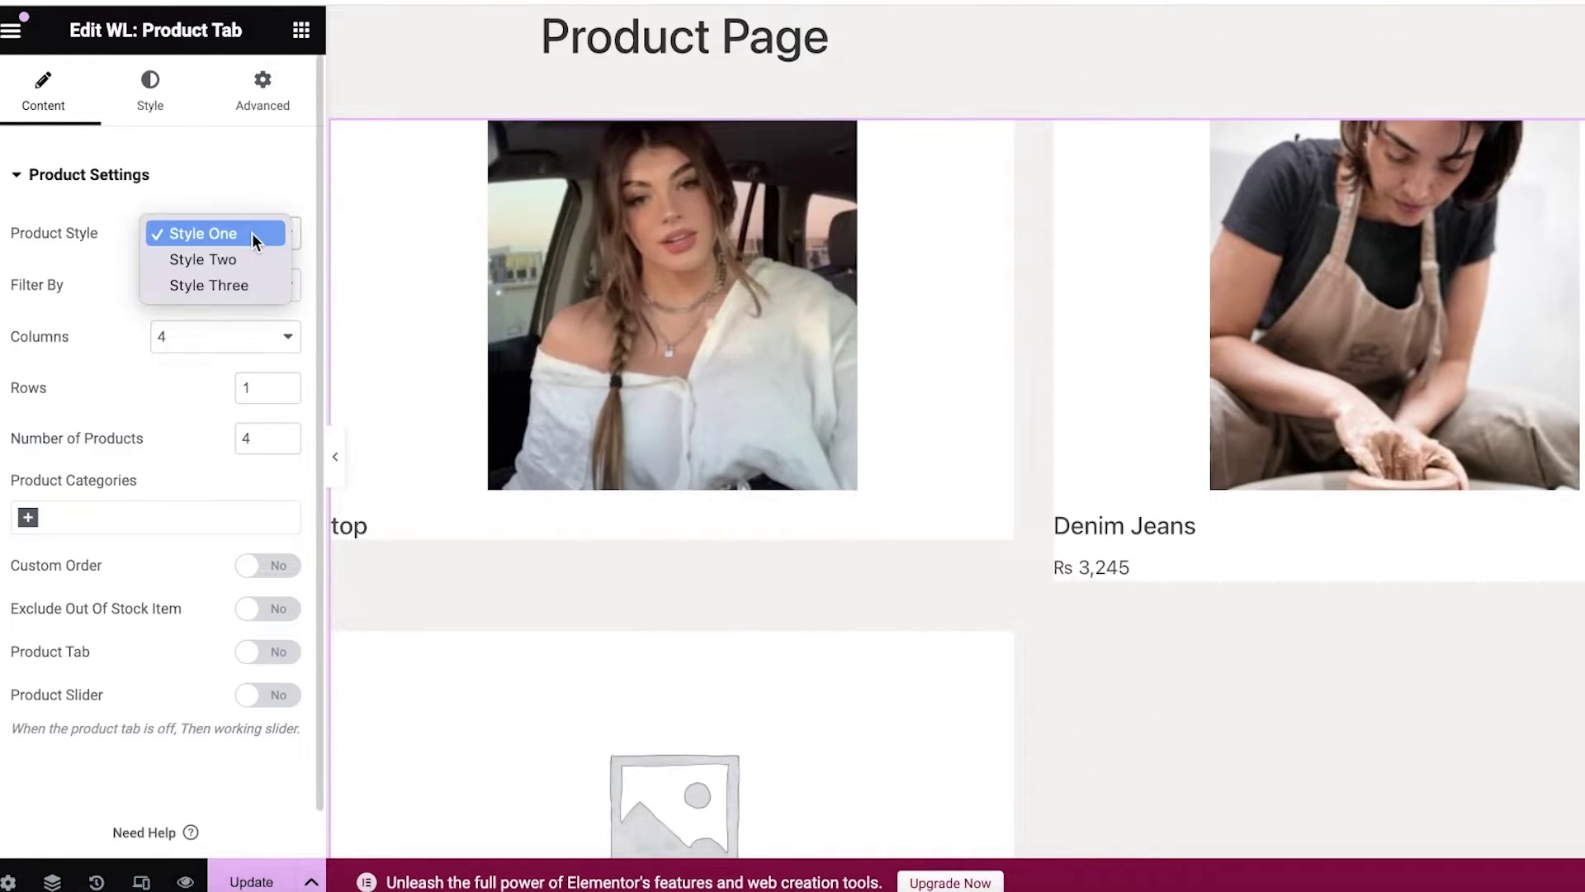
left_click(242, 264)
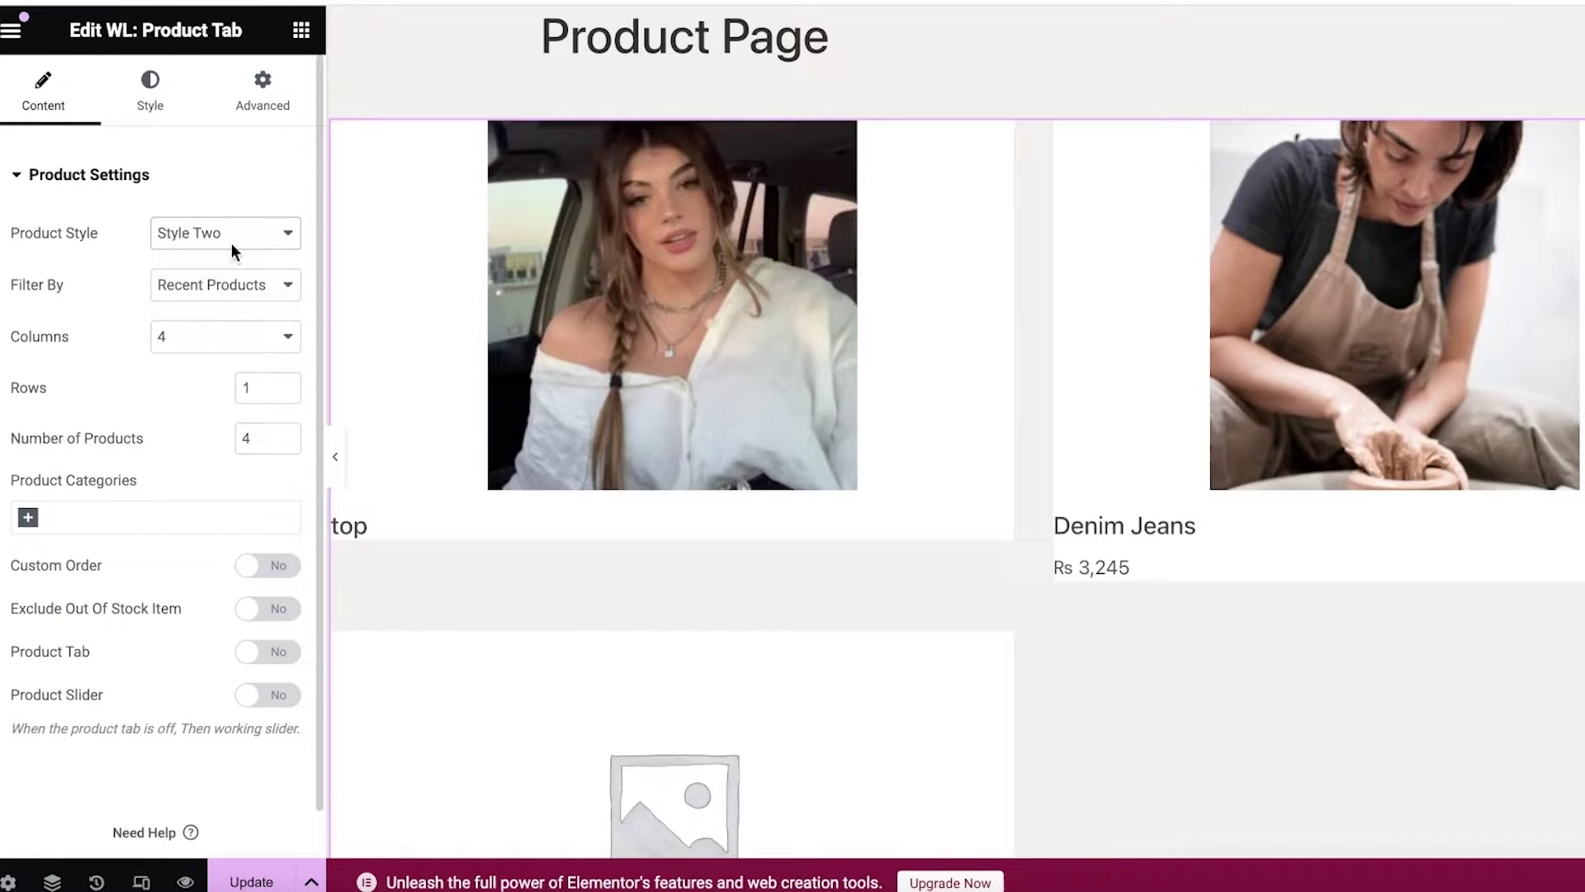
left_click(232, 241)
left_click(217, 251)
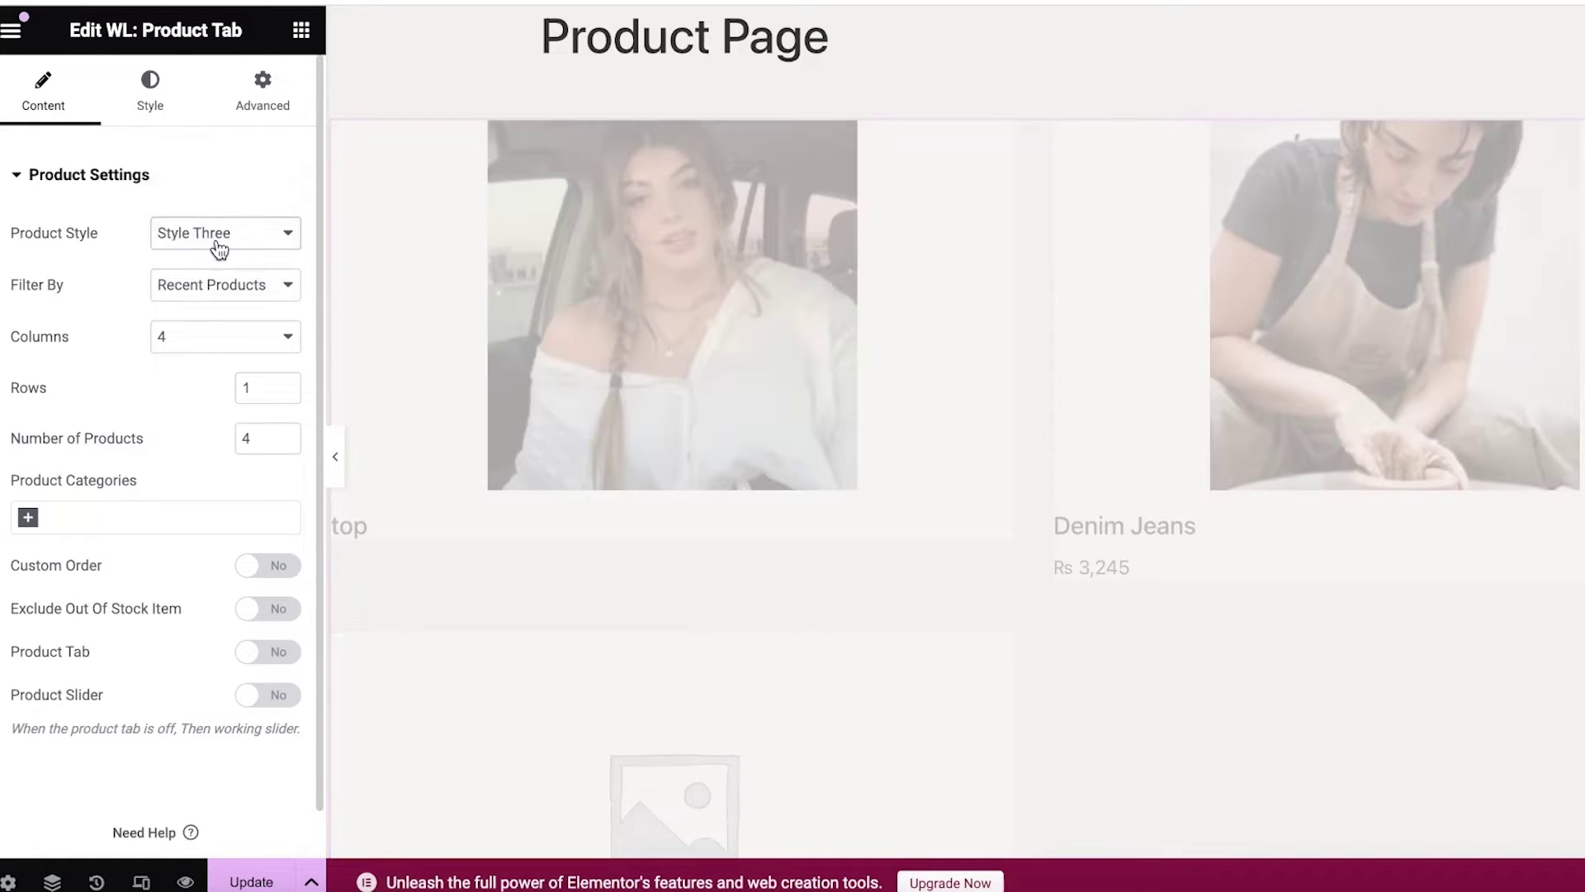
Set the Product Tab widget's product style to Style One and check the available Filter By options.
left_click(216, 239)
left_click(206, 174)
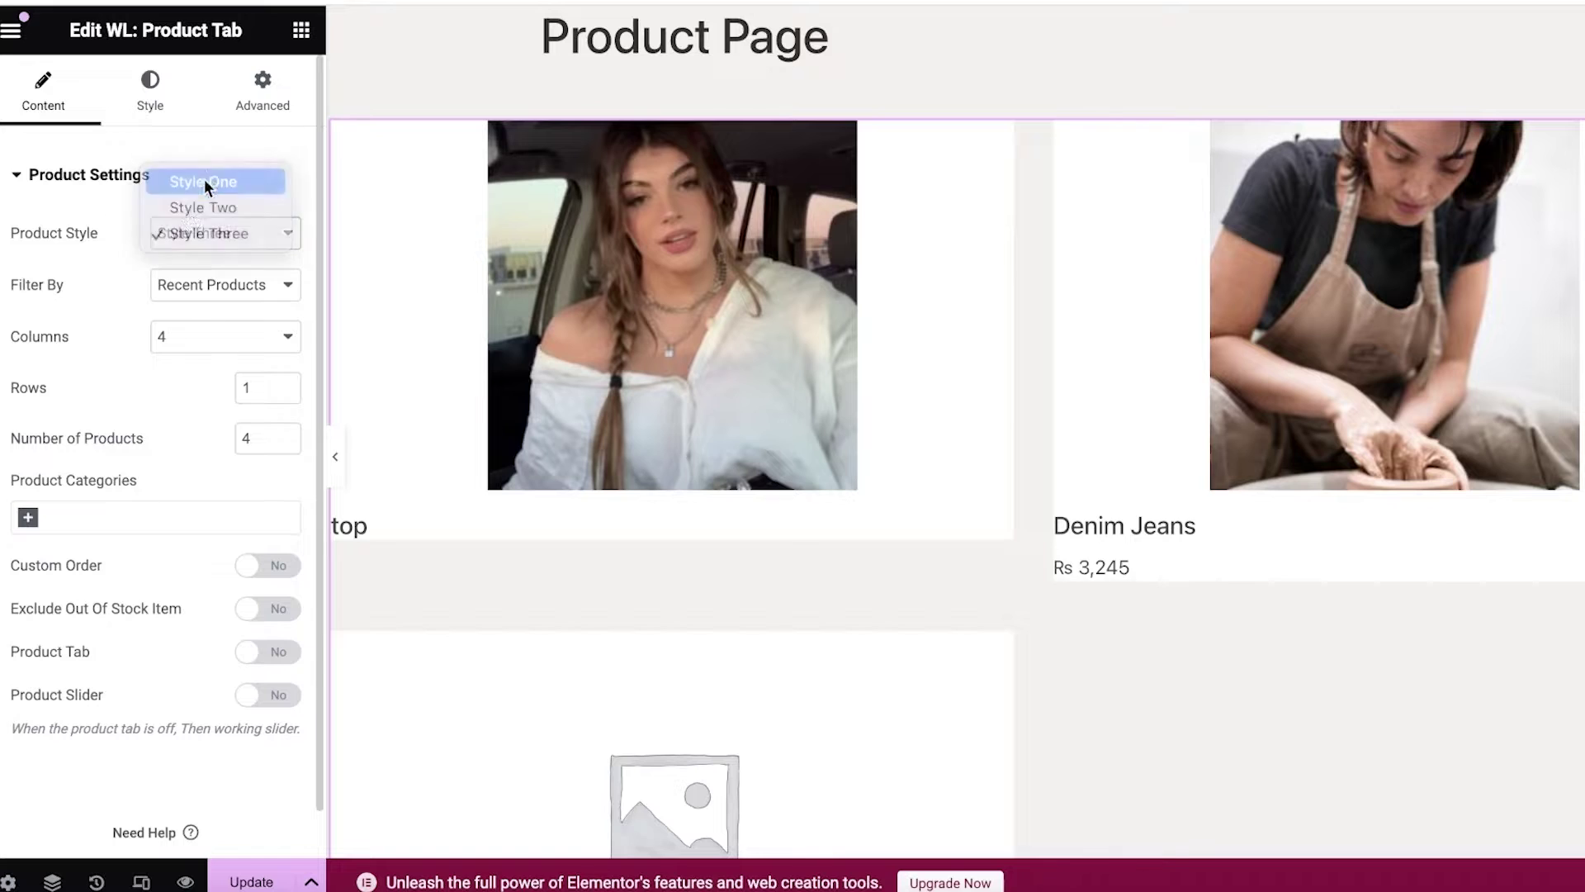
left_click(203, 286)
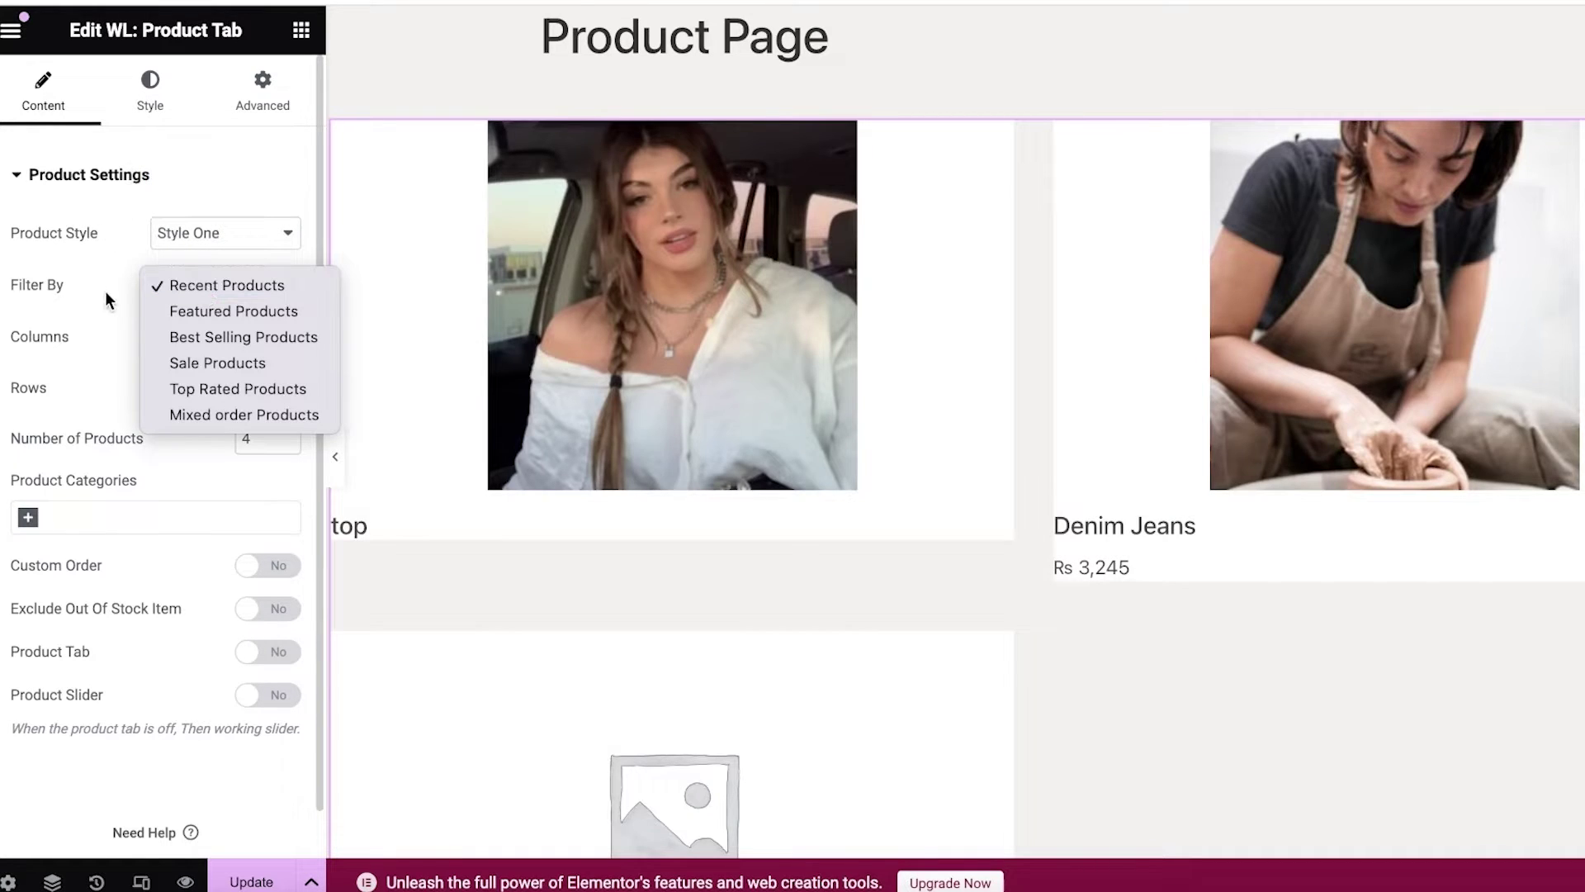
left_click(99, 285)
Set the number of columns in the Product Tab widget to 6.
left_click(181, 345)
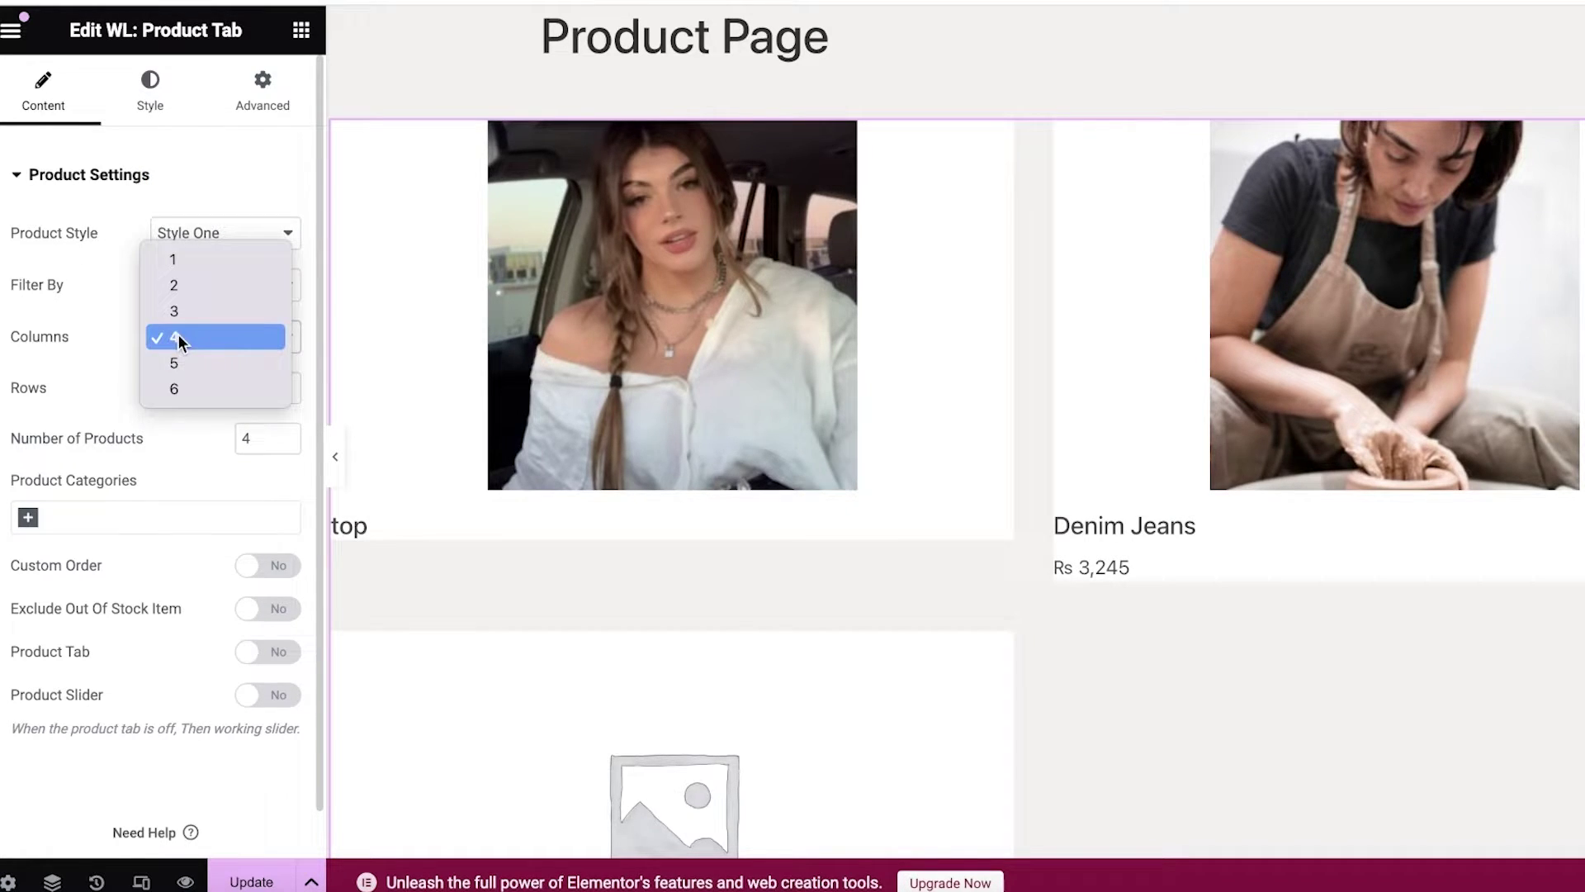
left_click(226, 398)
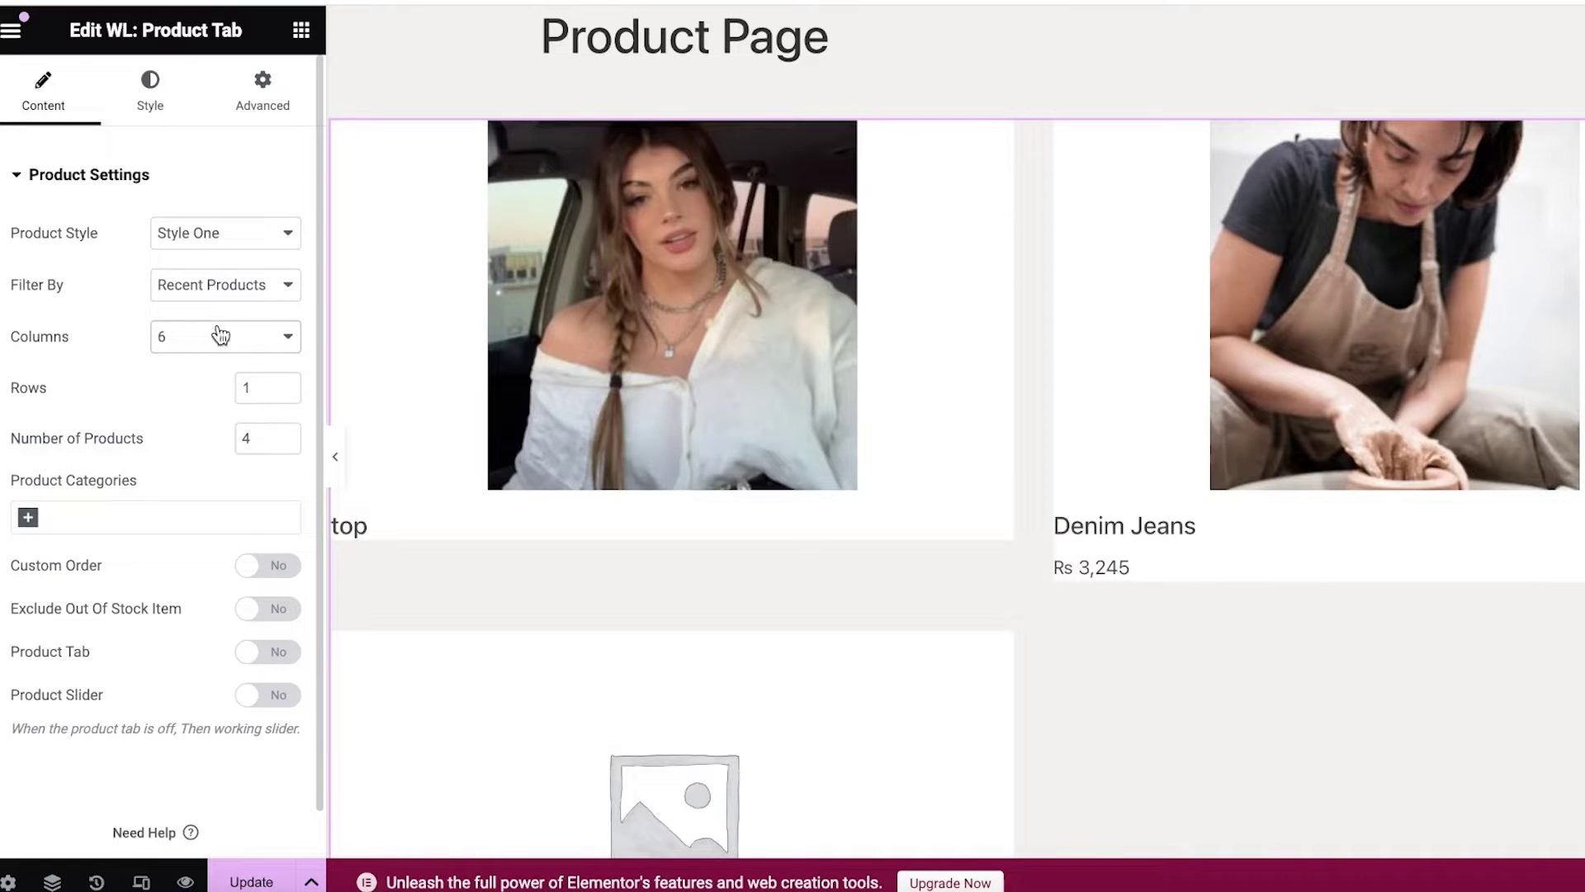
left_click(219, 335)
left_click(111, 344)
Try the Product Slider option on the widget, check the products in the preview and switch the slider off again.
scroll(110, 508, "down", 1)
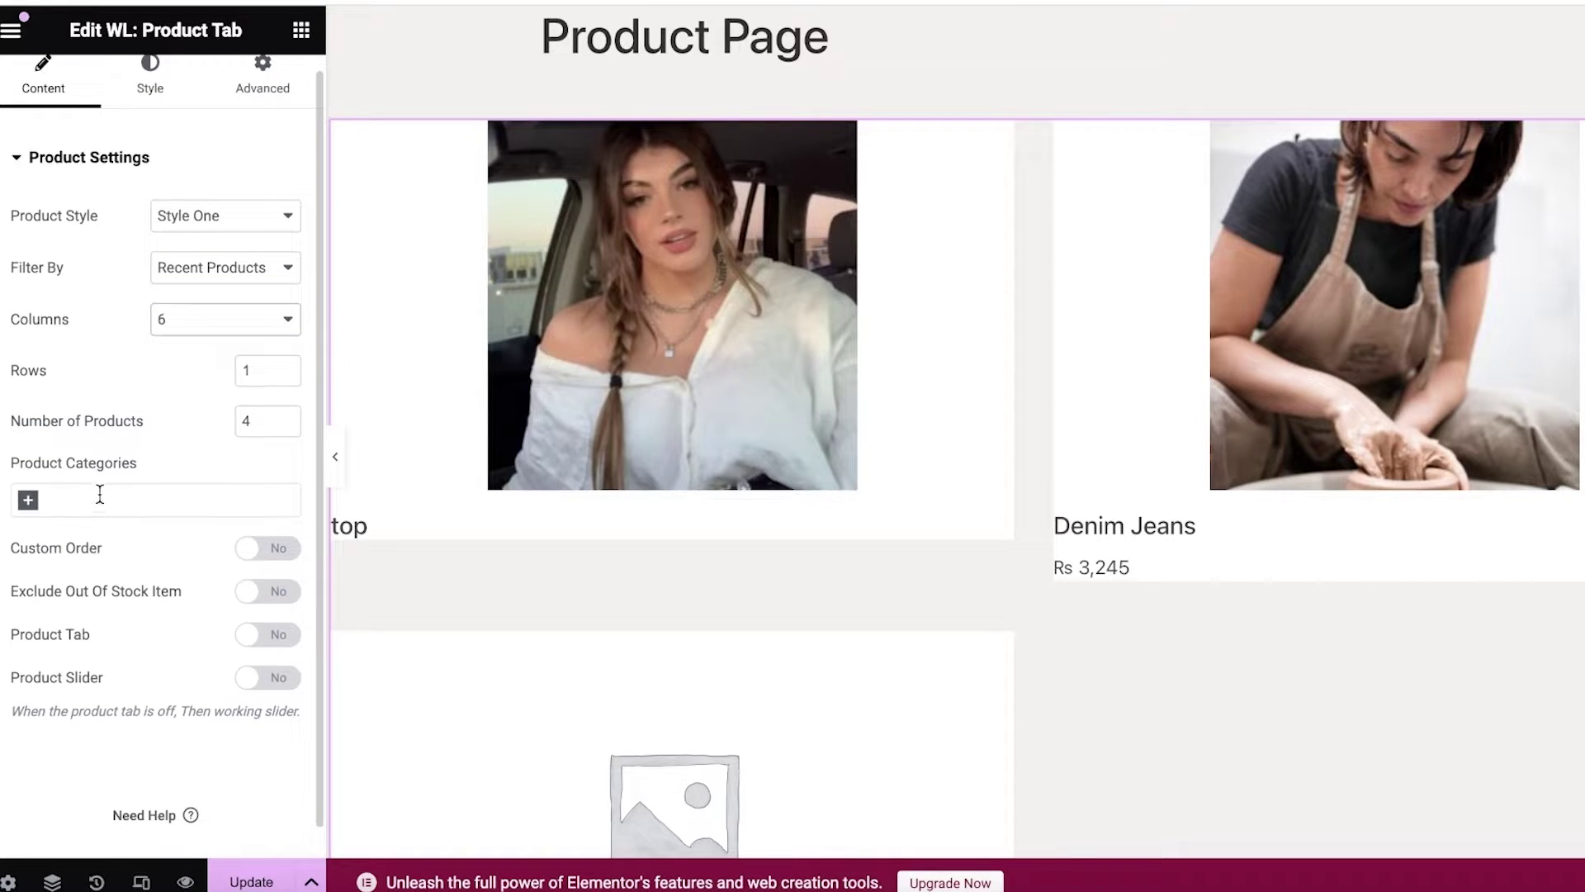
scroll(100, 496, "down", 1)
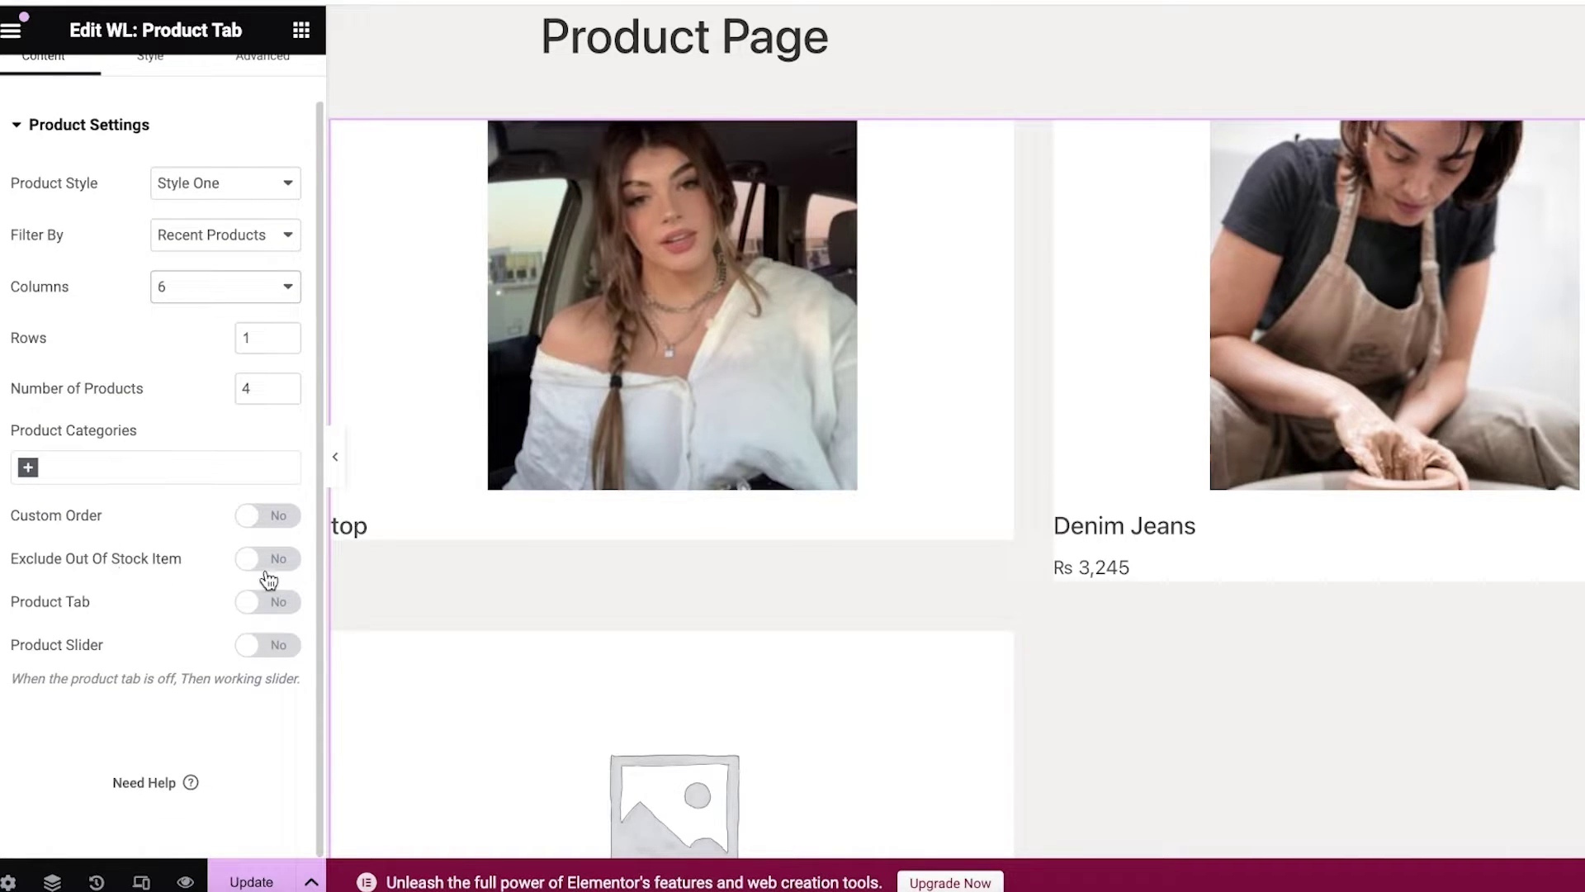
left_click(242, 652)
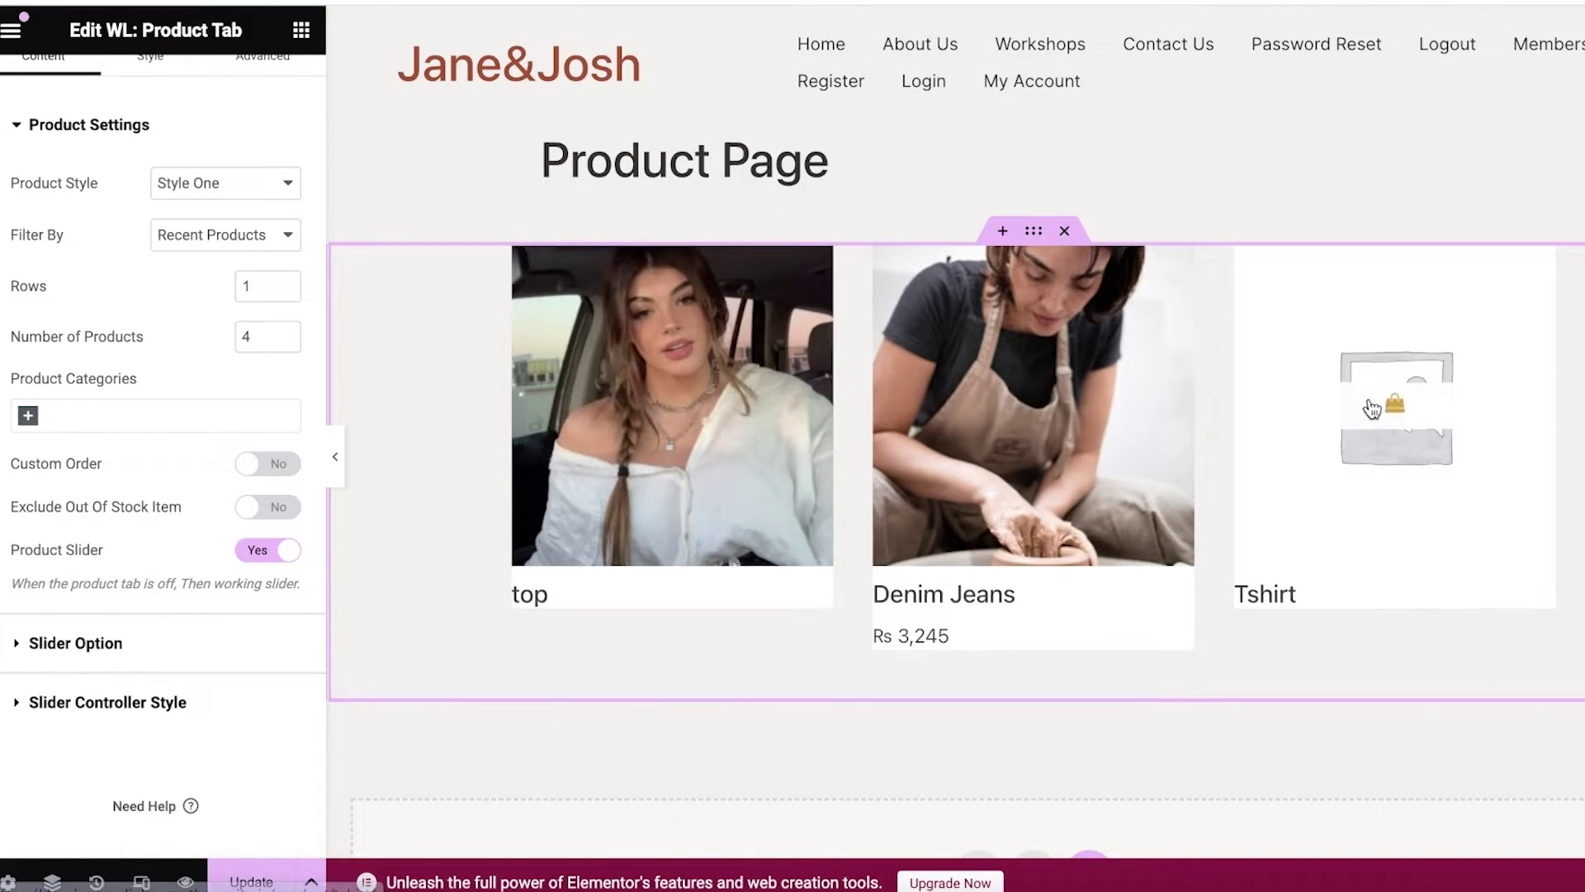
scroll(1112, 625, "down", 1)
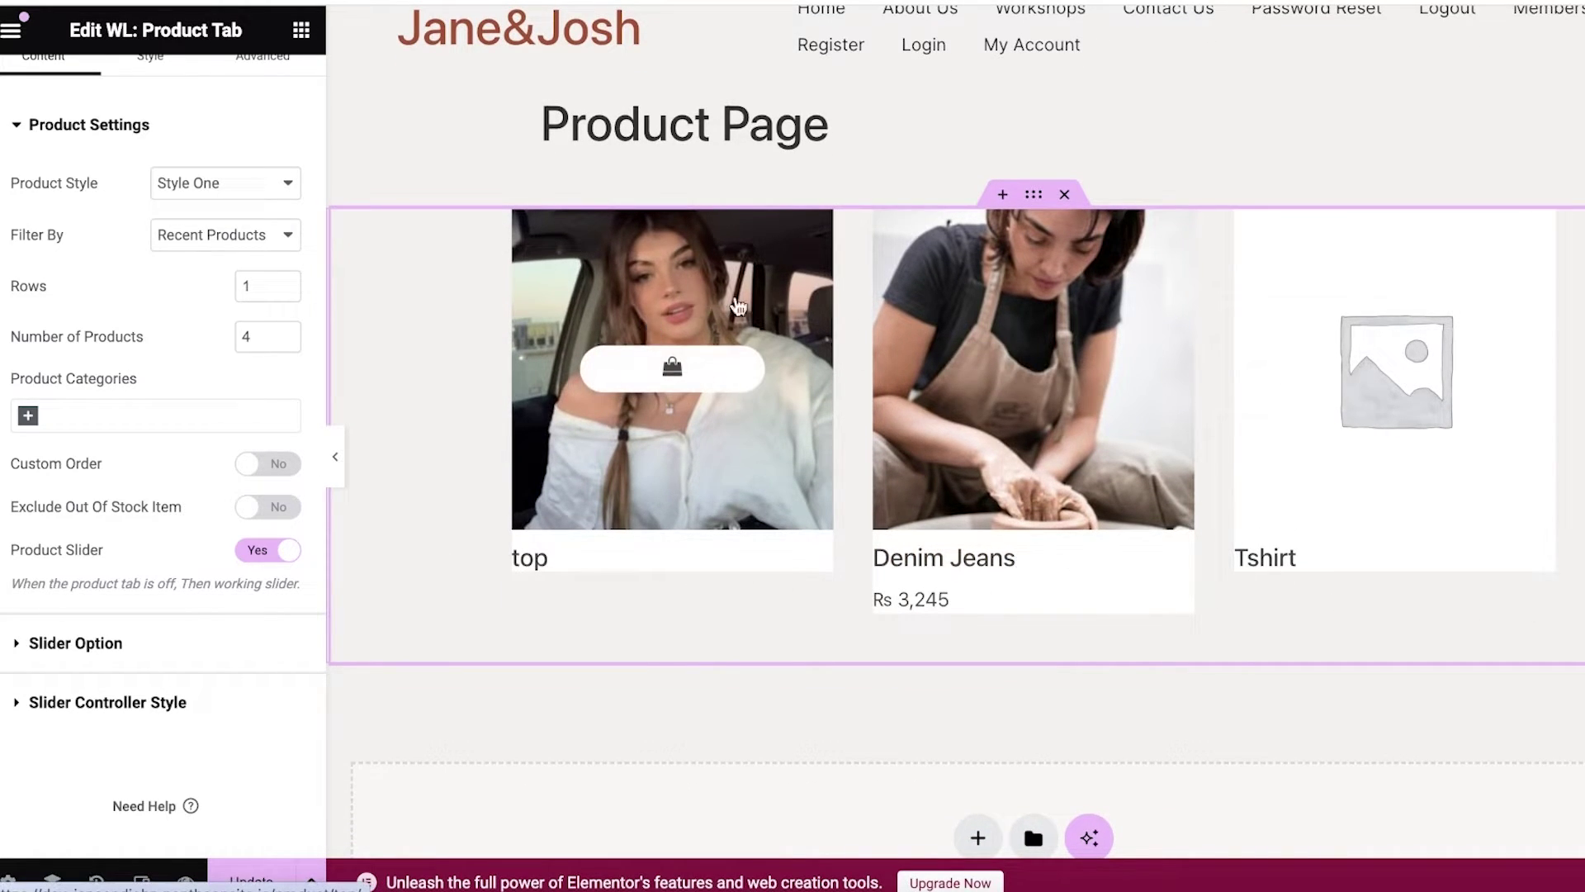
left_click(277, 549)
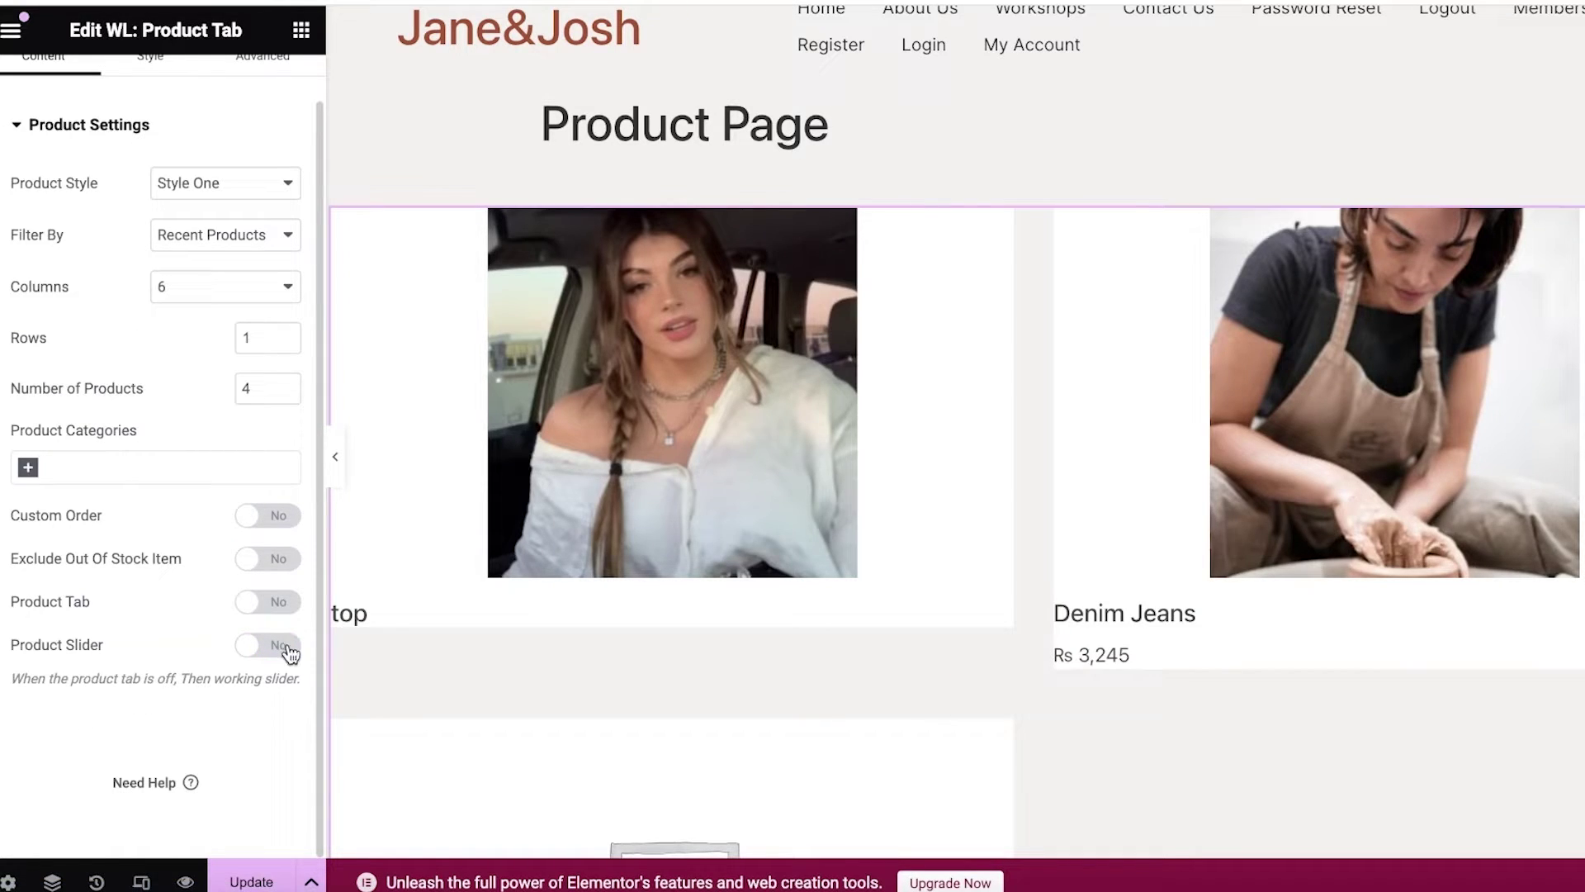
Re-enable the Product Slider, look through its Slider Option and Slider Controller Style settings, and disable the slider.
left_click(289, 652)
left_click(114, 657)
scroll(86, 649, "down", 5)
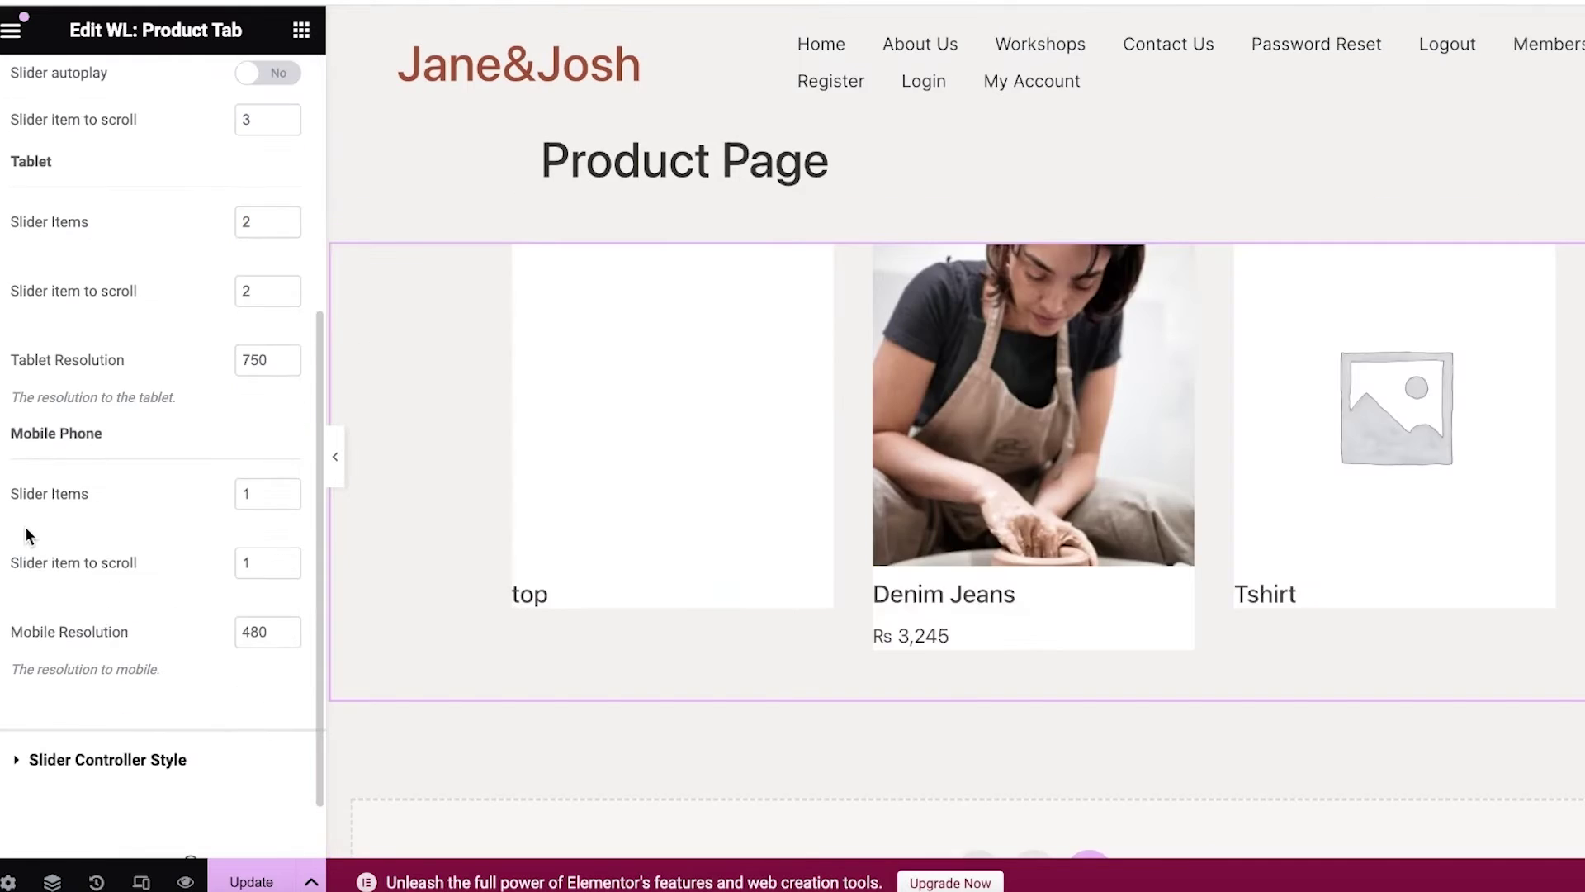
scroll(74, 627, "down", 1)
left_click(108, 673)
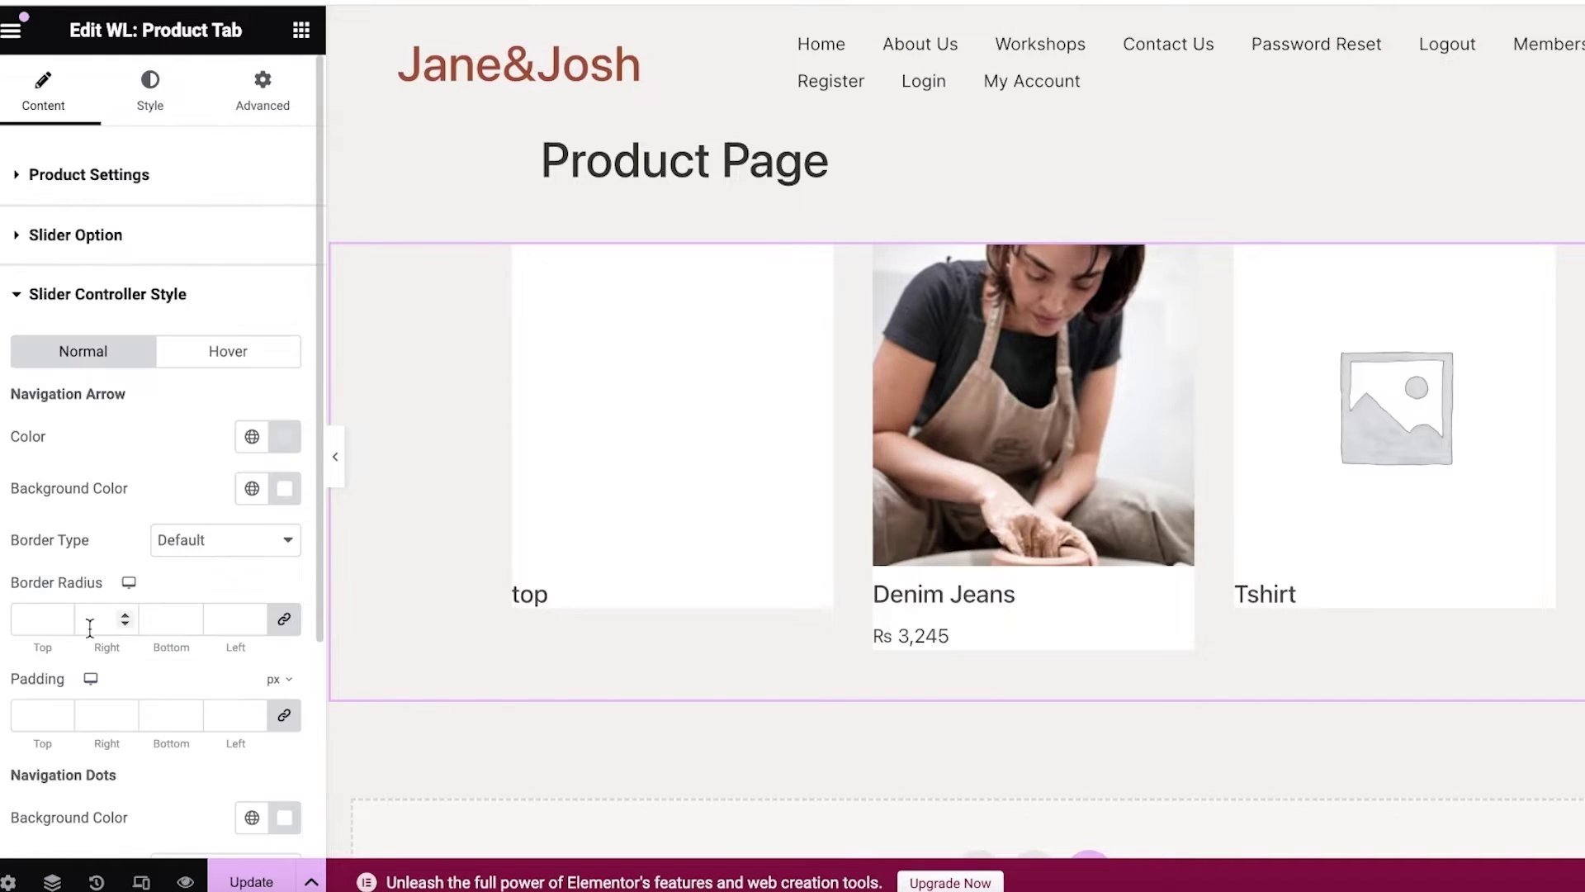
left_click(116, 238)
scroll(250, 526, "down", 5)
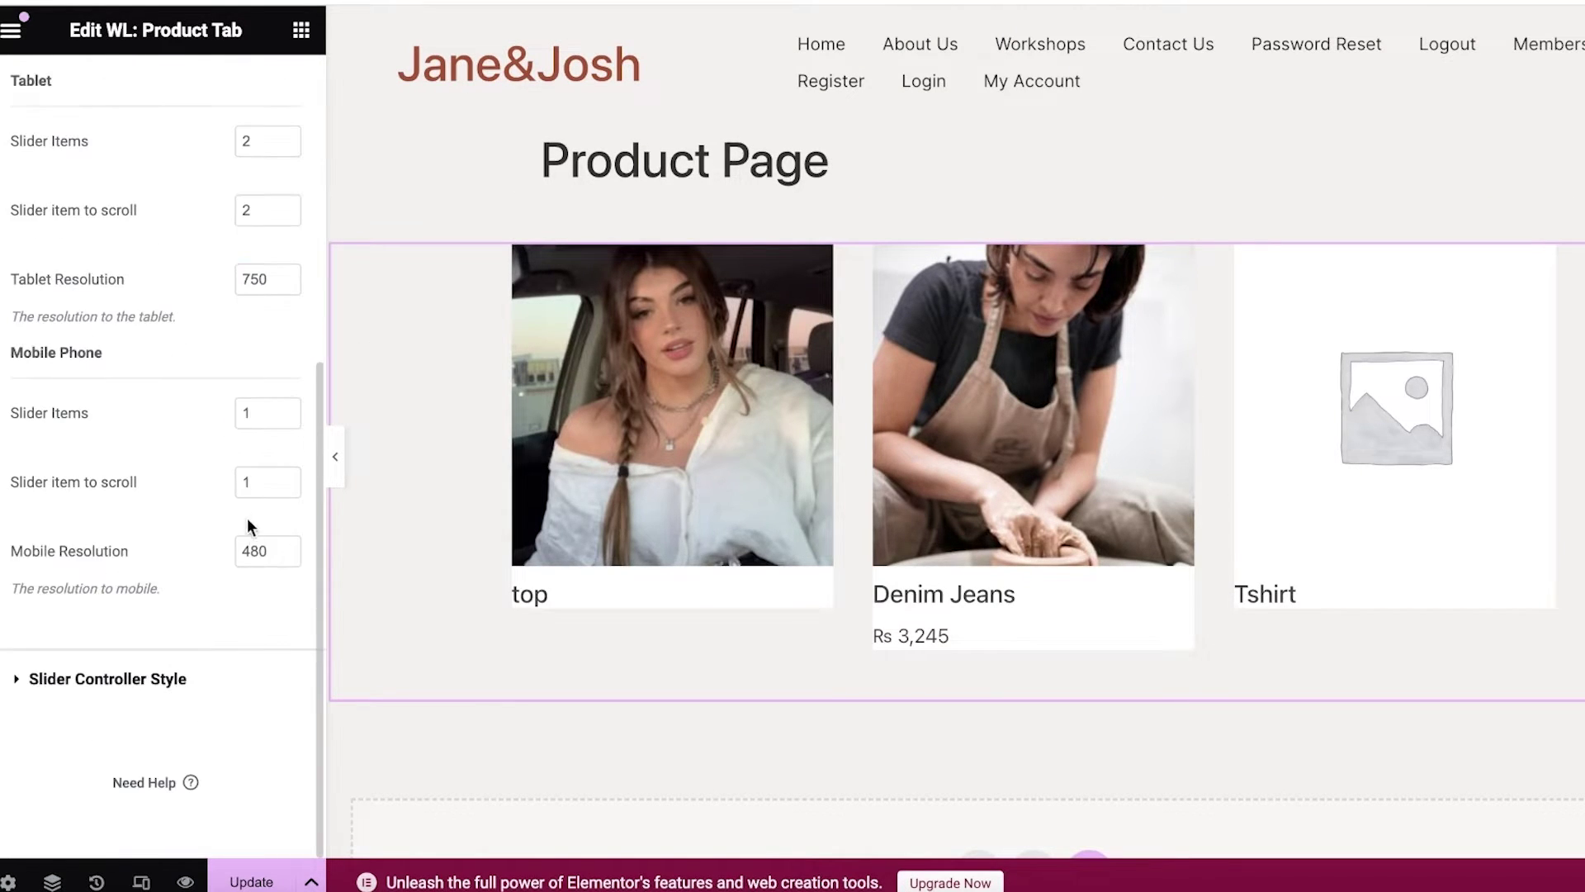
scroll(247, 519, "up", 5)
left_click(83, 177)
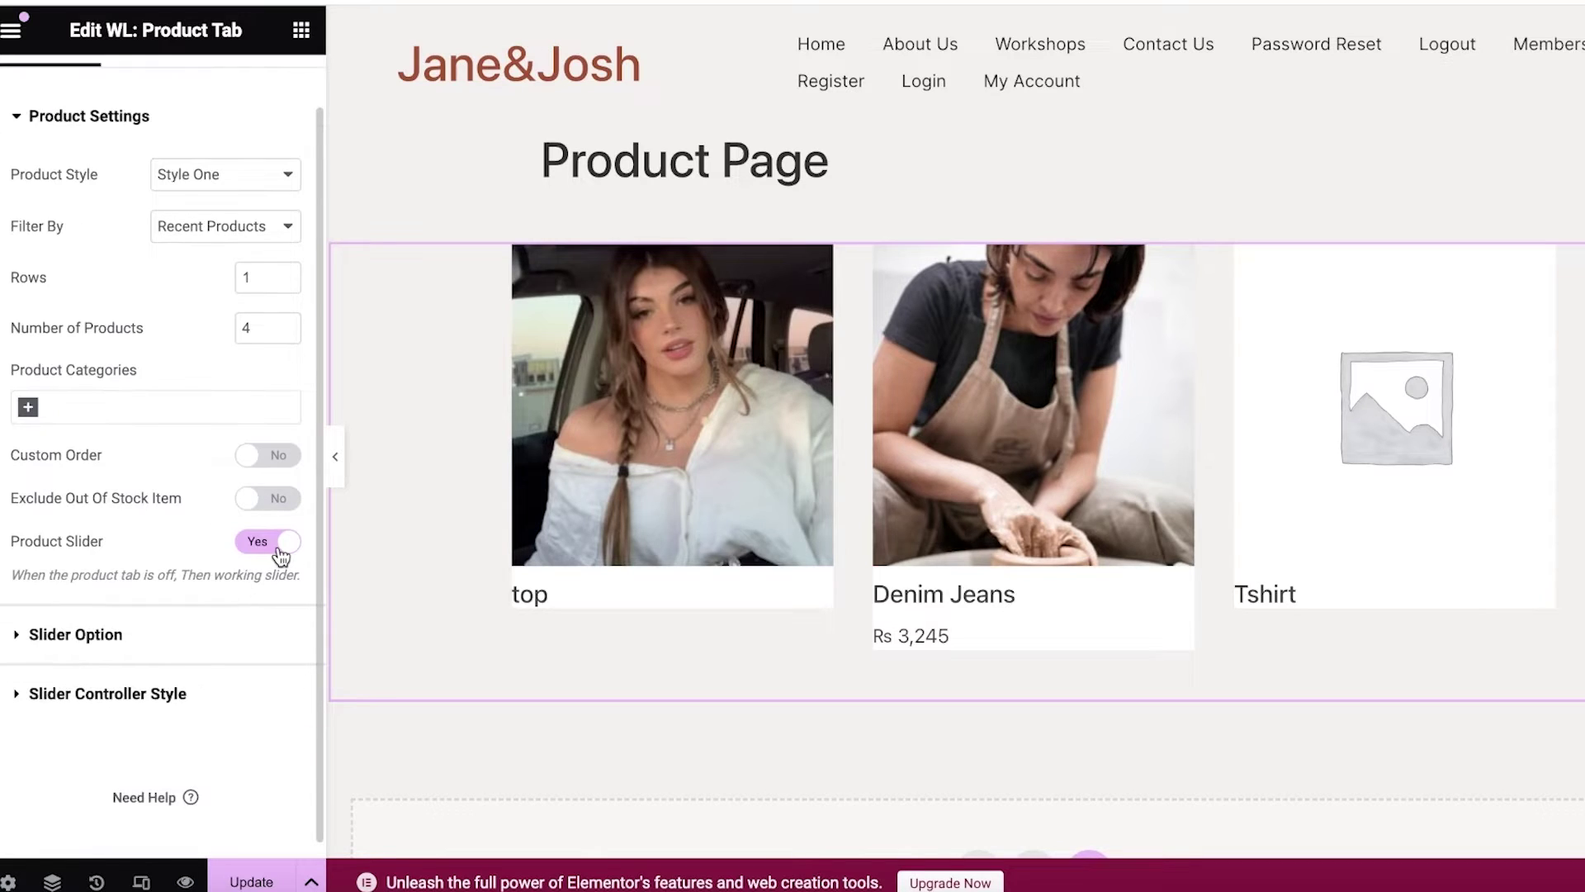
left_click(272, 543)
scroll(223, 381, "down", 1)
scroll(206, 347, "up", 1)
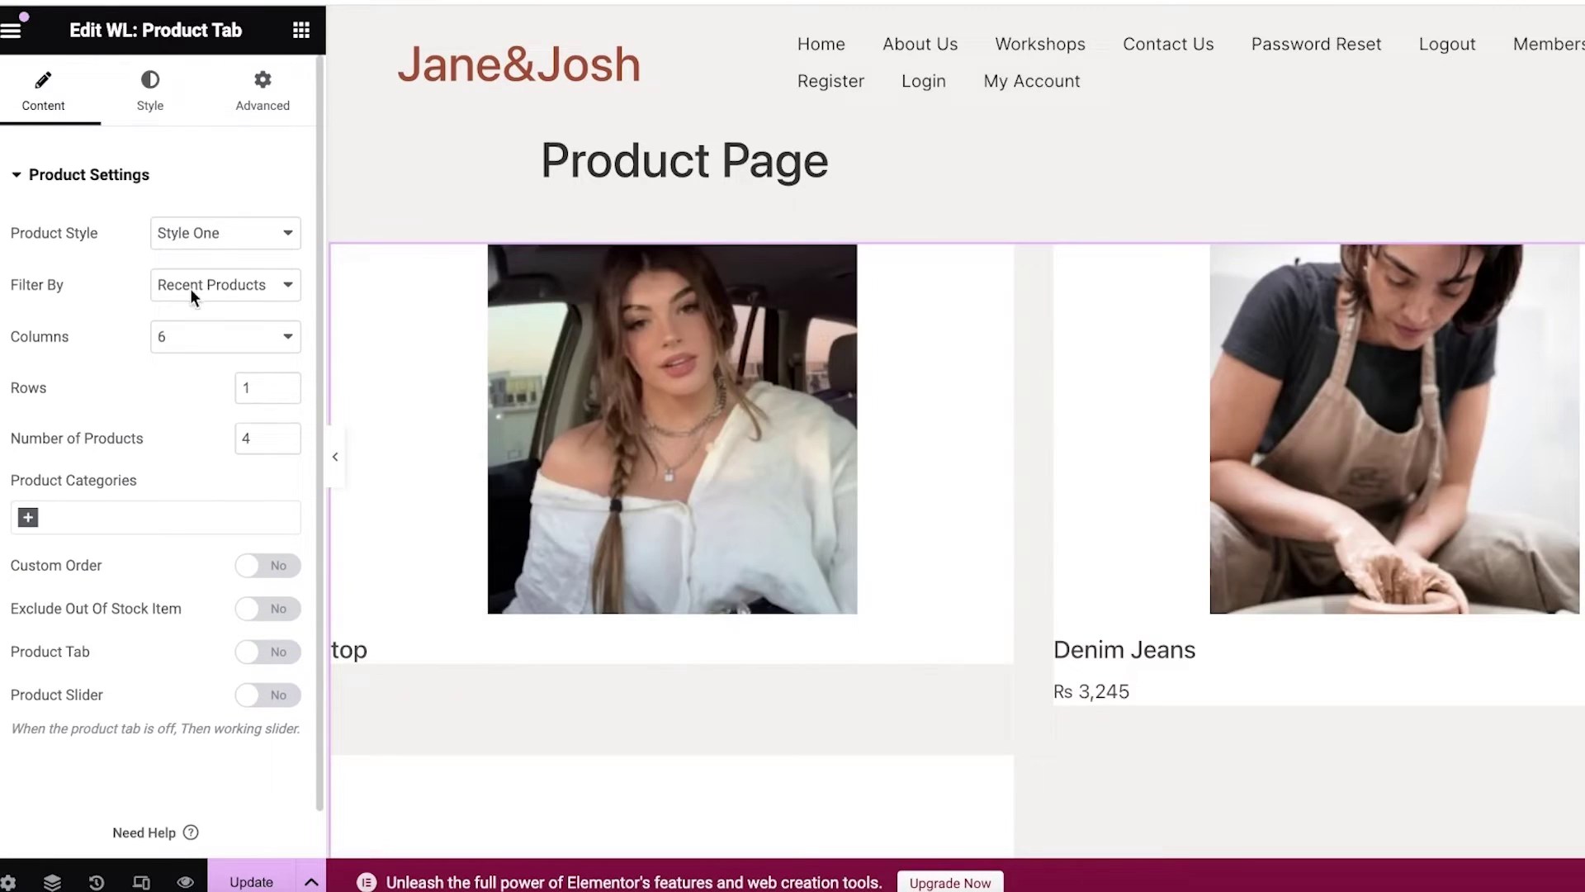
Set the product border type to None in the Product Tab widget's style settings.
left_click(122, 83)
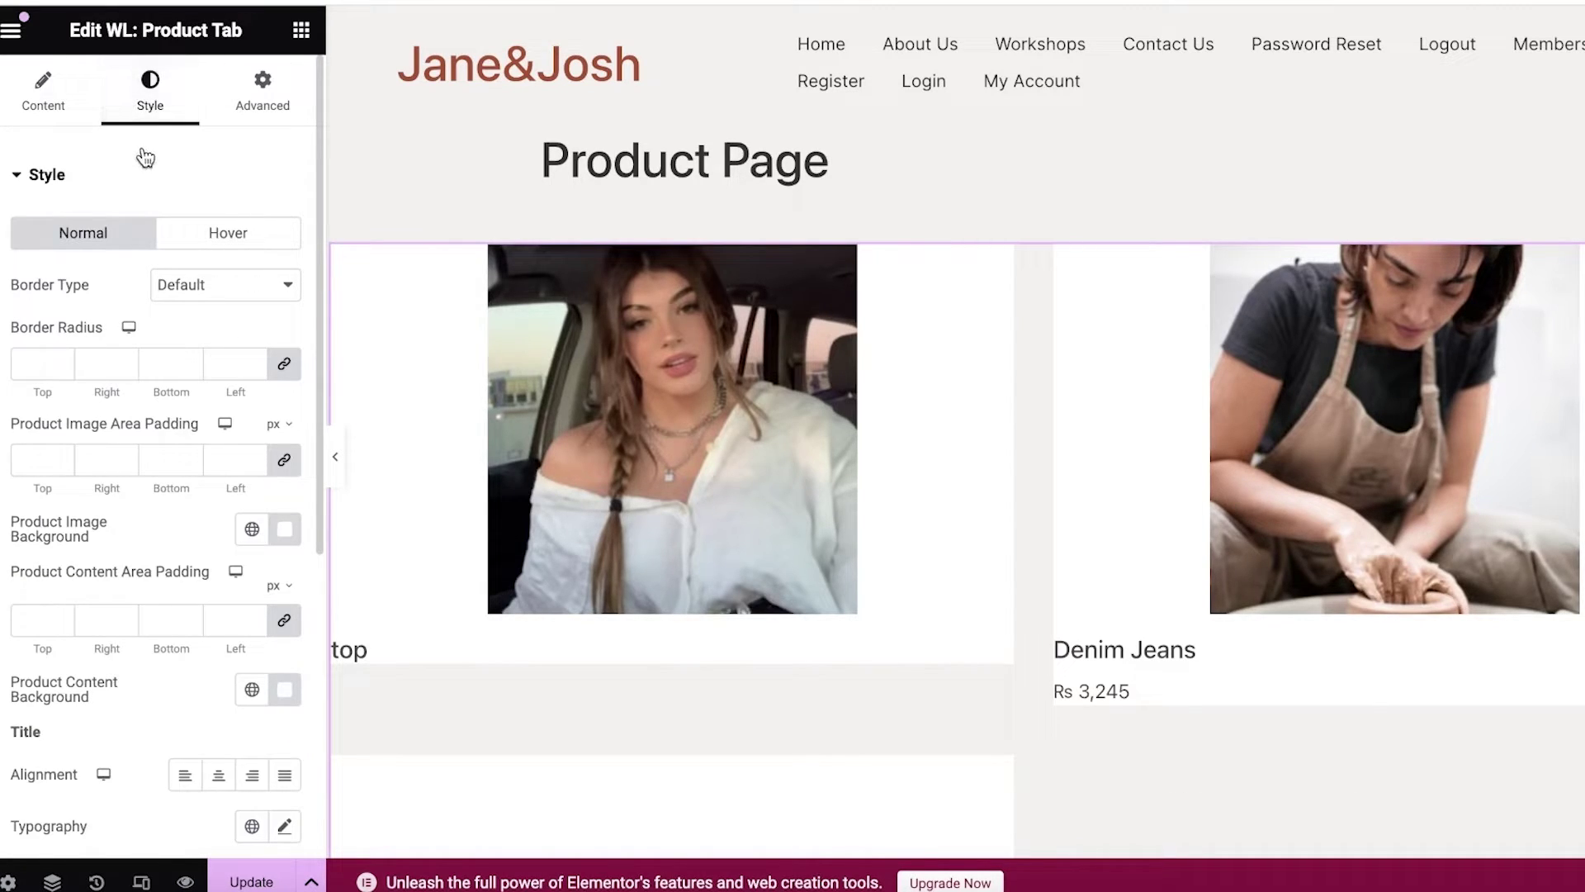
left_click(279, 285)
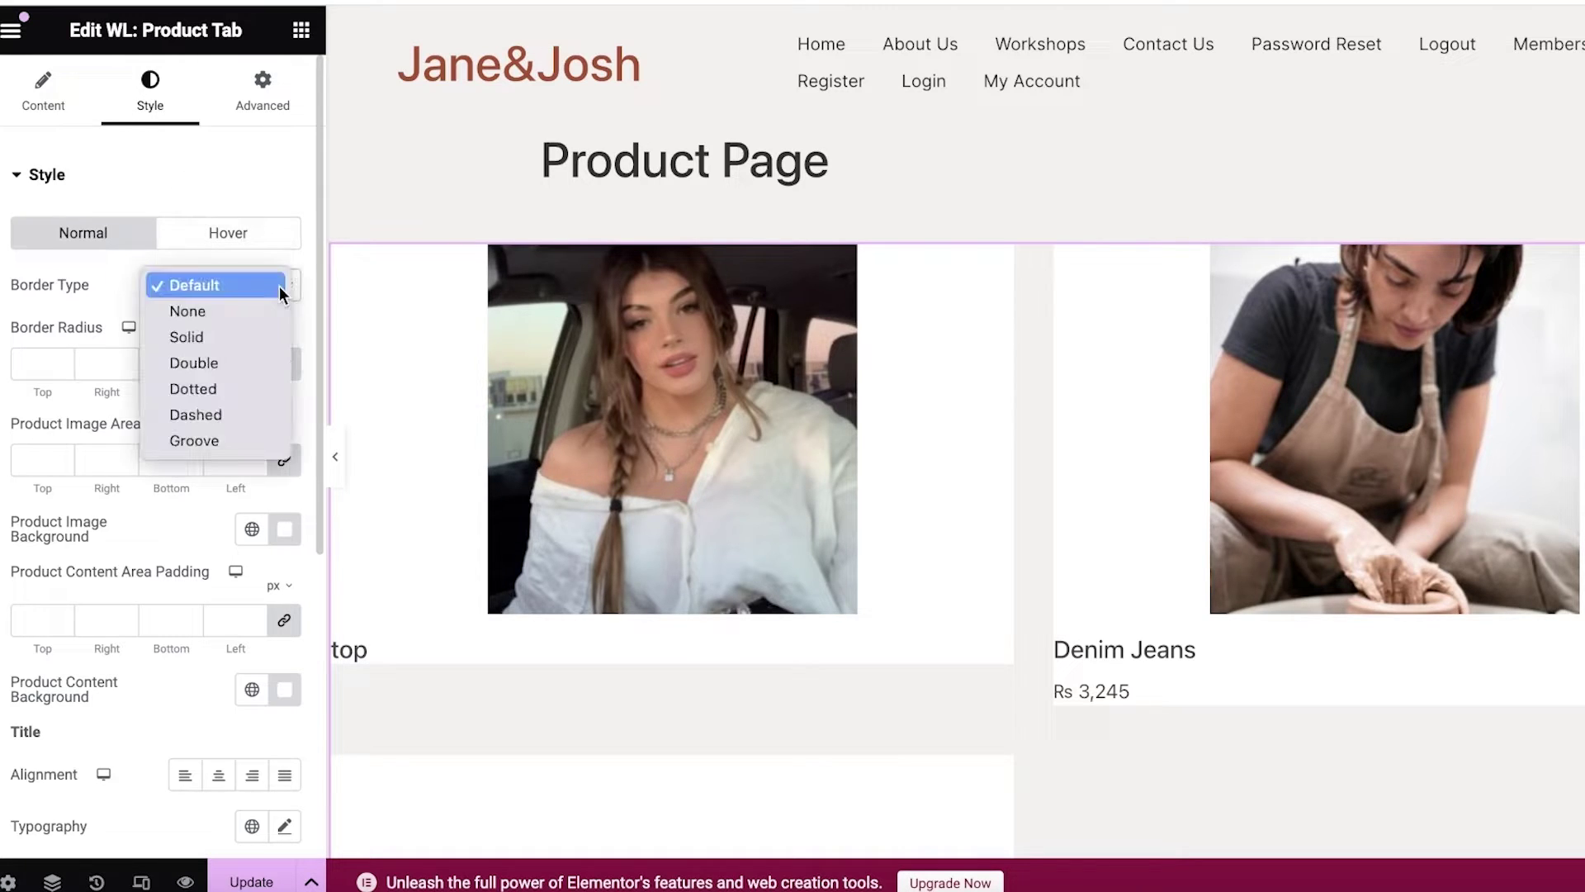
left_click(270, 309)
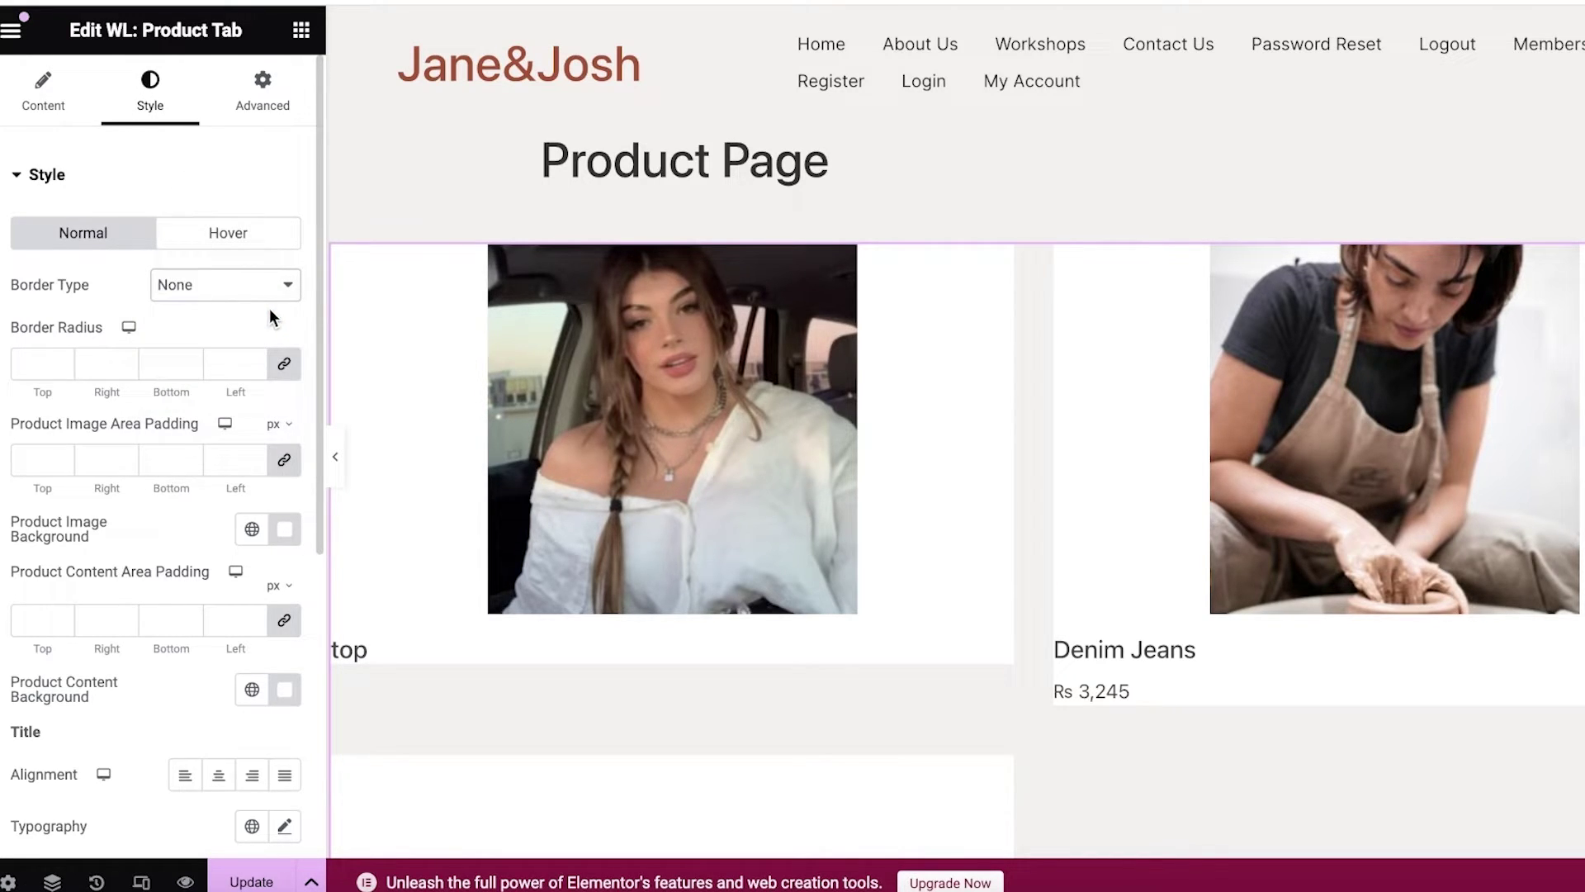
left_click(243, 283)
left_click(241, 279)
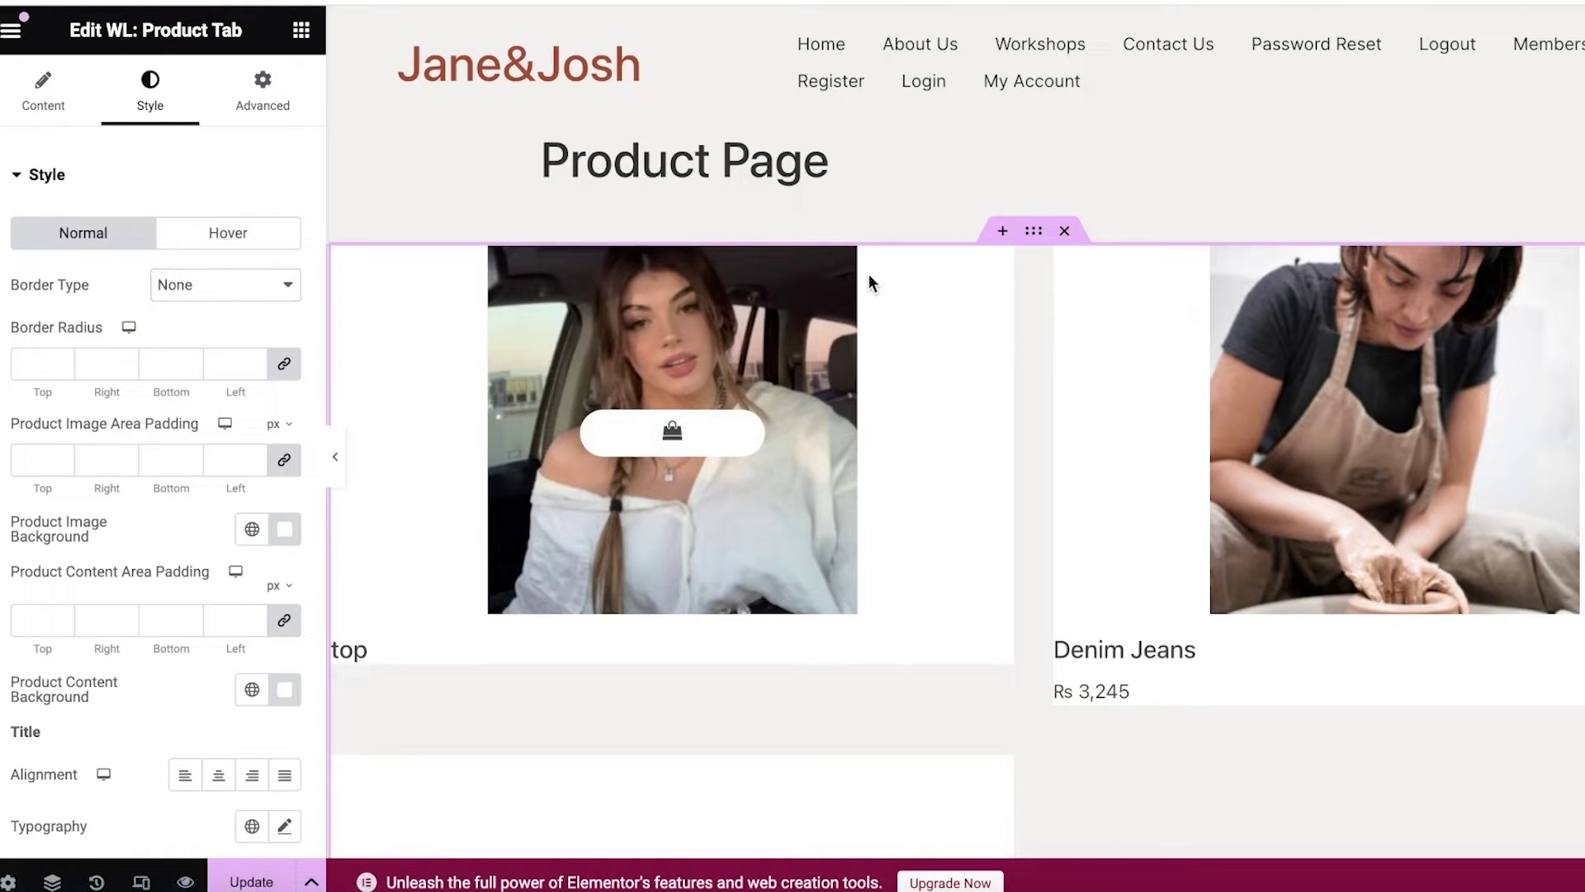
left_click(209, 284)
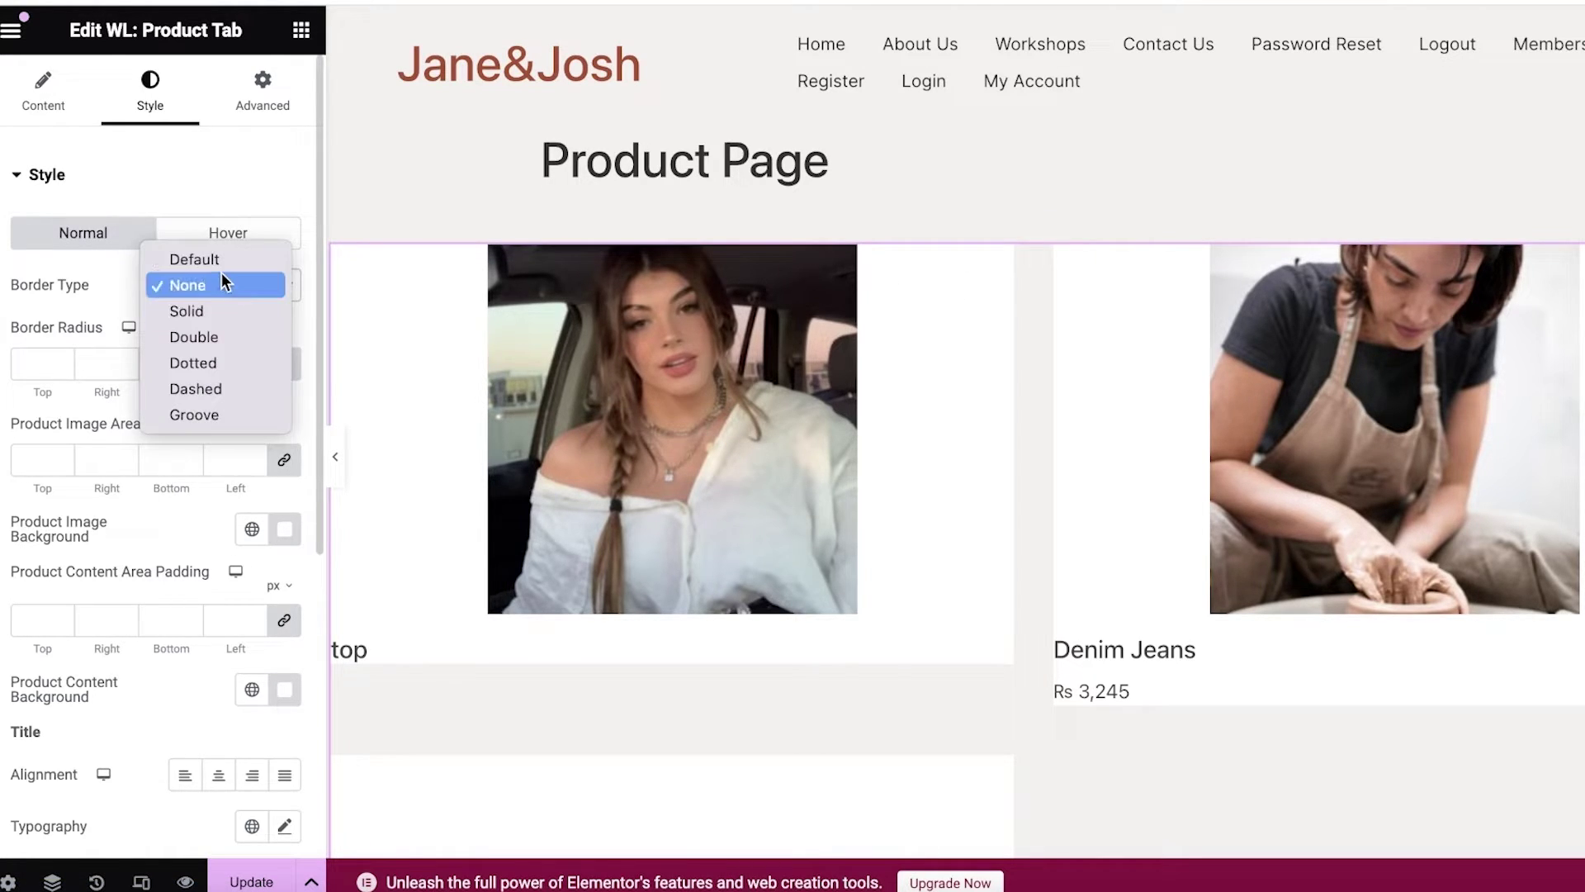
left_click(222, 284)
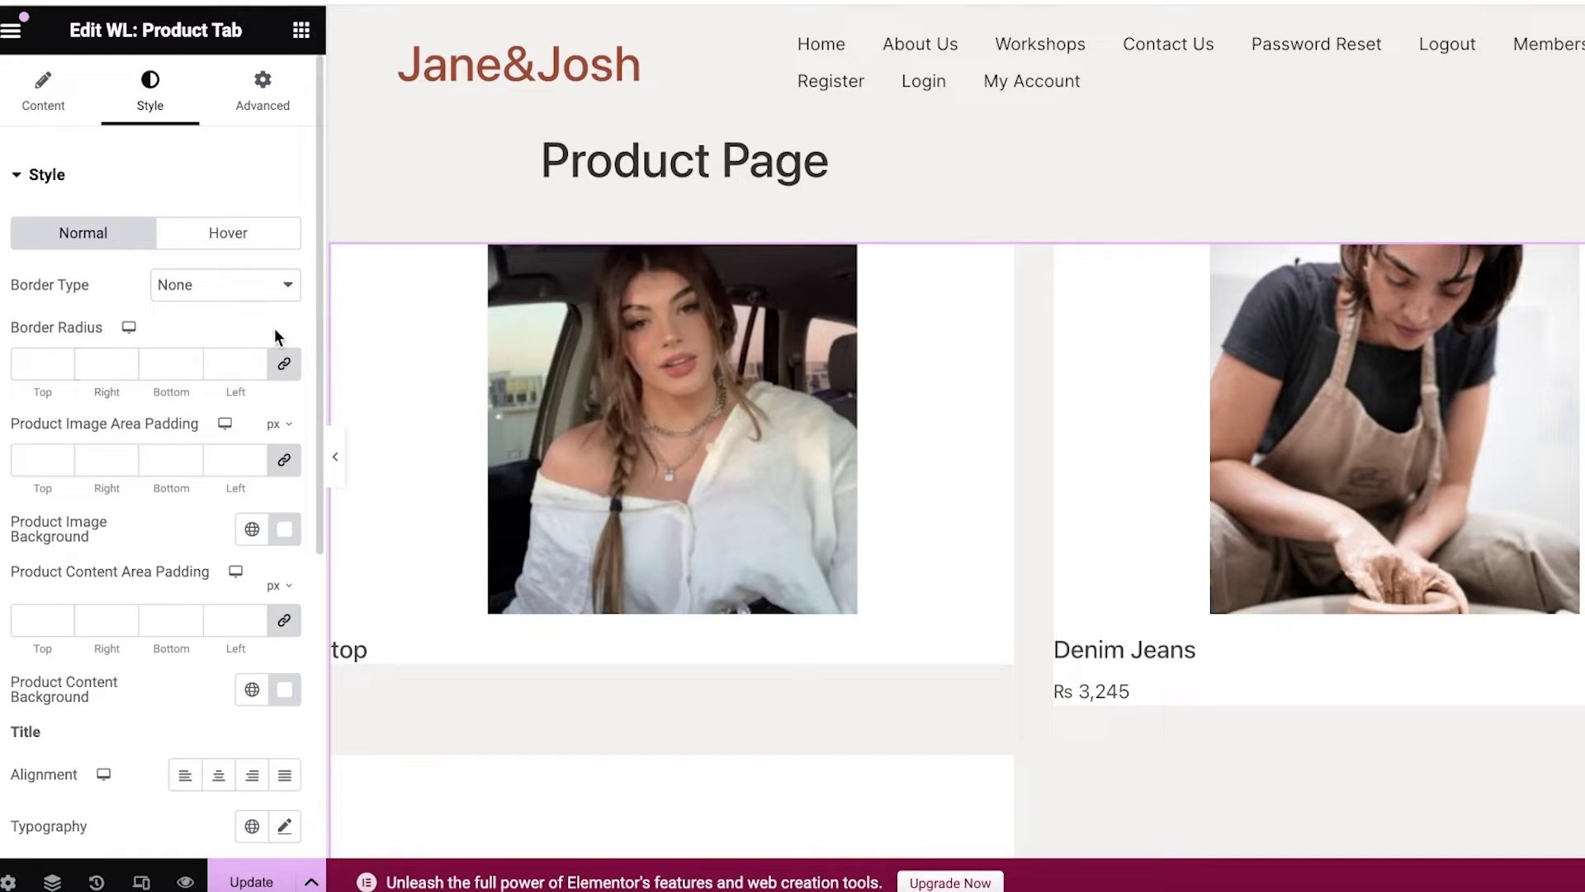
Try the Dashed border type on the products and set it back to None.
left_click(234, 283)
left_click(214, 398)
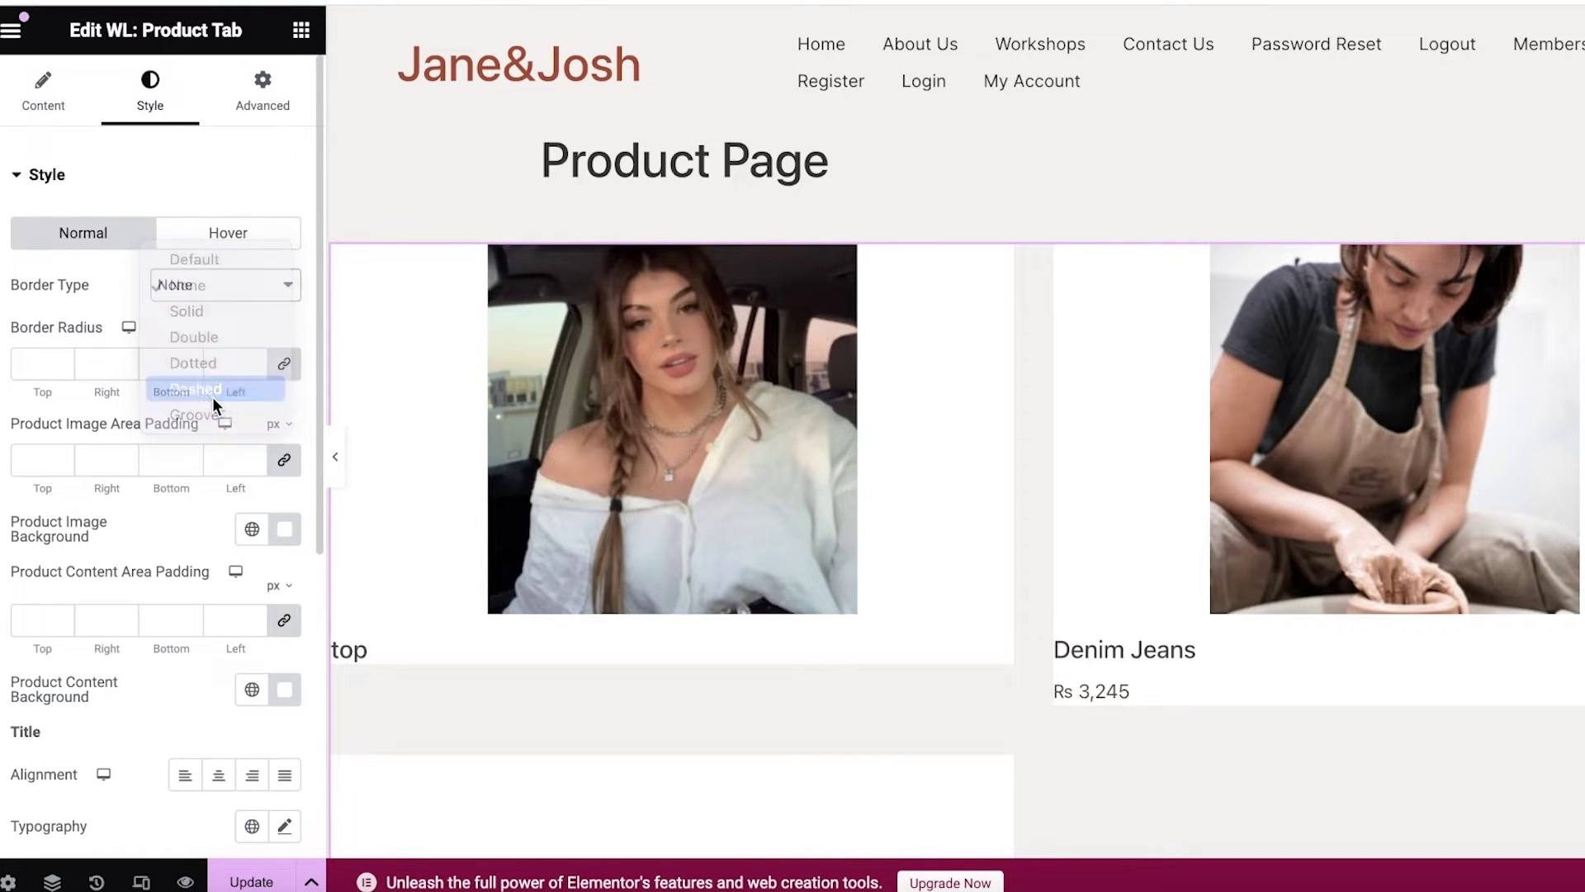
left_click(225, 288)
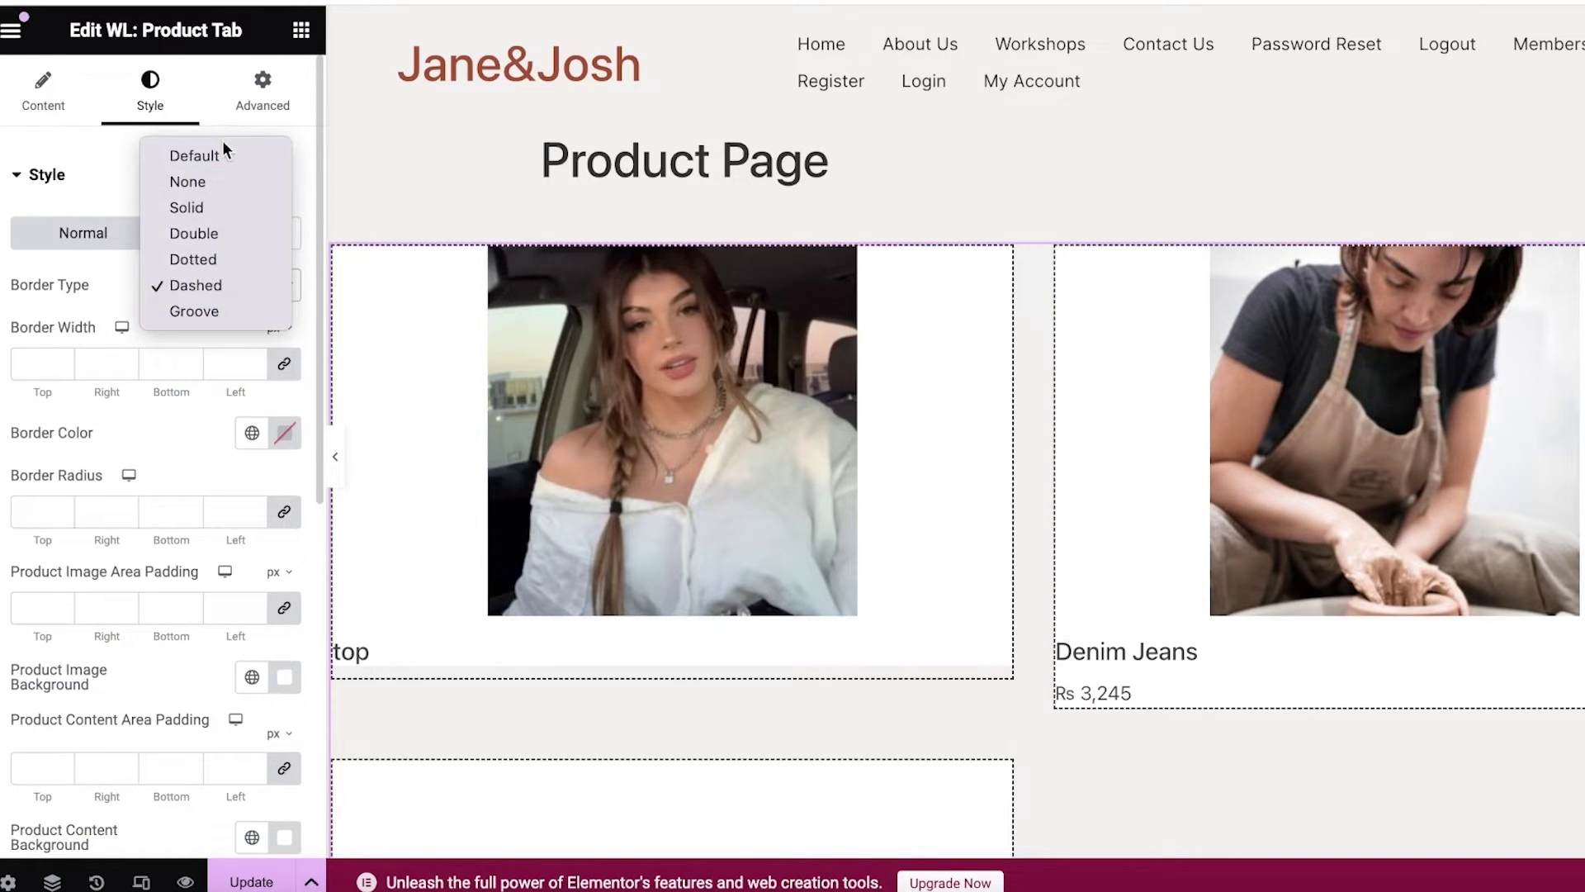
left_click(205, 182)
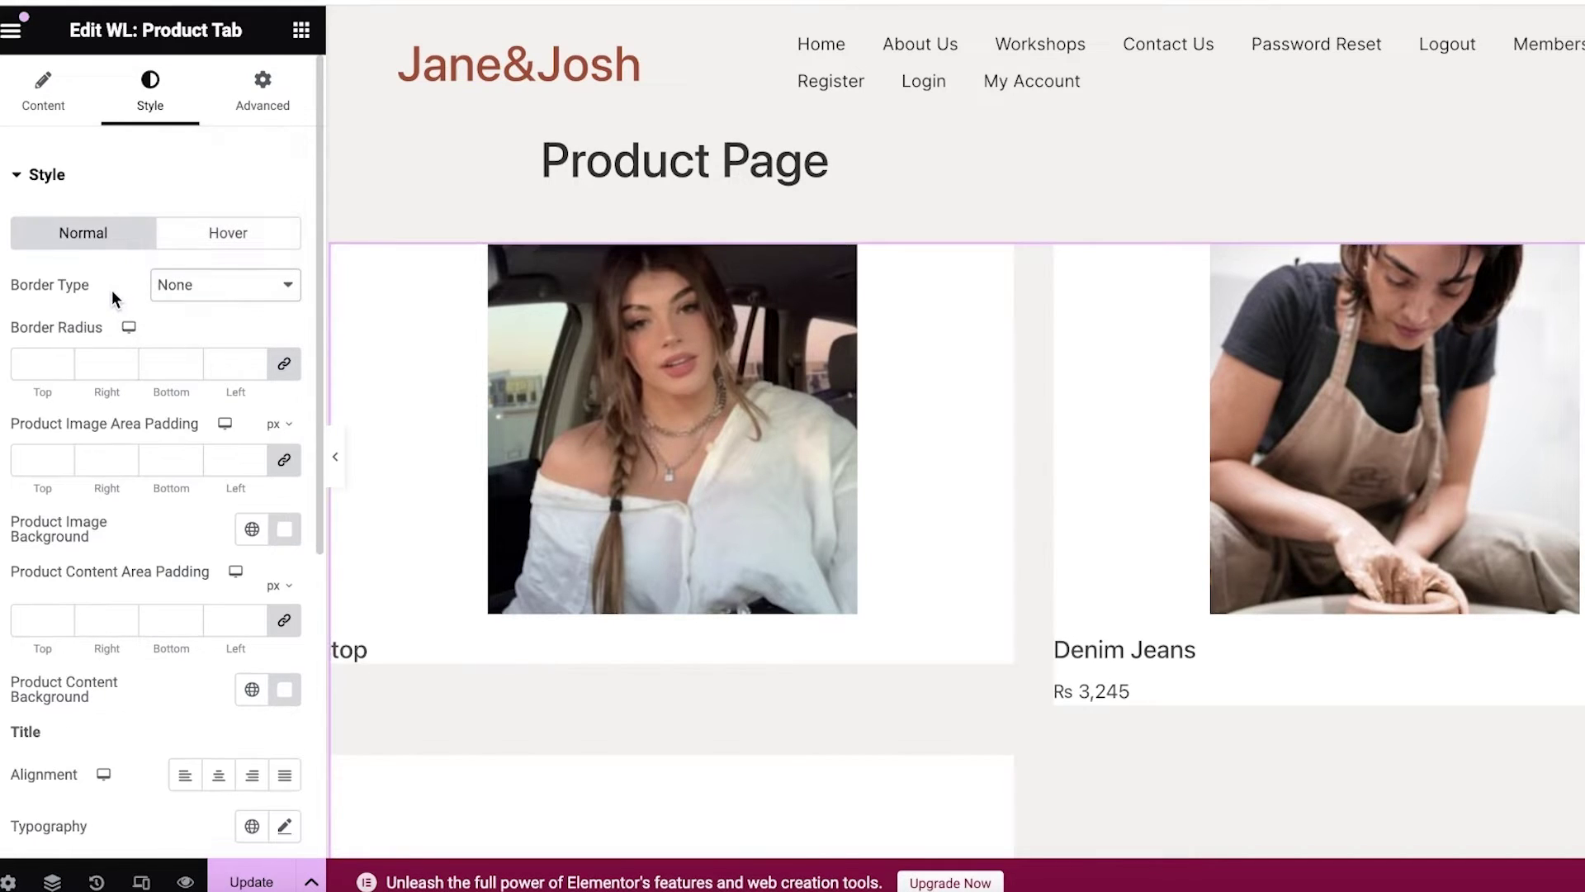
Compare the widget's Hover style settings with its Normal style settings.
left_click(237, 235)
left_click(95, 241)
left_click(221, 234)
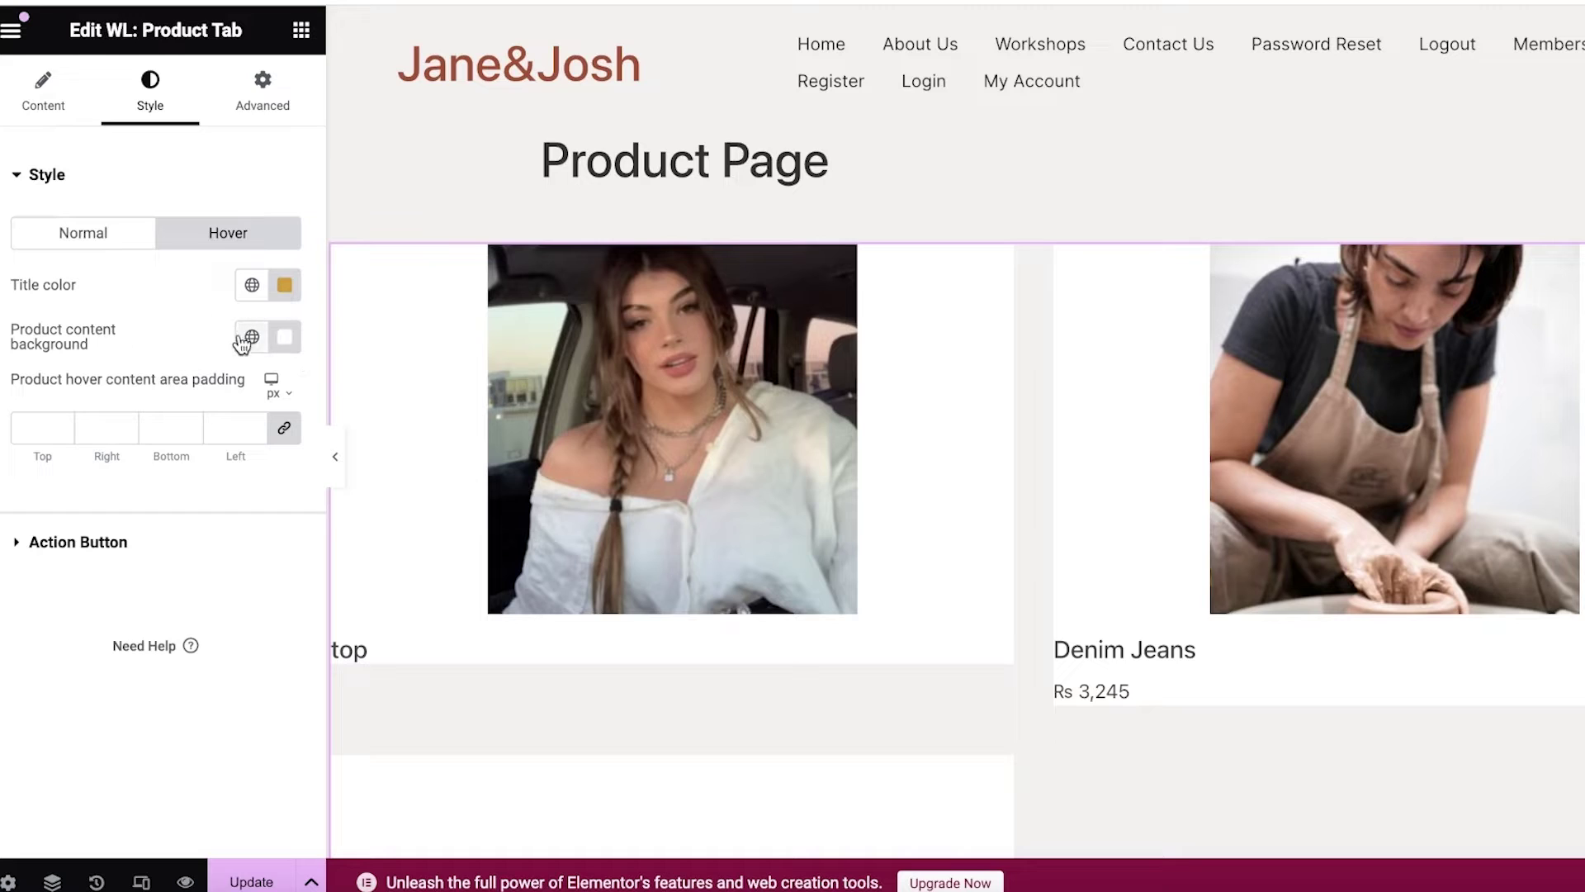
left_click(76, 238)
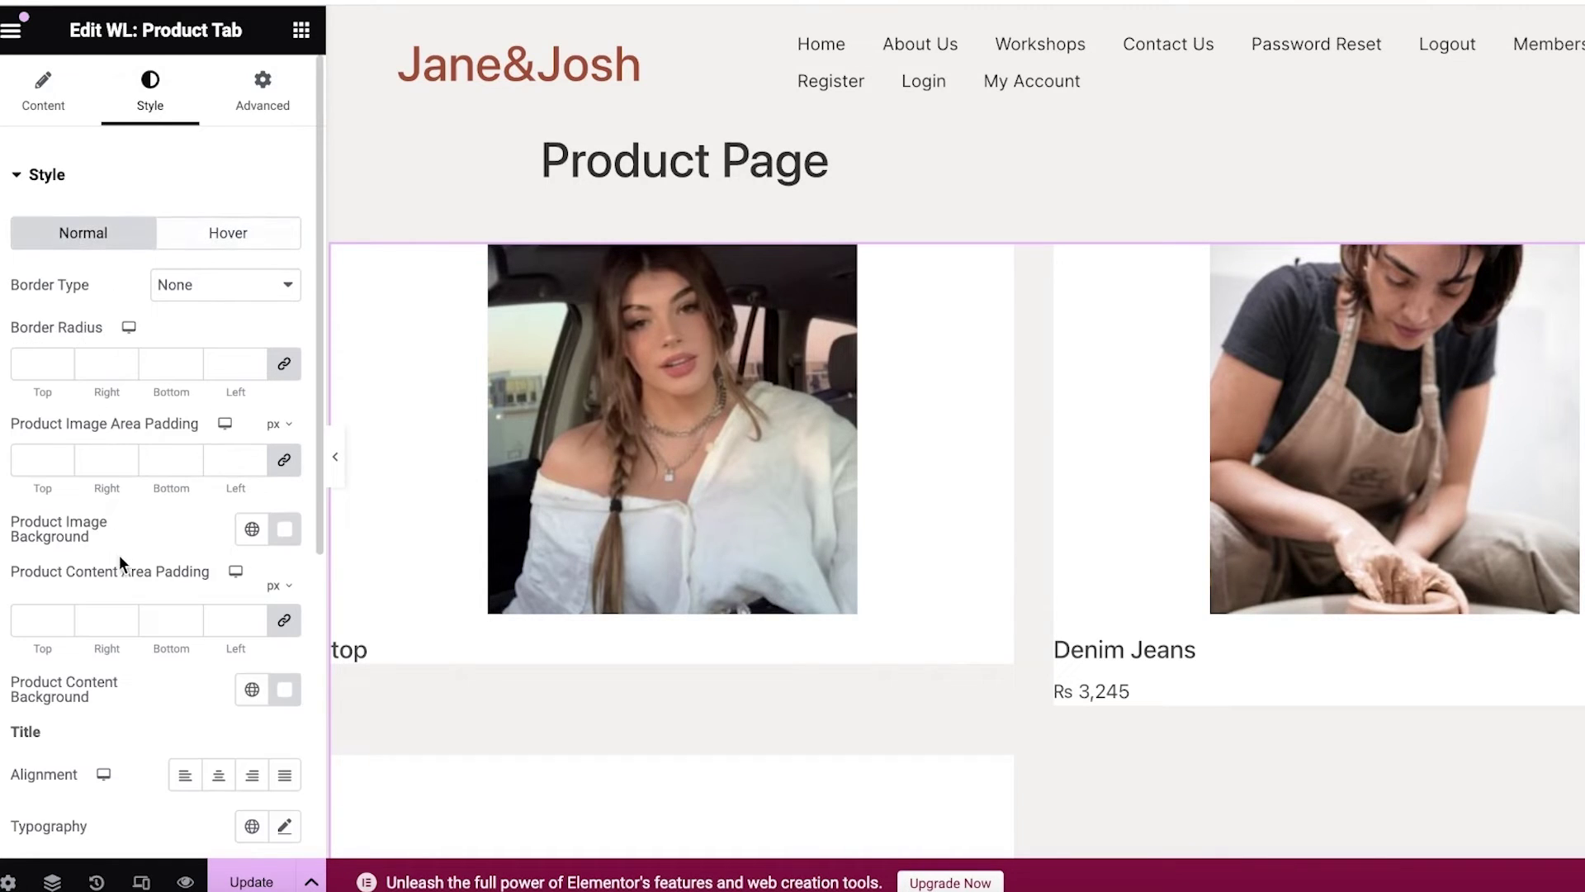
Make the Product Image Background of the Product Tab widget fully transparent.
left_click(284, 529)
left_click_drag(164, 436, 300, 434)
left_click(160, 553)
left_click(161, 550)
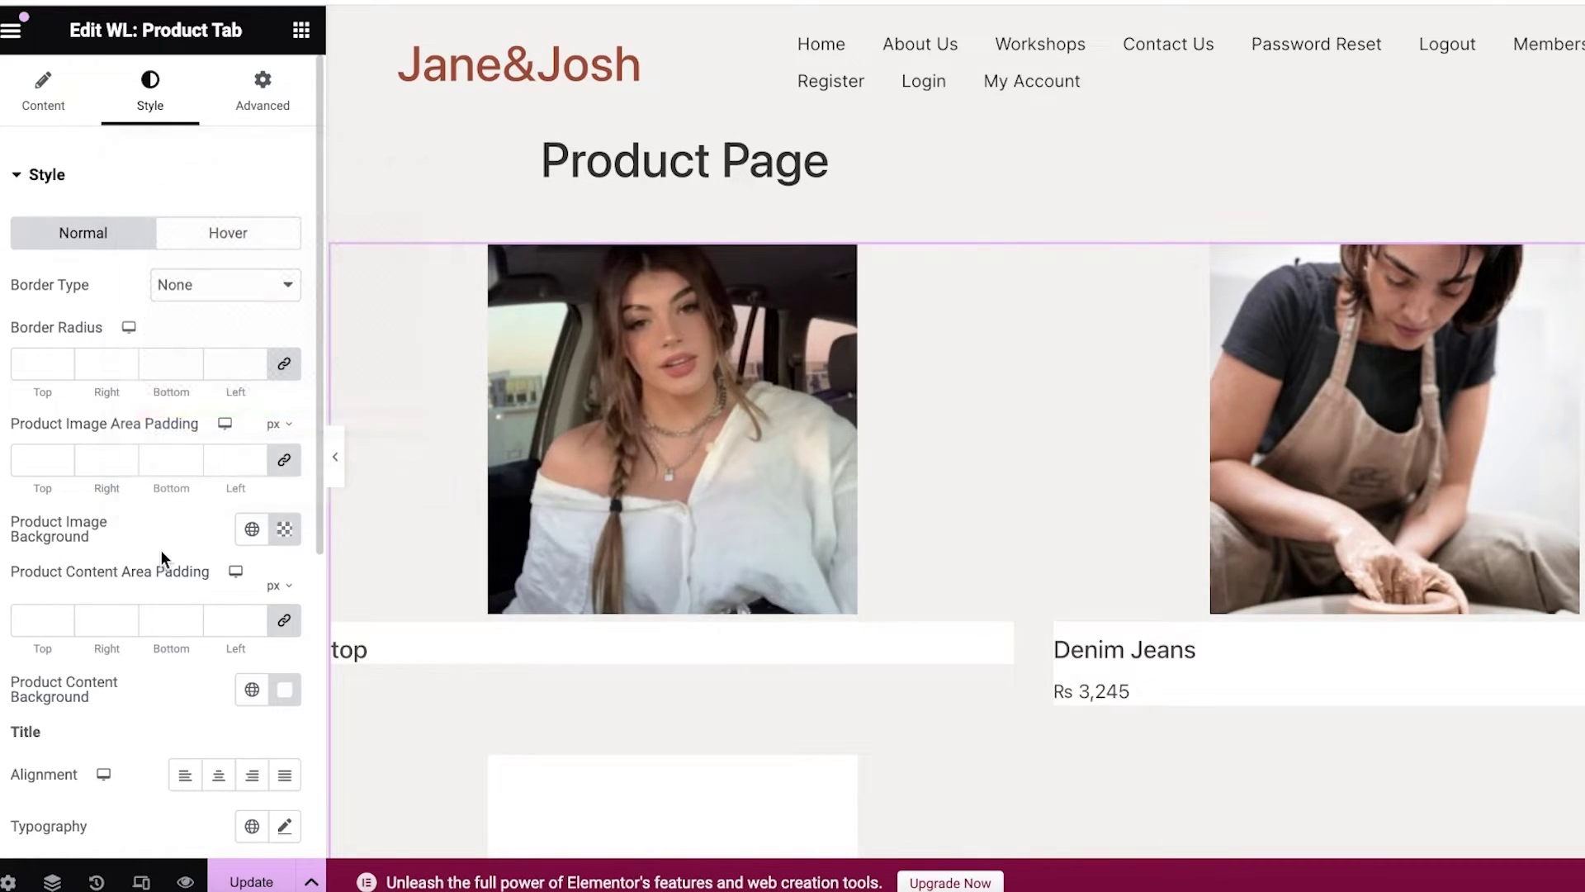
Make the Product Content Background behind the product titles and prices fully transparent.
scroll(161, 558, "down", 1)
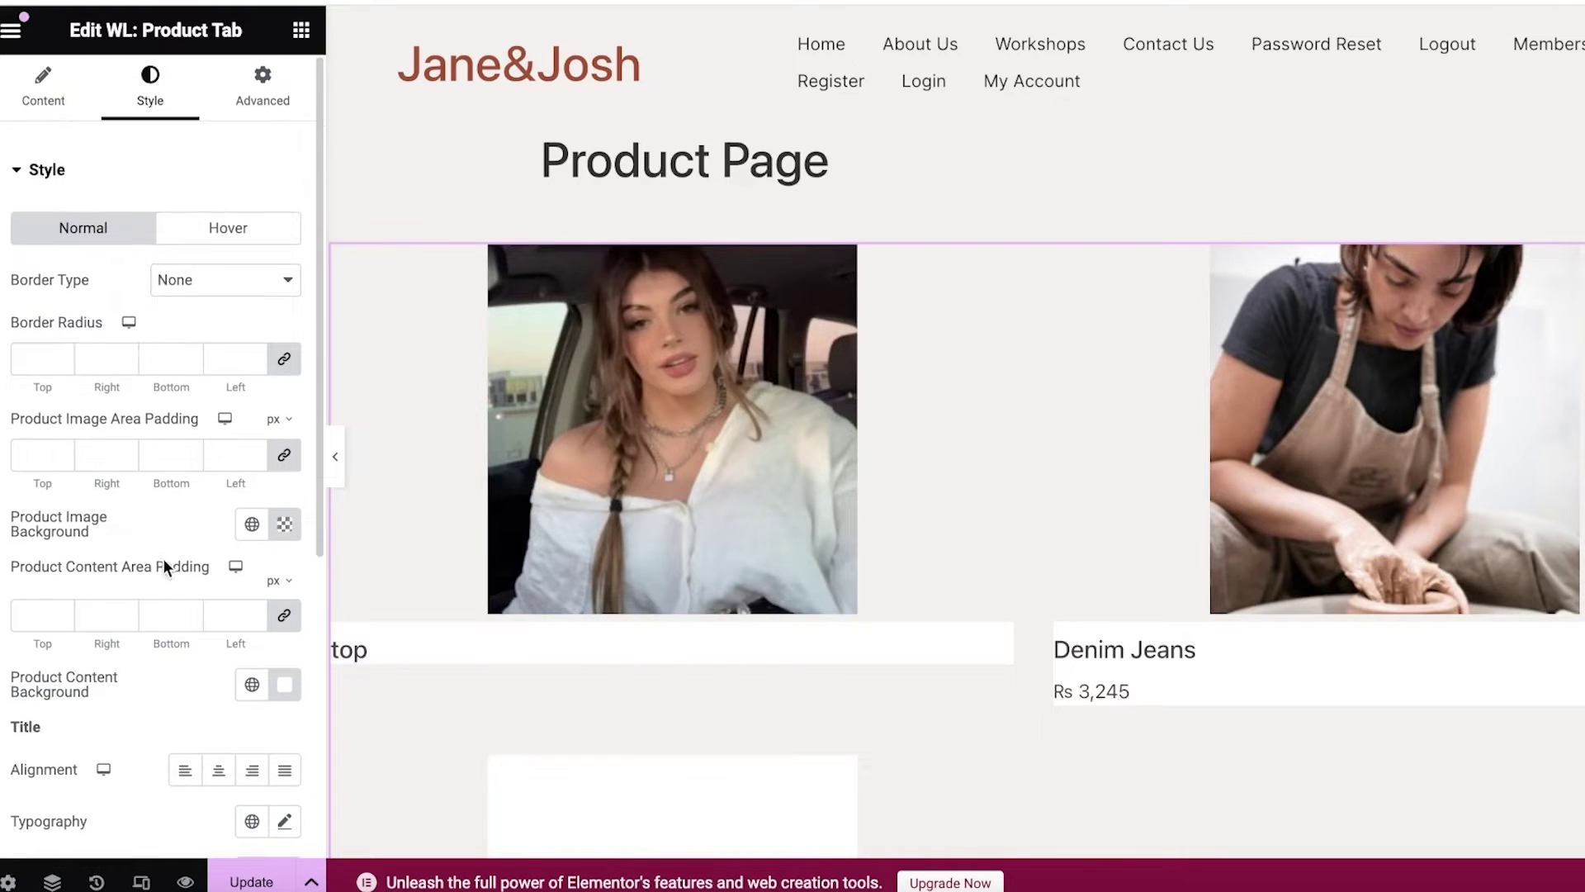
left_click(284, 668)
left_click_drag(210, 569, 37, 567)
left_click(135, 716)
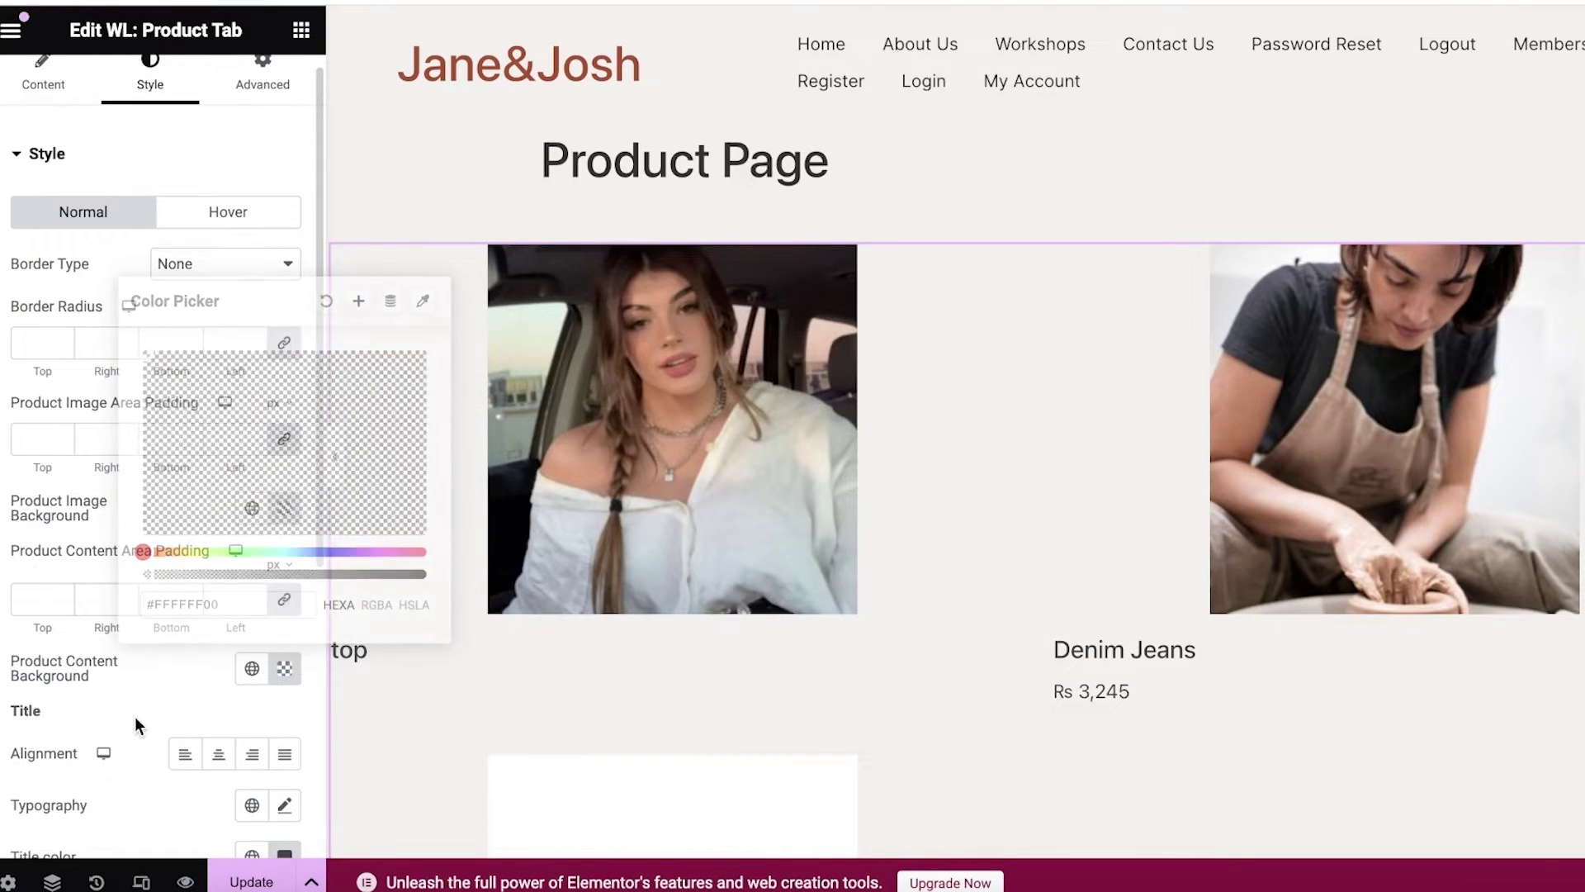
Try the right and justified alignments for the product titles and set the title alignment to Center.
scroll(167, 652, "down", 2)
left_click(215, 583)
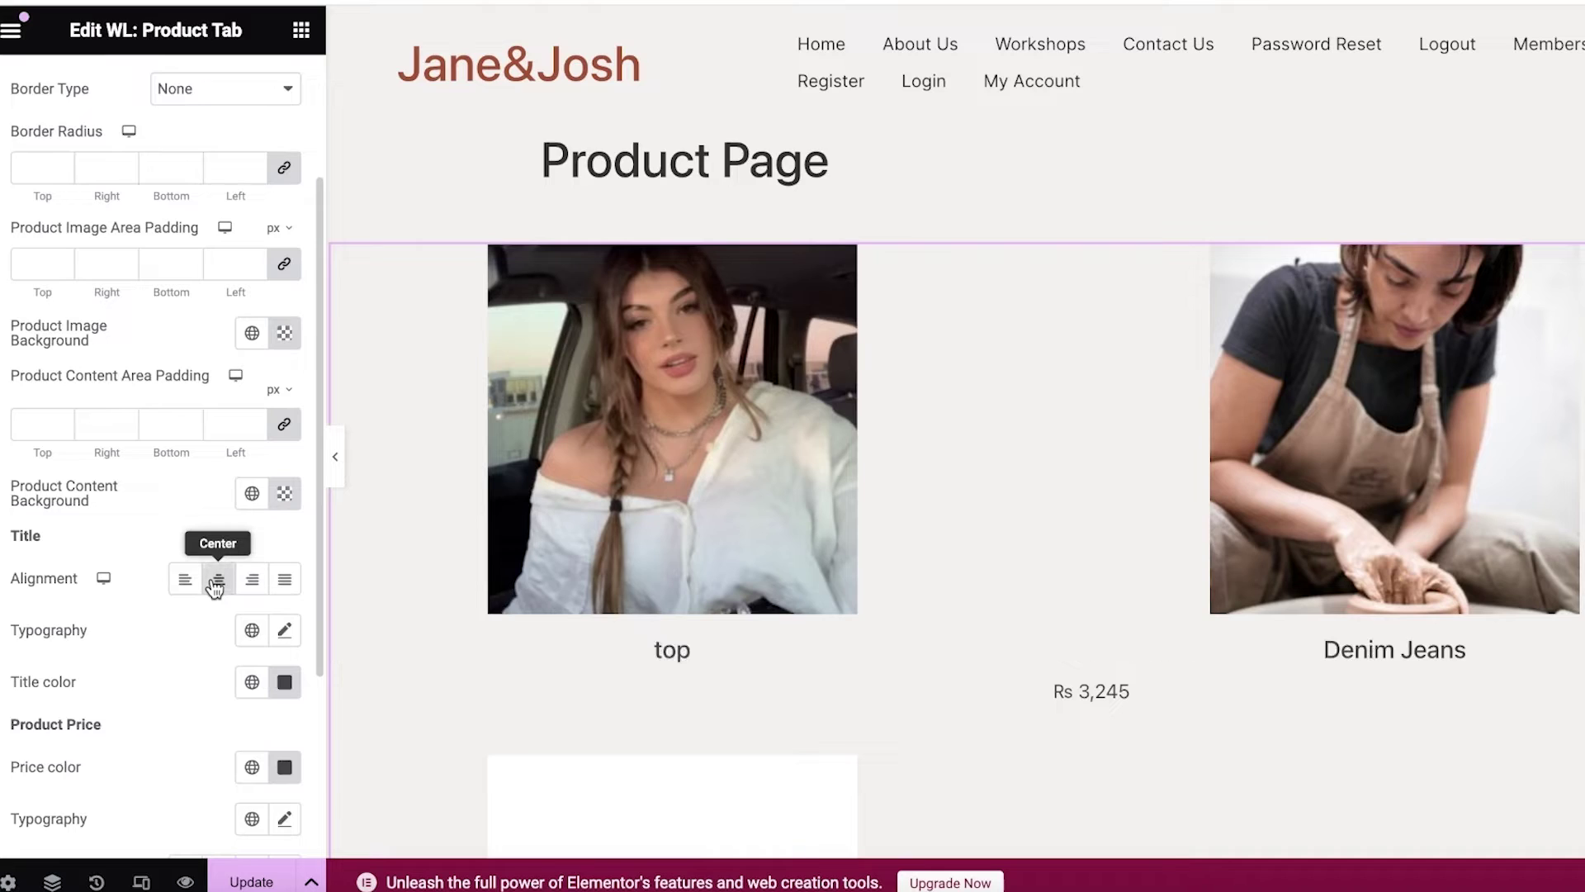
left_click(250, 583)
left_click(284, 585)
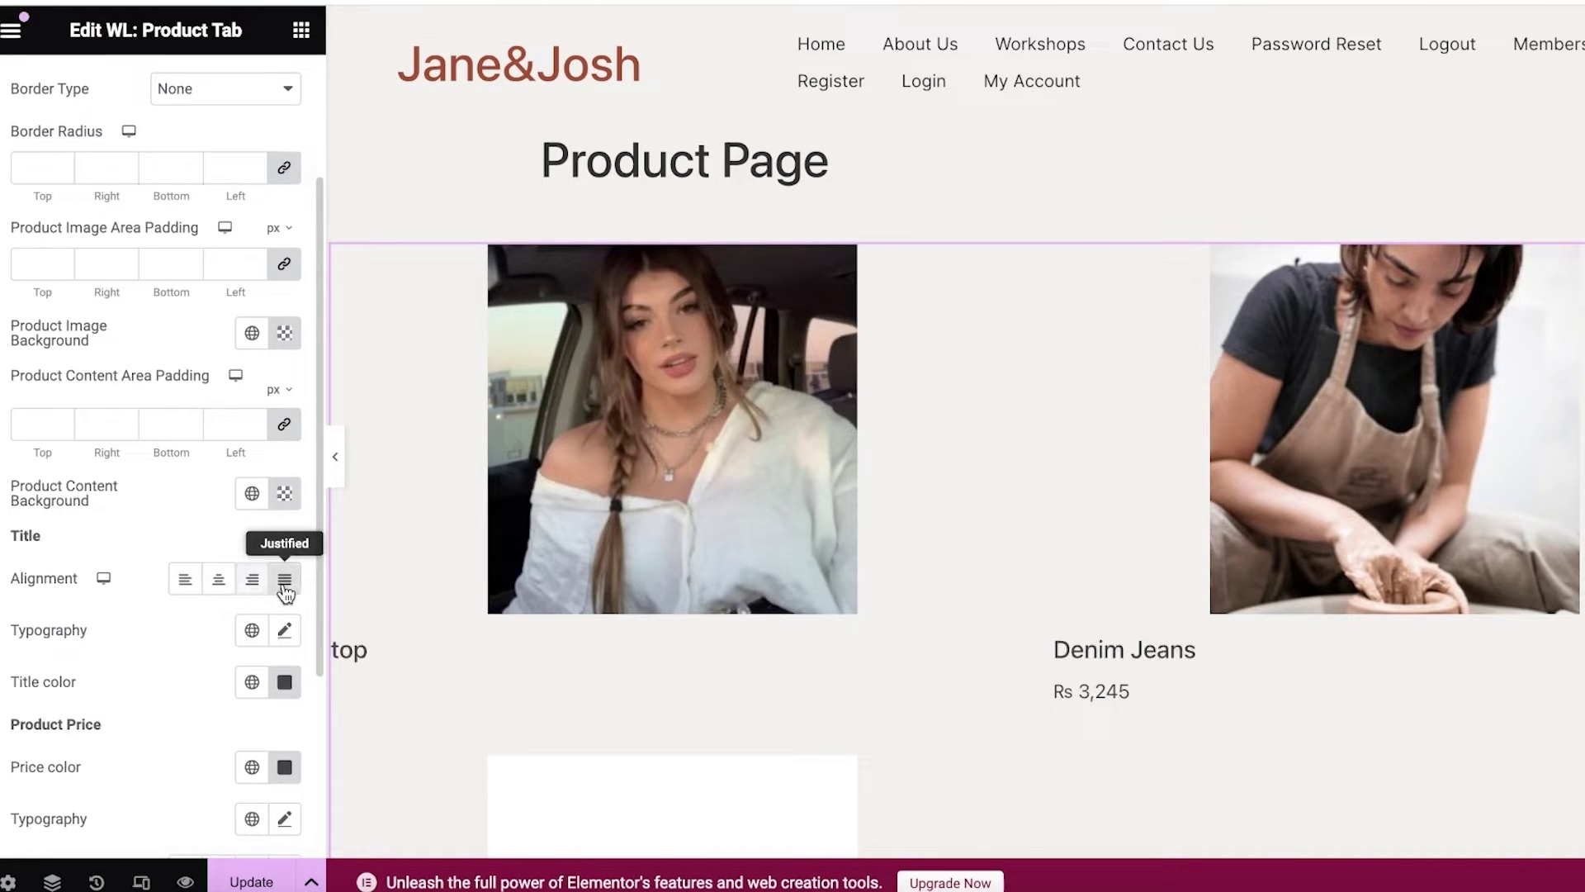
left_click(220, 583)
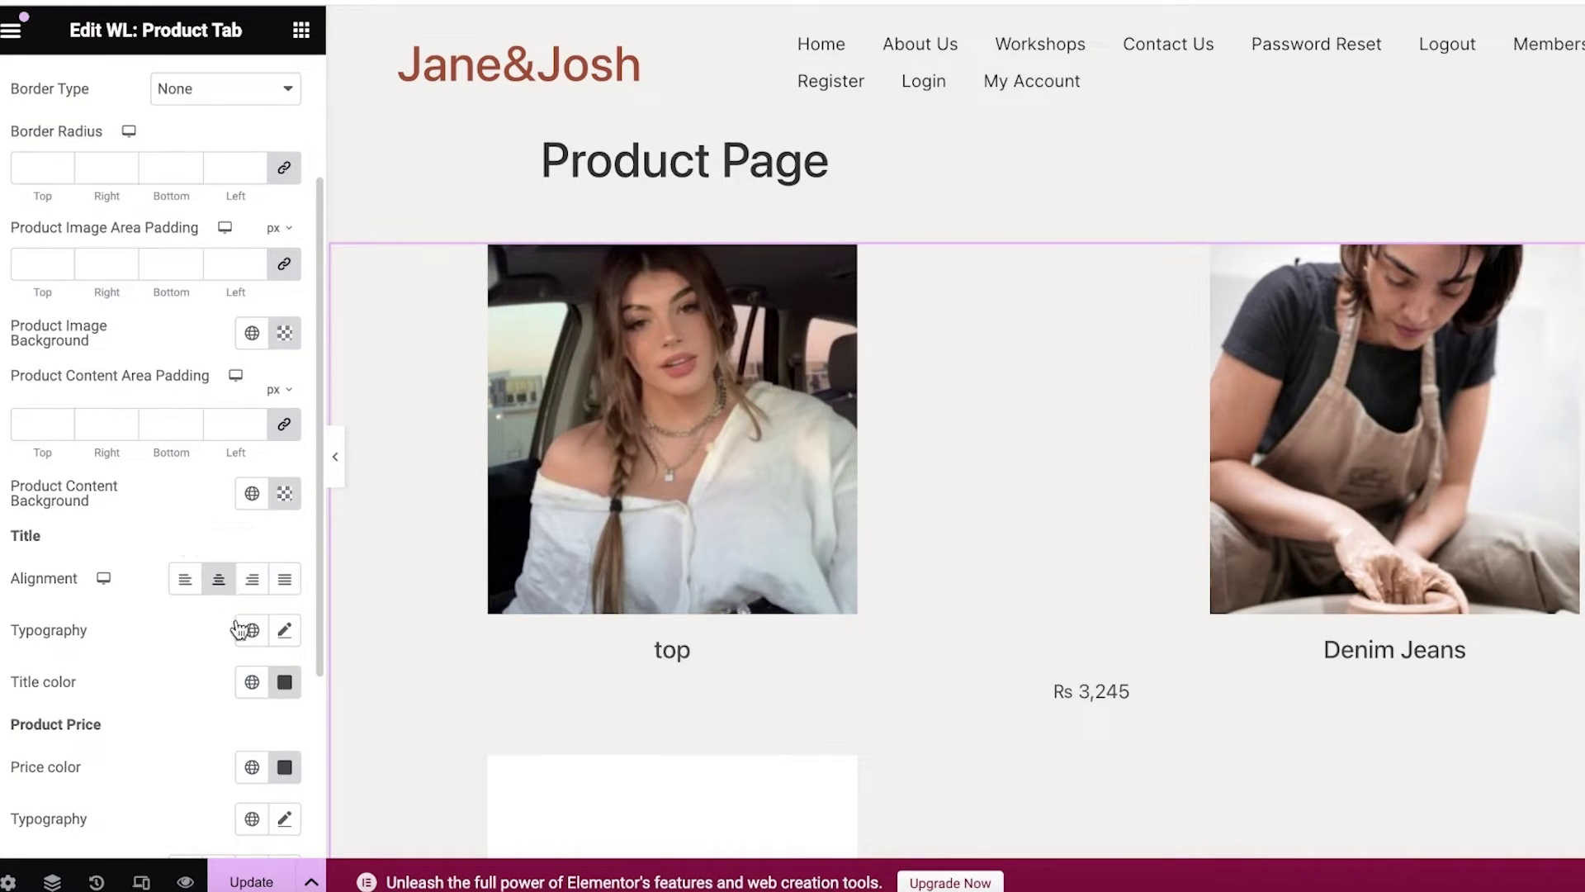
Look through the remaining title and price style settings and open the Action Button style settings.
scroll(203, 642, "down", 2)
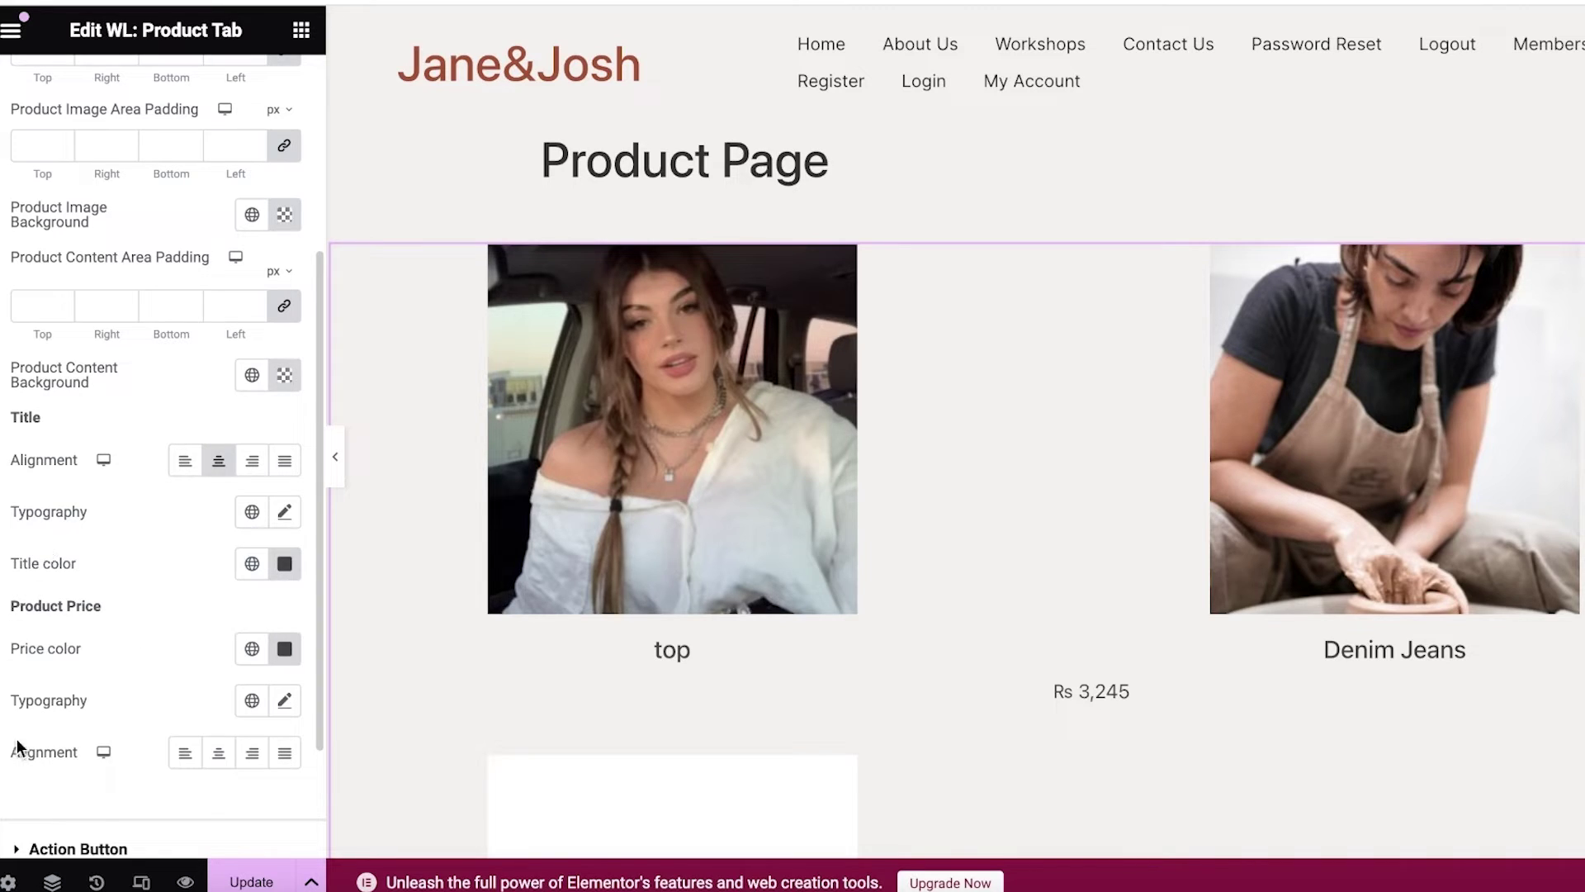
scroll(46, 397, "up", 4)
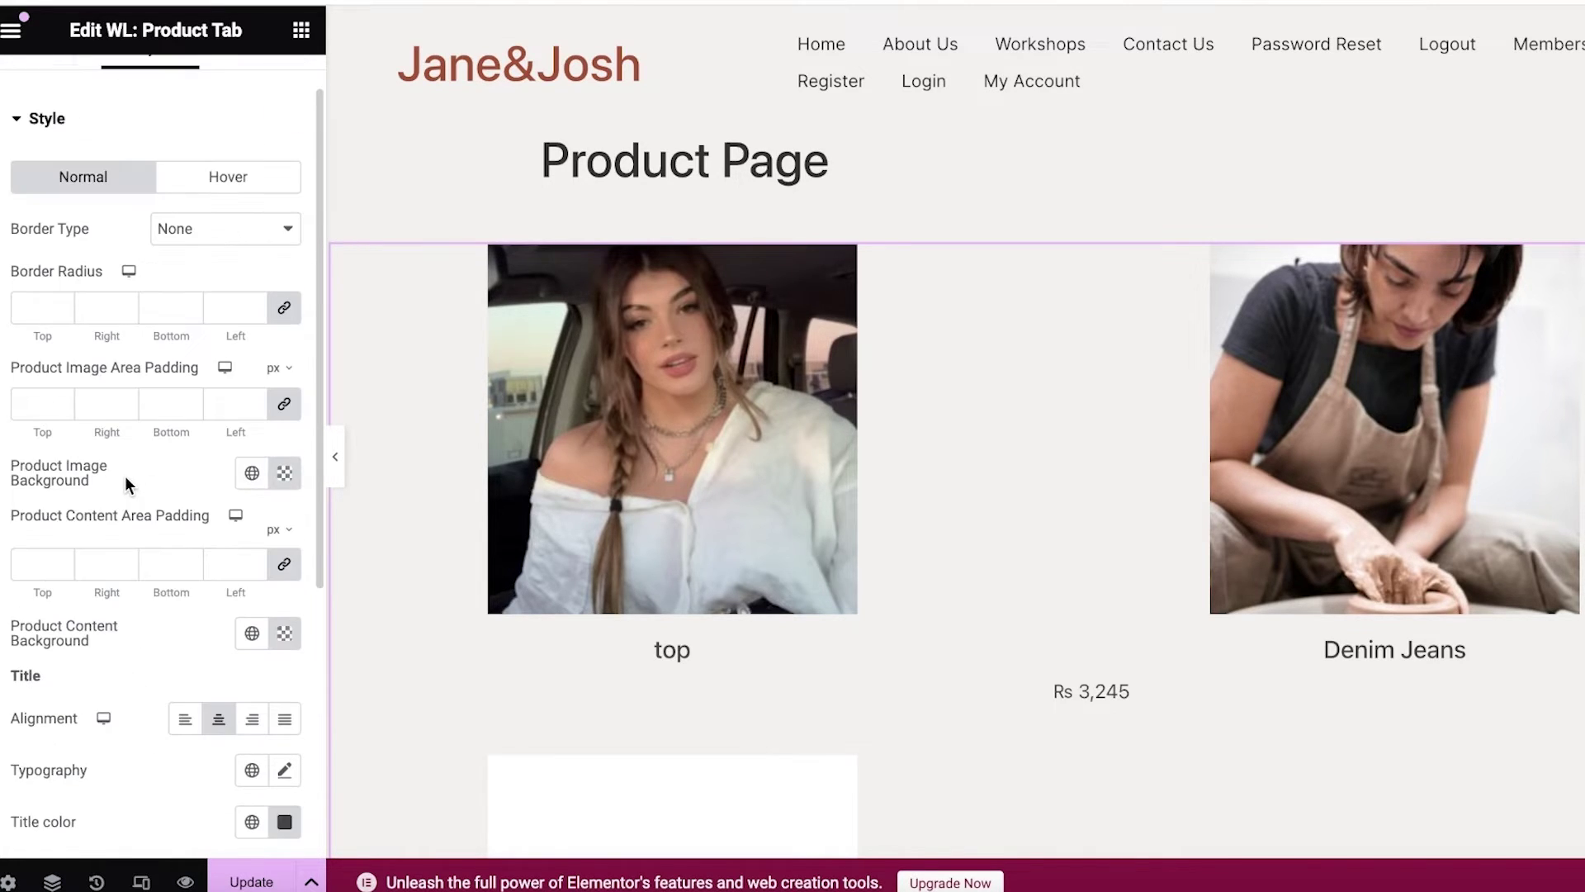
scroll(182, 345, "down", 7)
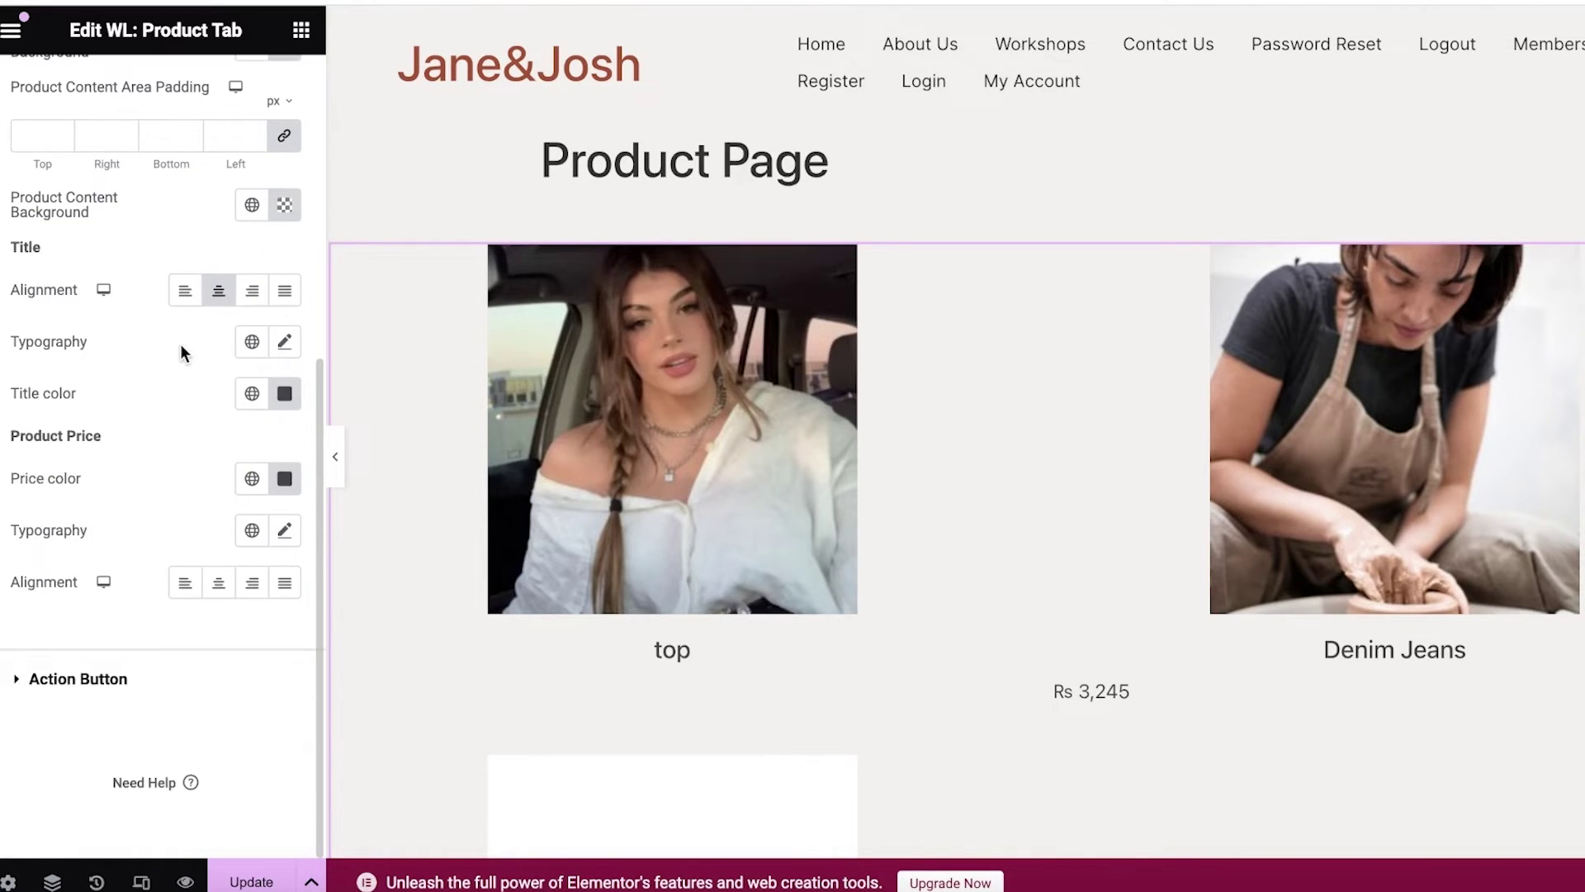
left_click(67, 685)
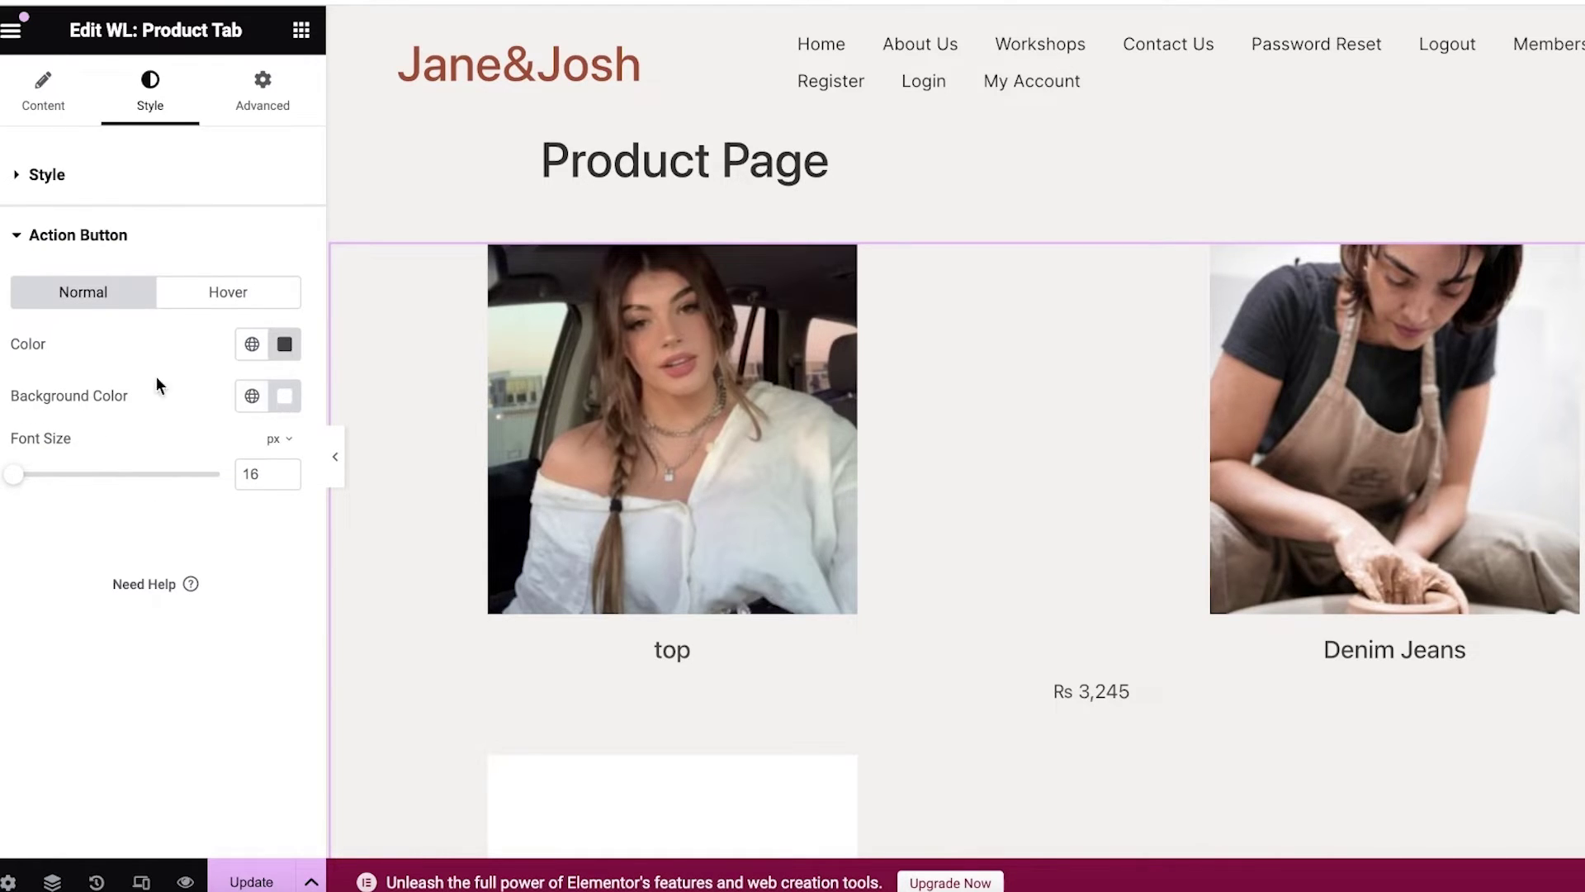
Set the Product Tab widget's margin to 68 px on all four sides and center its Align Self.
scroll(622, 651, "down", 8)
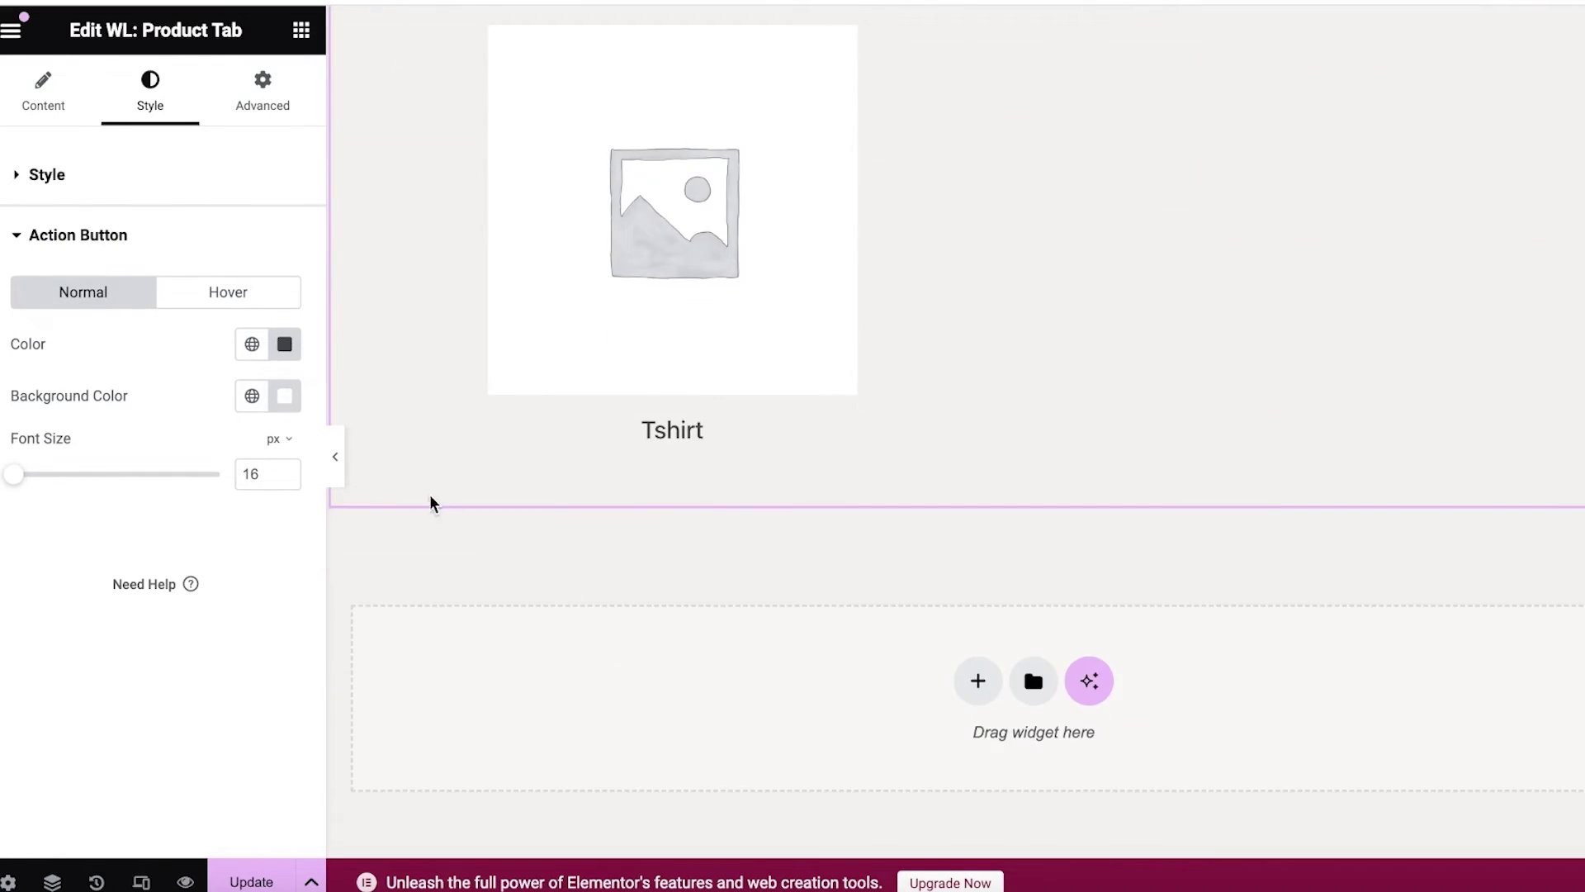
left_click(262, 92)
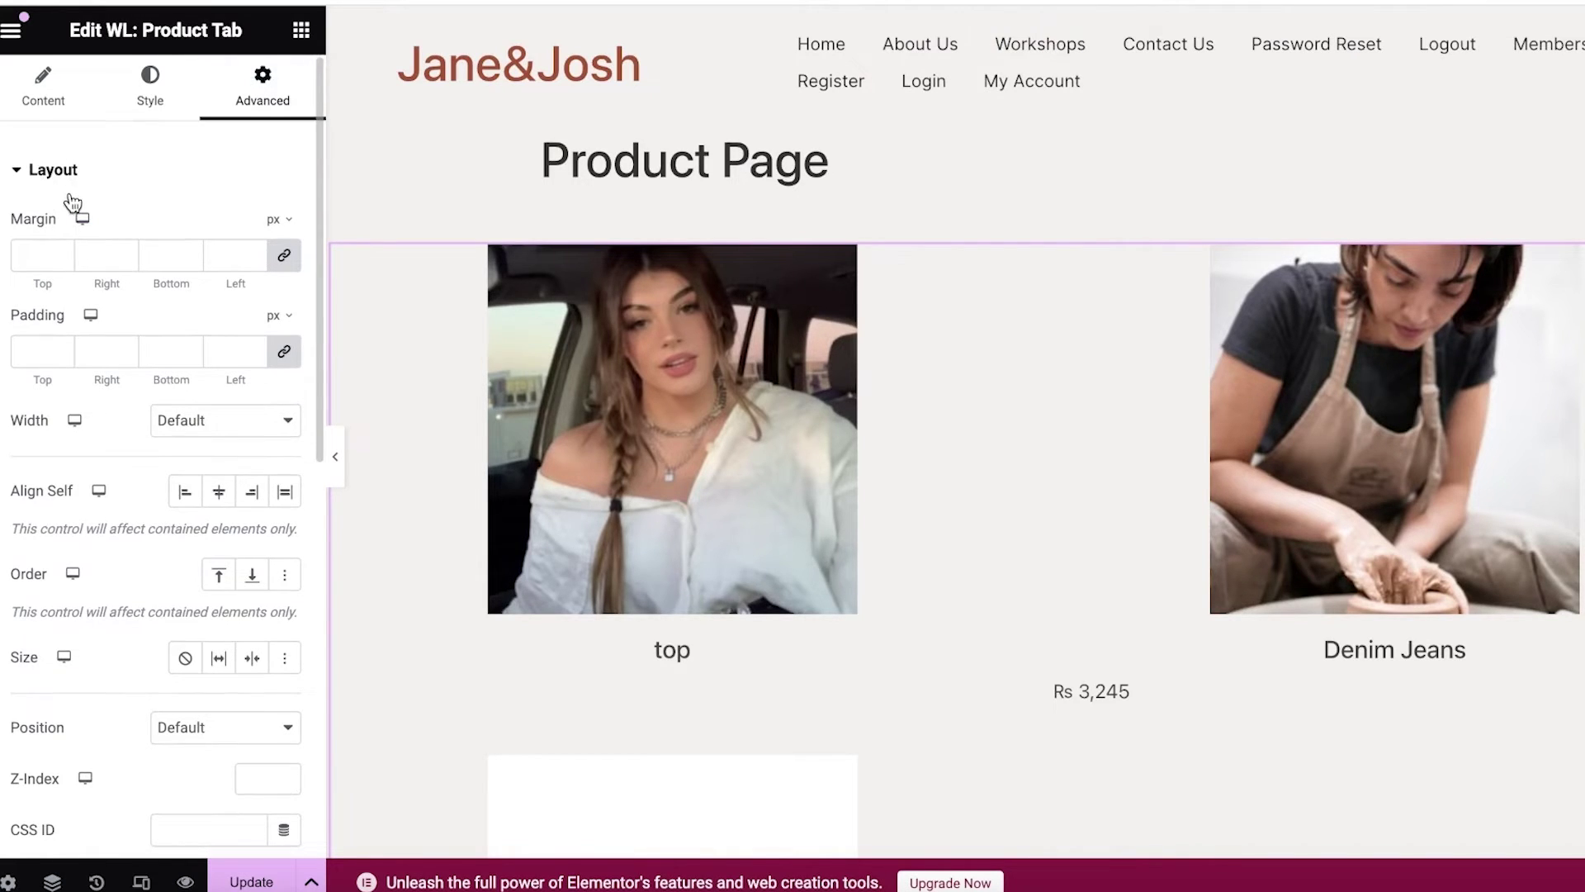
left_click(58, 265)
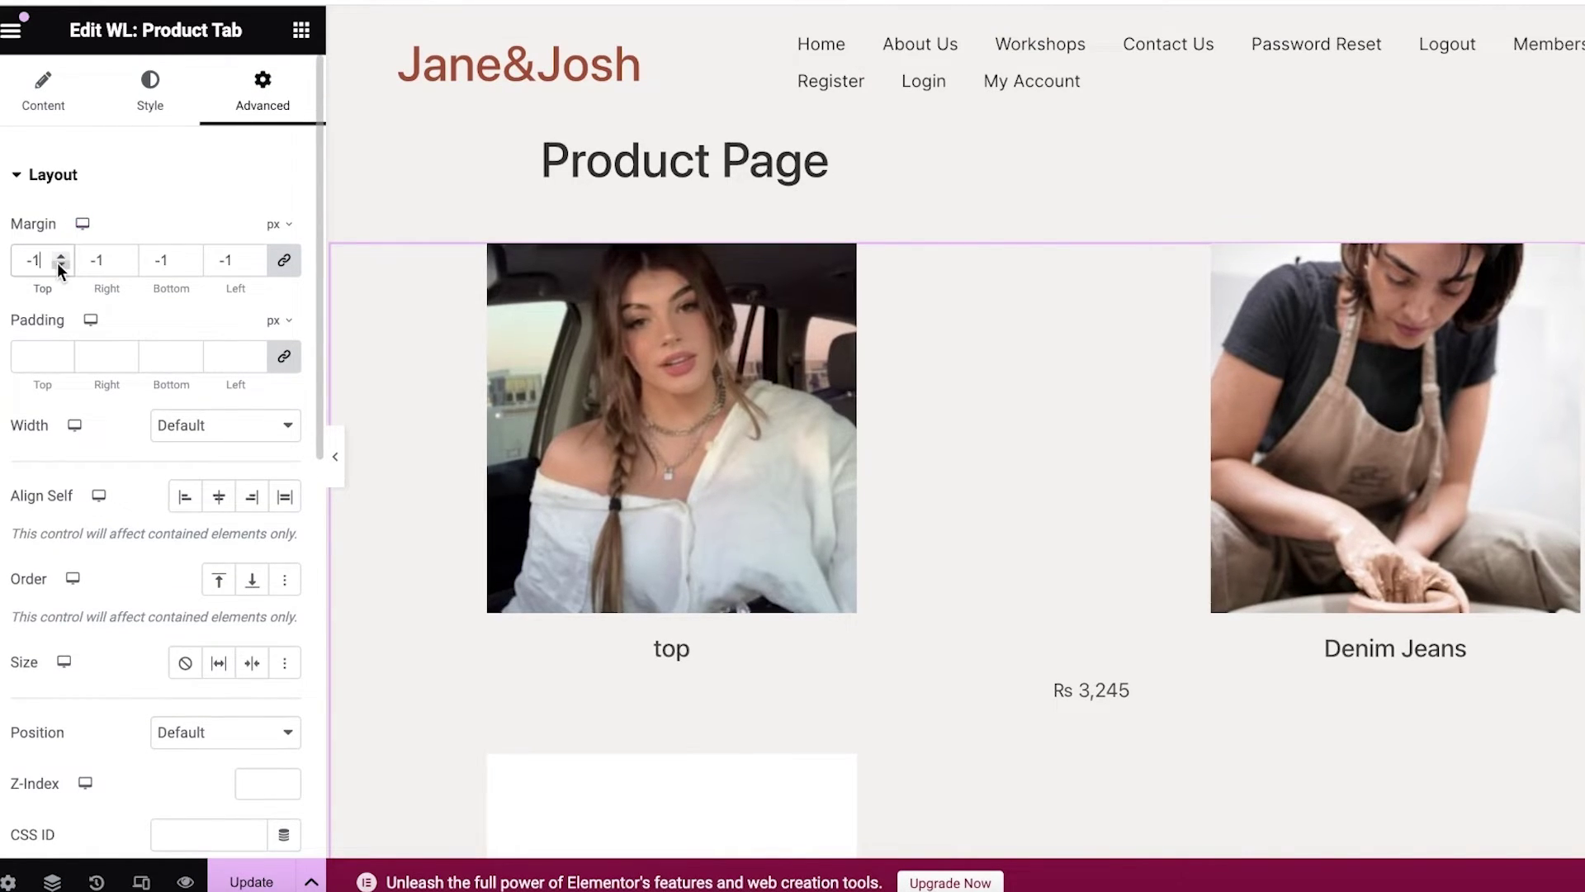
left_click(58, 266)
left_click(57, 266)
left_click(58, 266)
left_click_drag(55, 254, 55, 254)
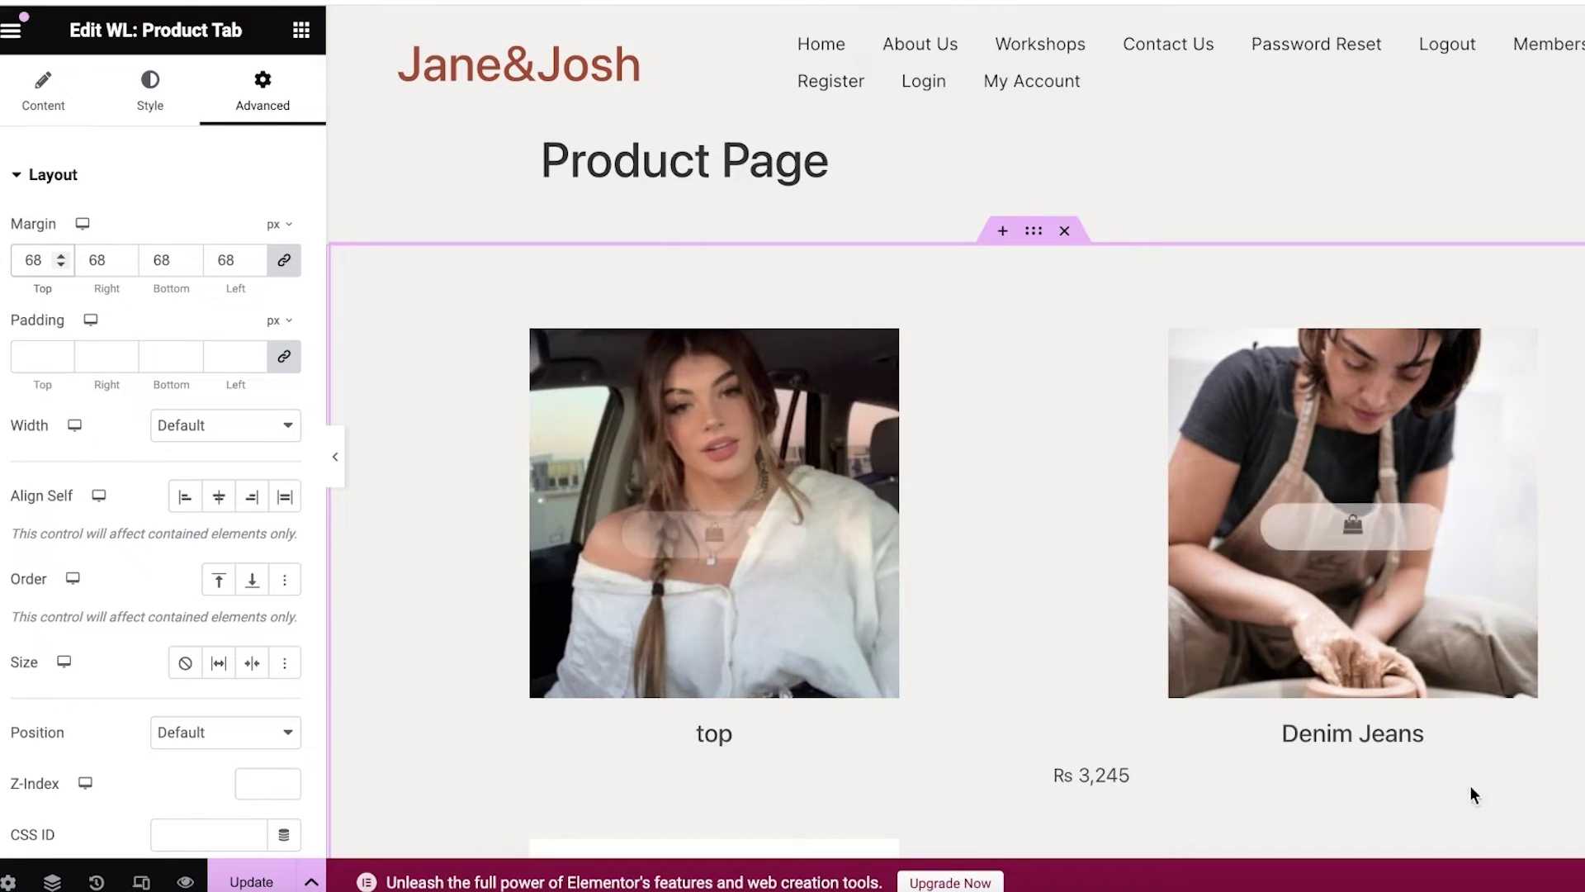
scroll(47, 535, "down", 2)
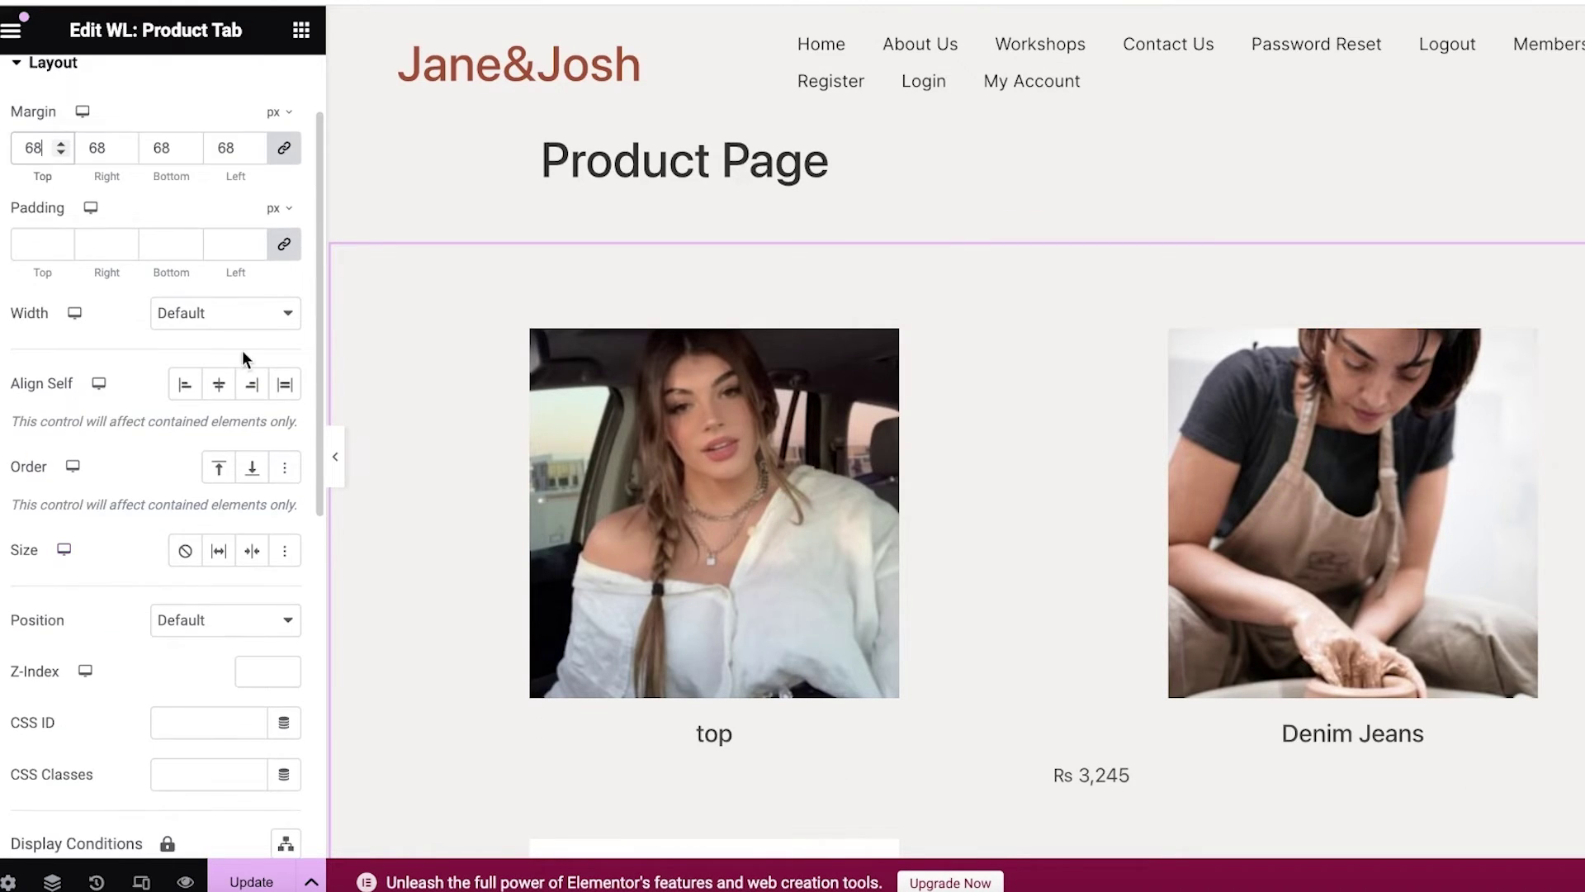
left_click(218, 385)
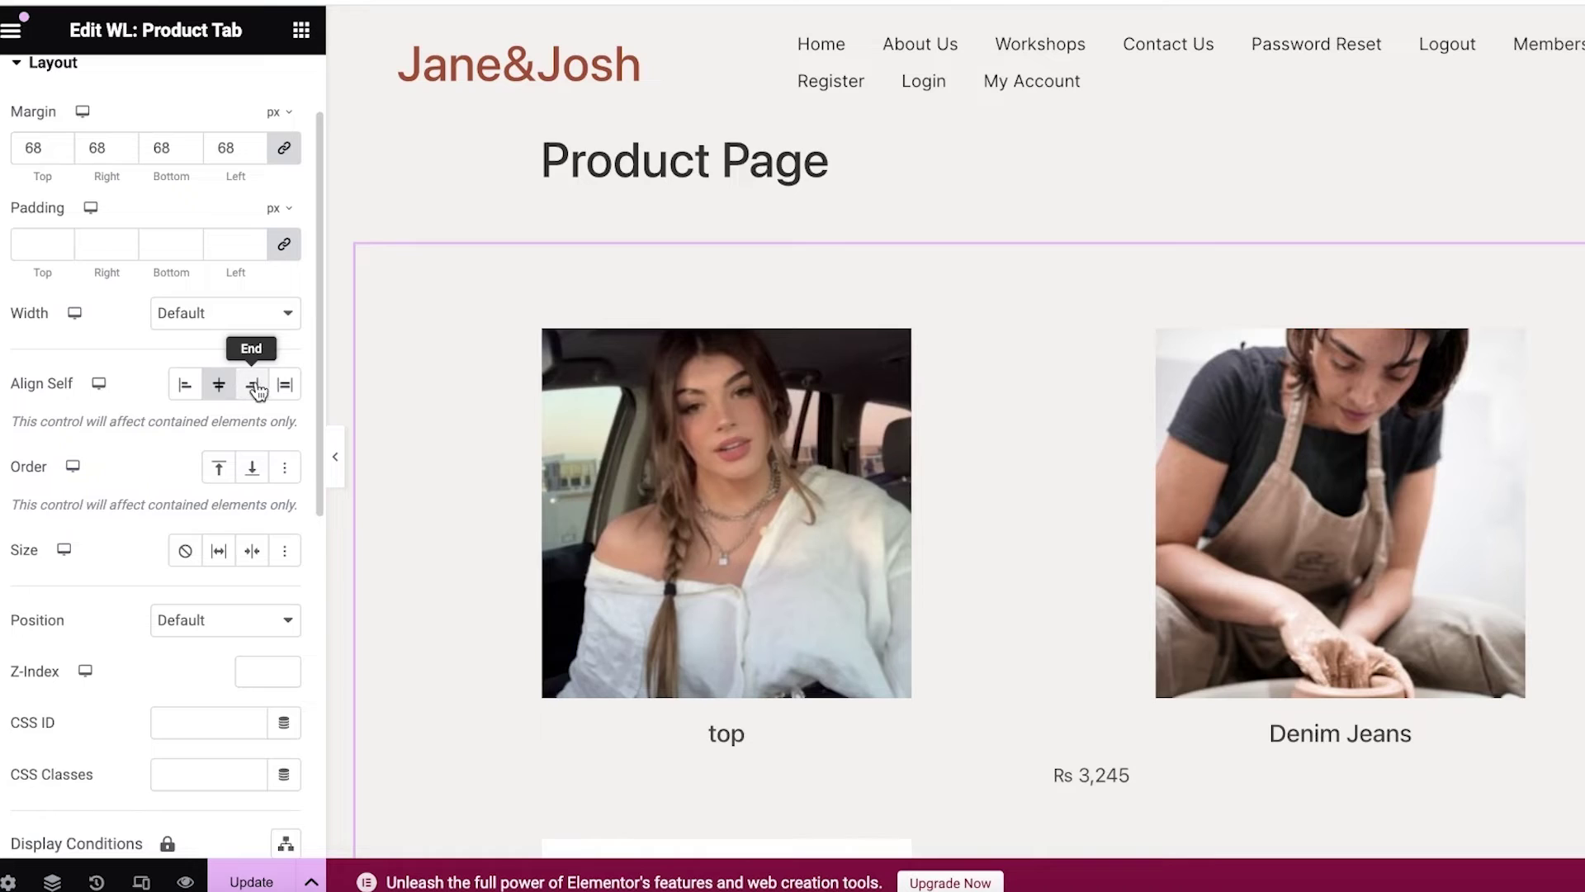
Try the Full Width (100%), Custom and Inline (auto) widths for the widget and return its width to Default.
scroll(177, 389, "up", 1)
left_click(206, 342)
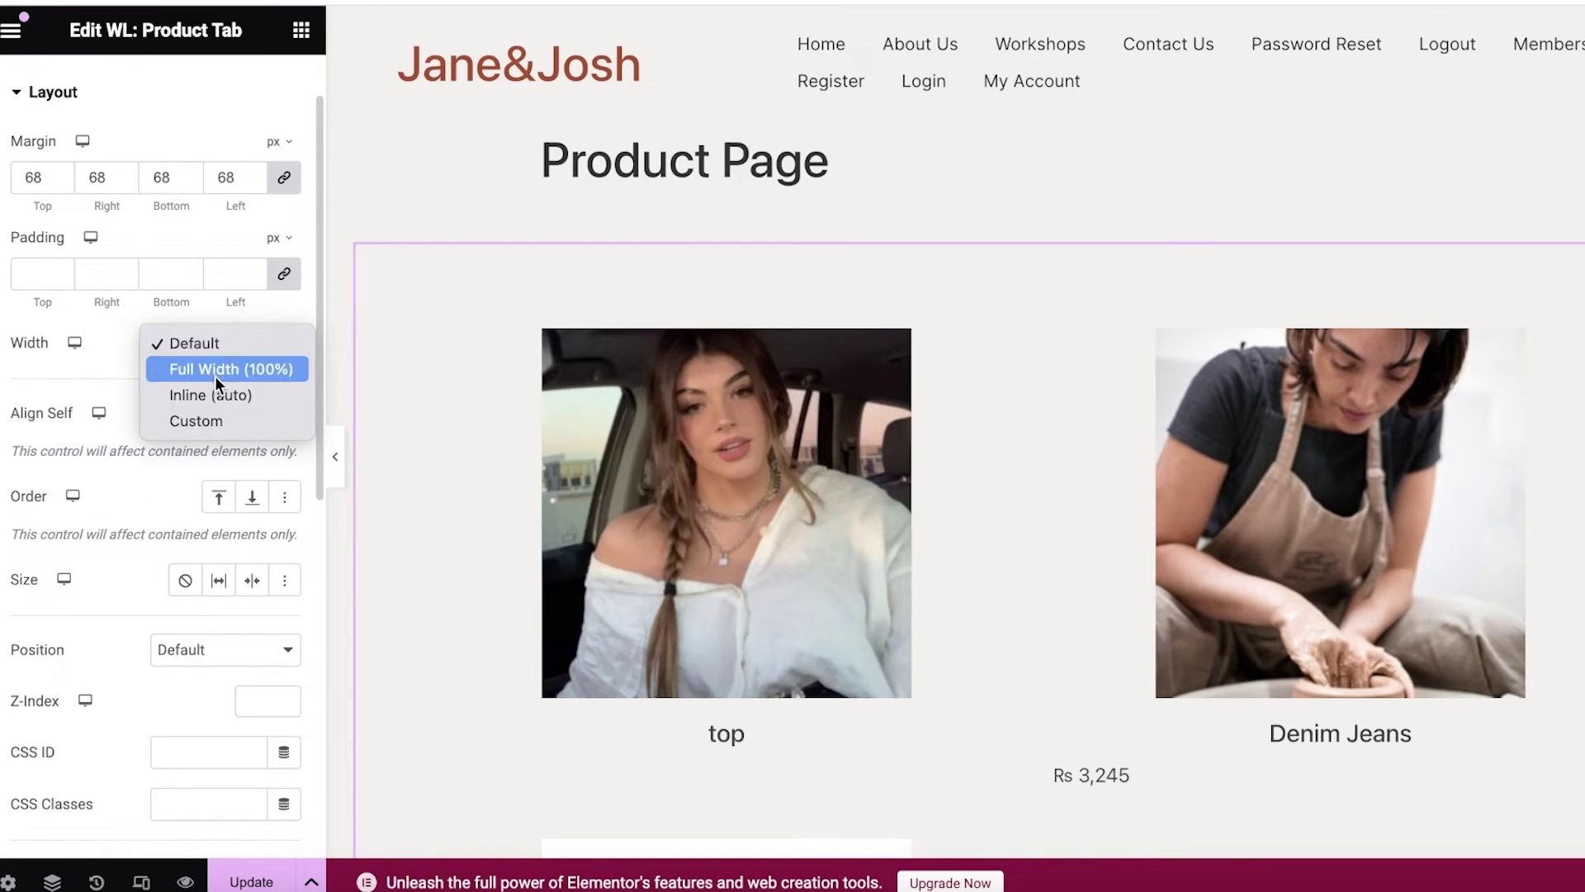
left_click(215, 369)
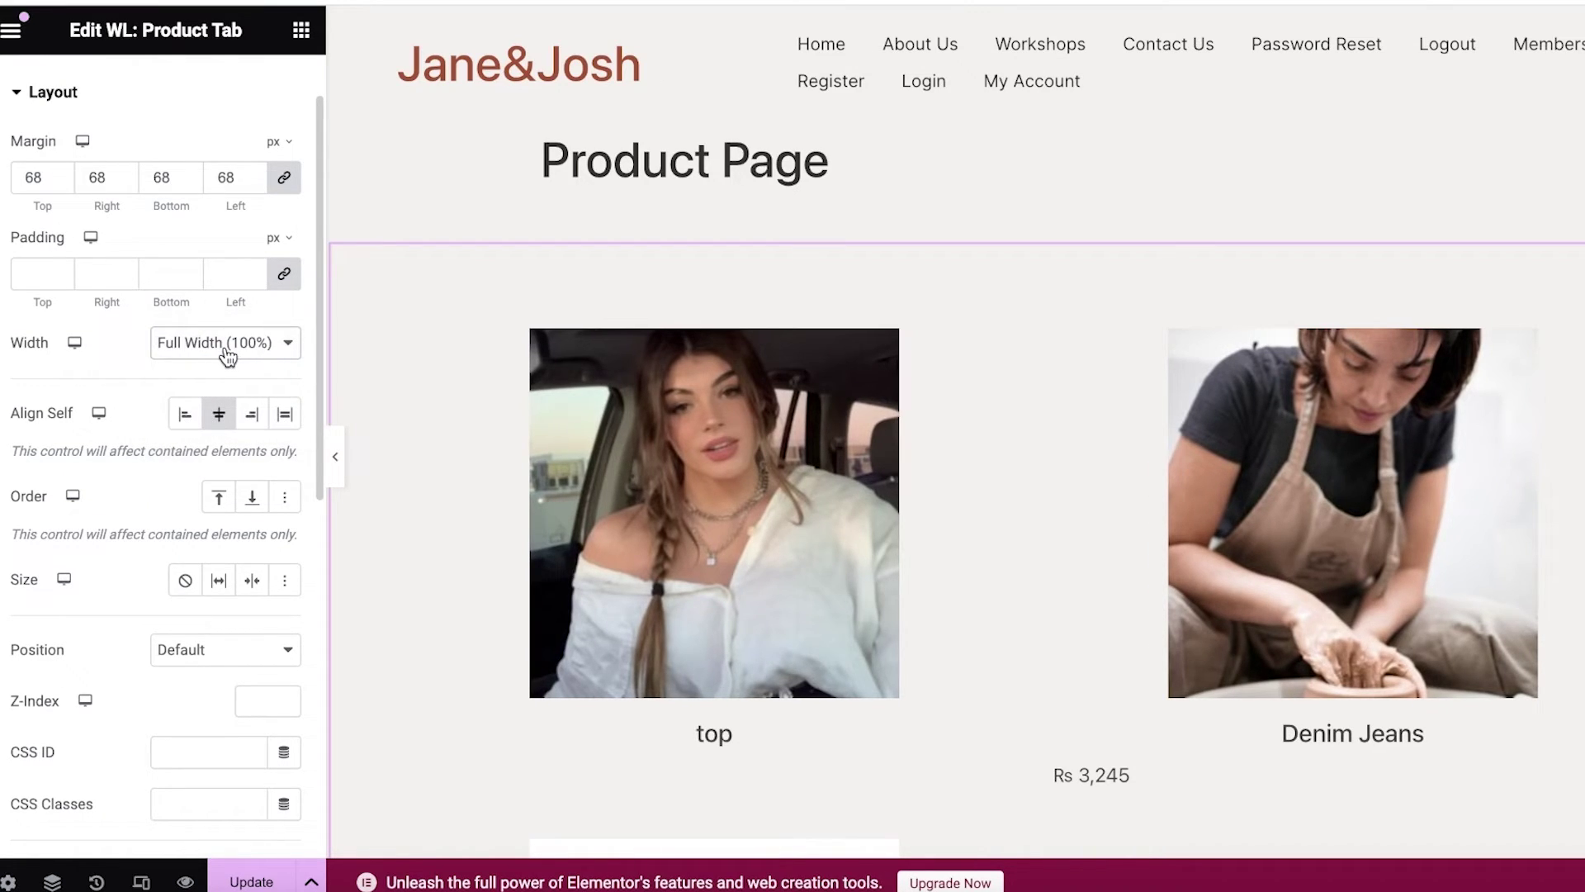
left_click(225, 345)
left_click(207, 394)
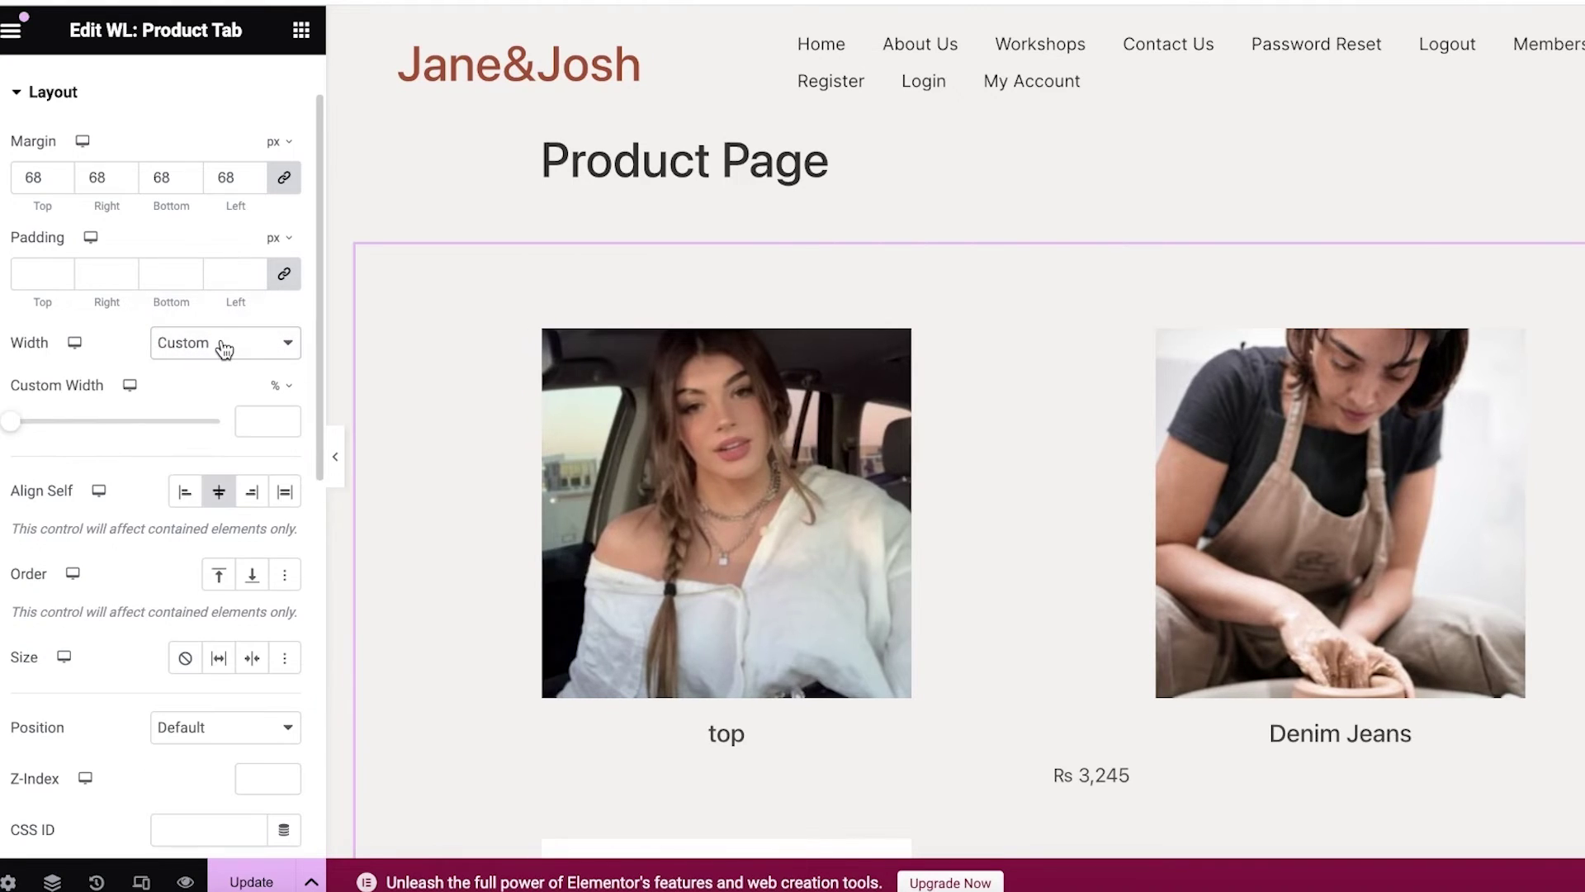
left_click(224, 346)
left_click(216, 315)
left_click(218, 345)
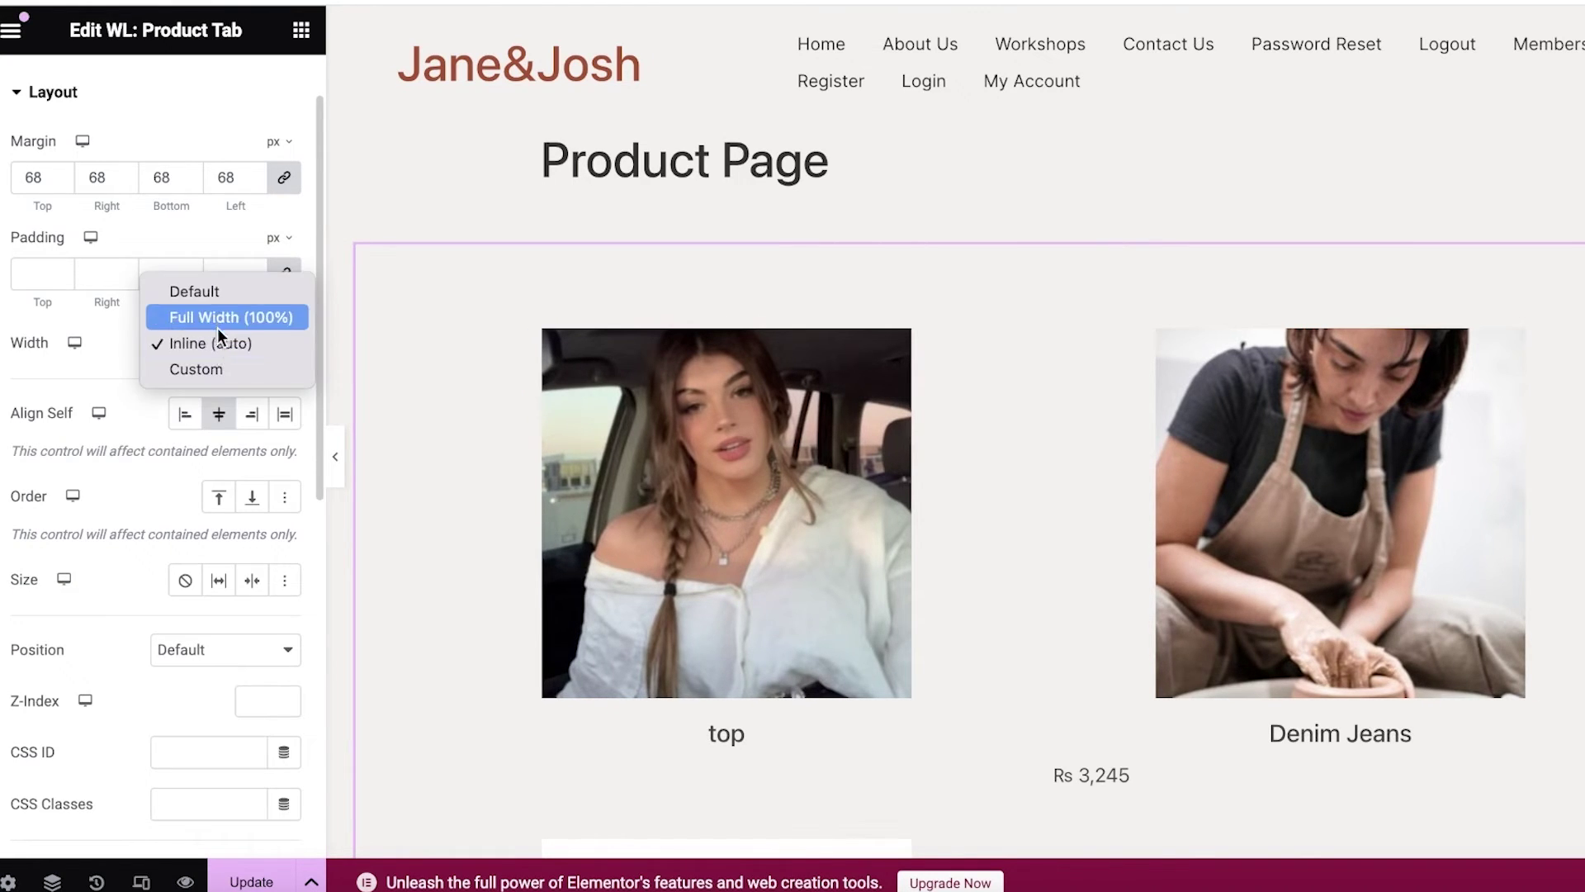
left_click(219, 318)
left_click(225, 343)
left_click(233, 315)
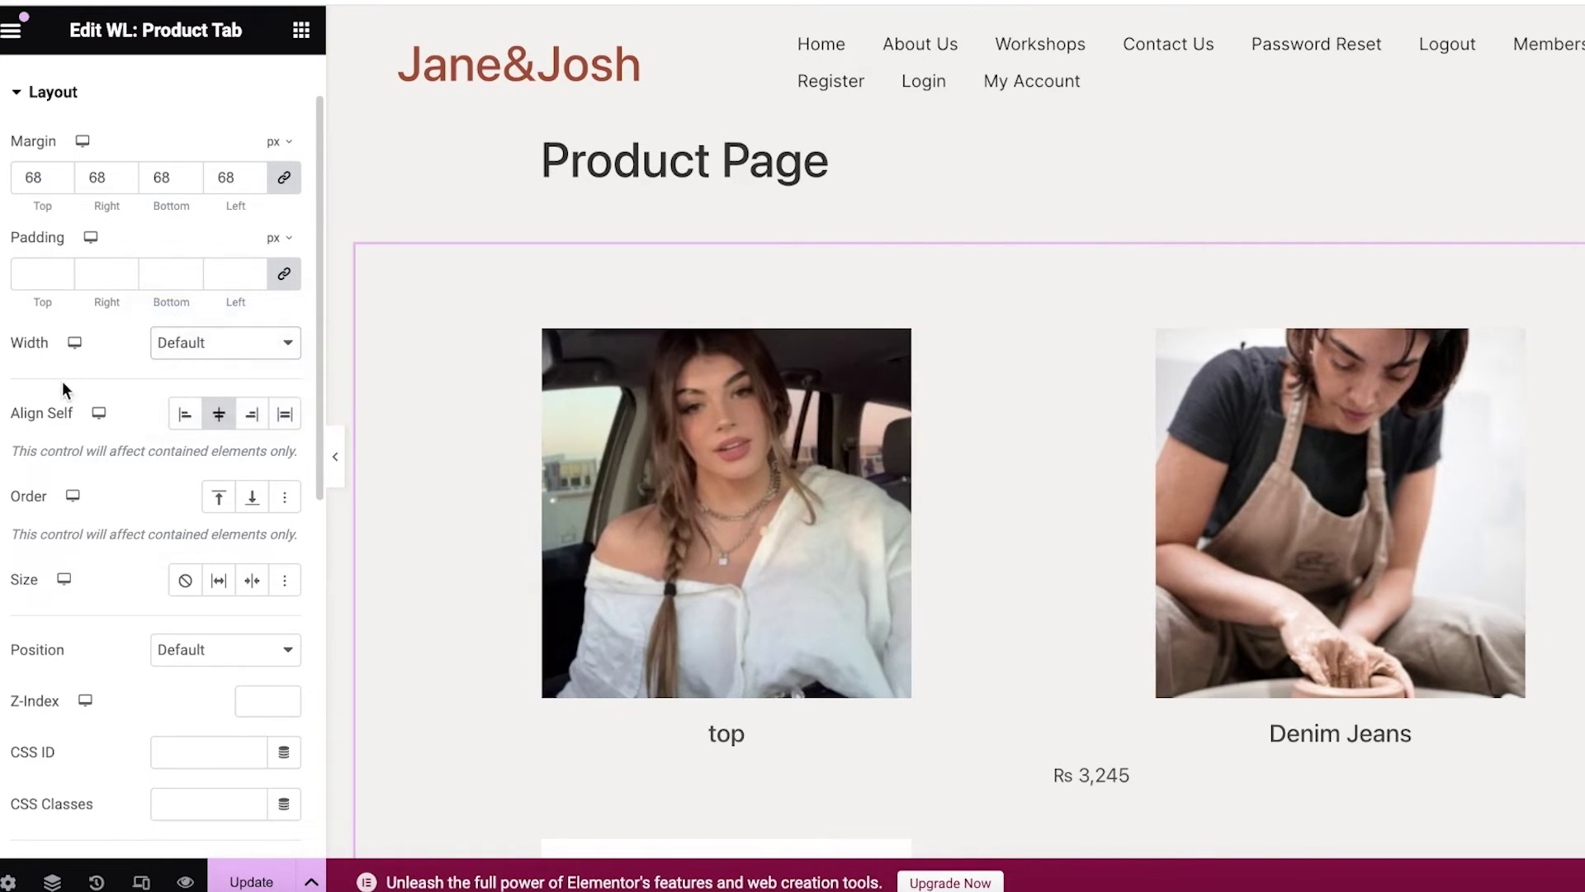
Try the Shrink size option for the Product Tab widget and set its Size to None.
scroll(83, 491, "down", 1)
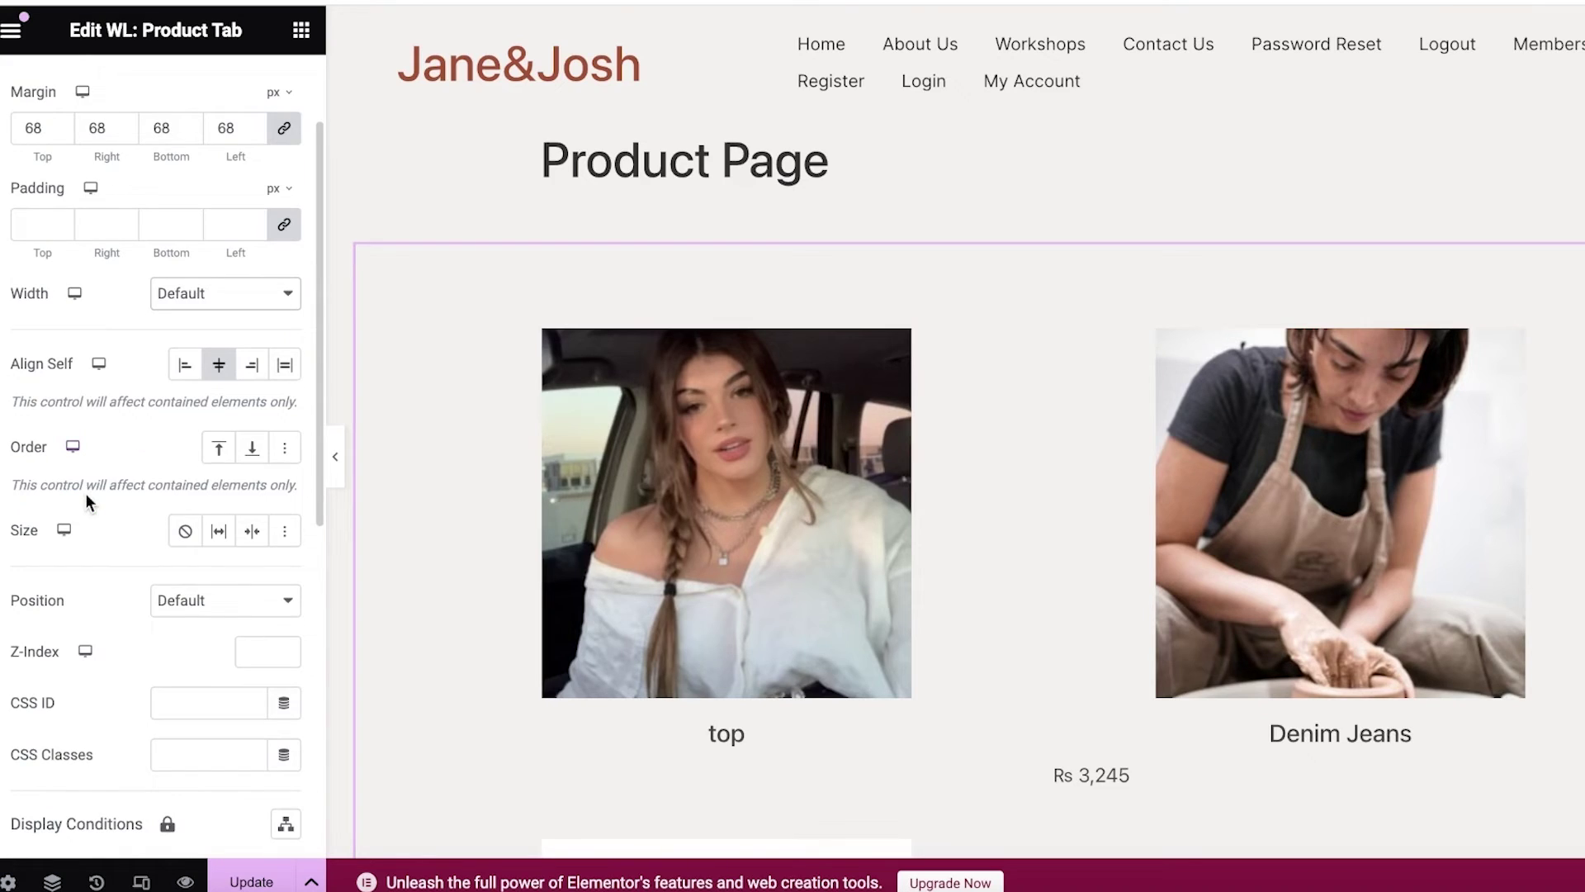
left_click(248, 537)
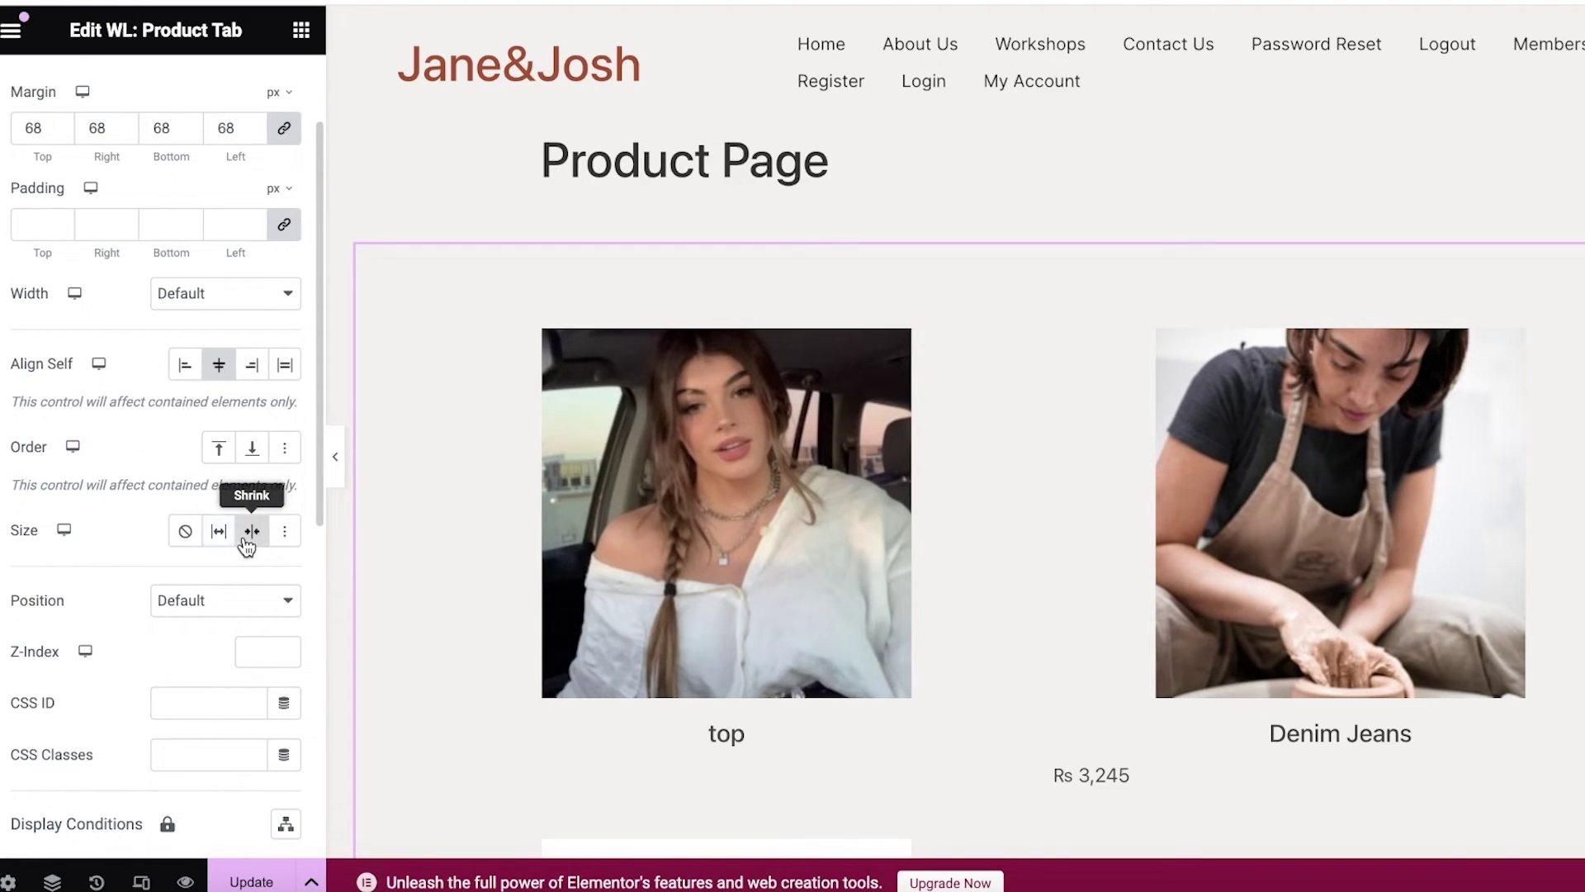
left_click(186, 531)
Look through the widget's Motion Effects, Transform and Background settings.
scroll(210, 544, "down", 6)
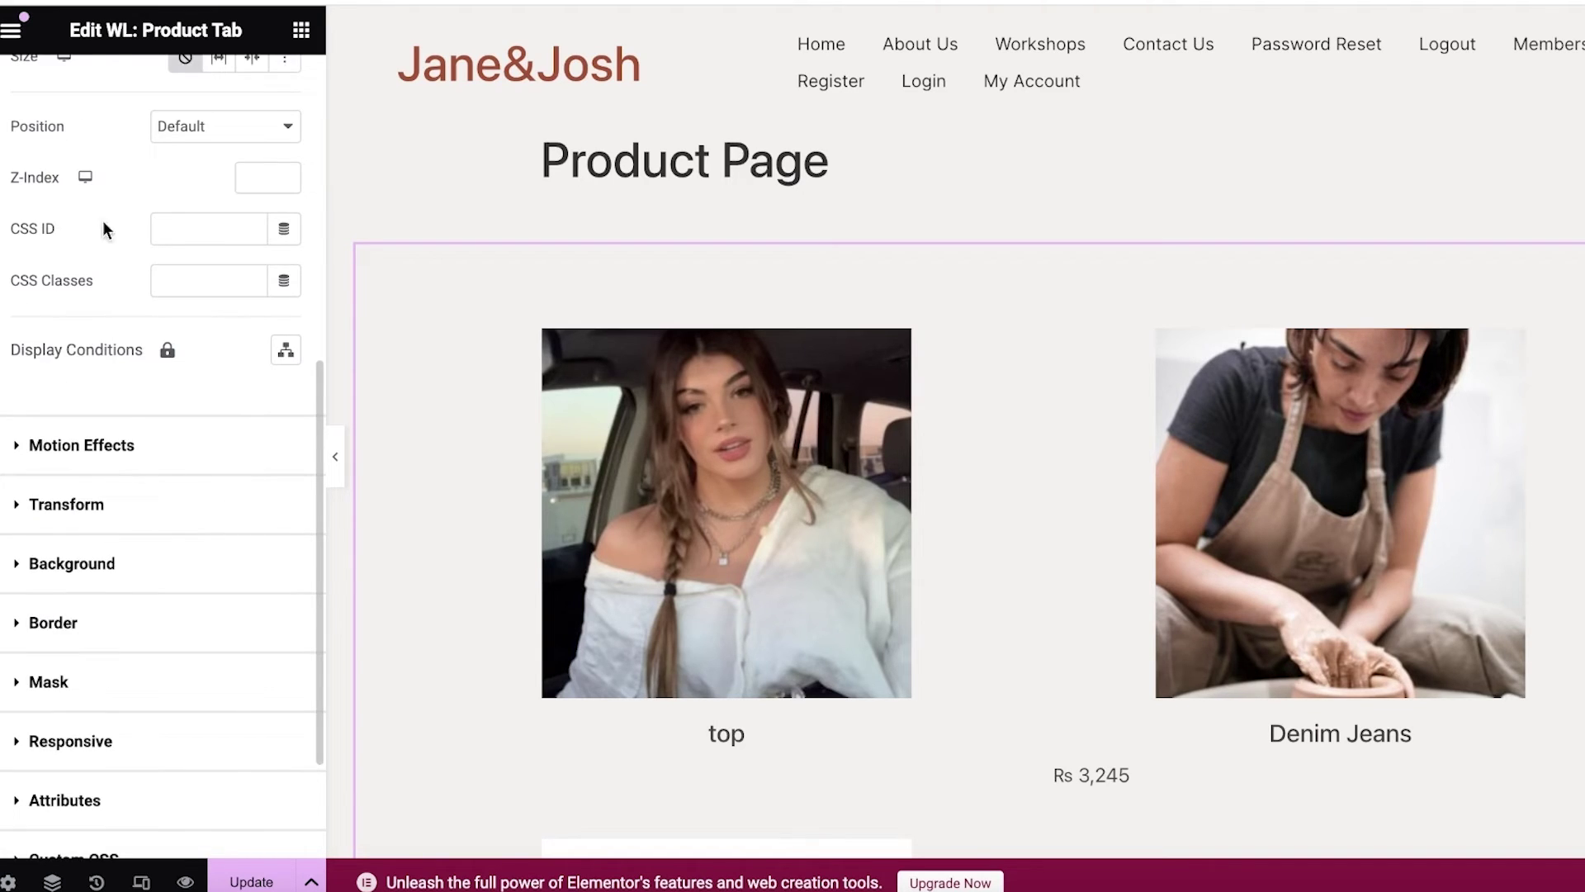
scroll(126, 309, "down", 2)
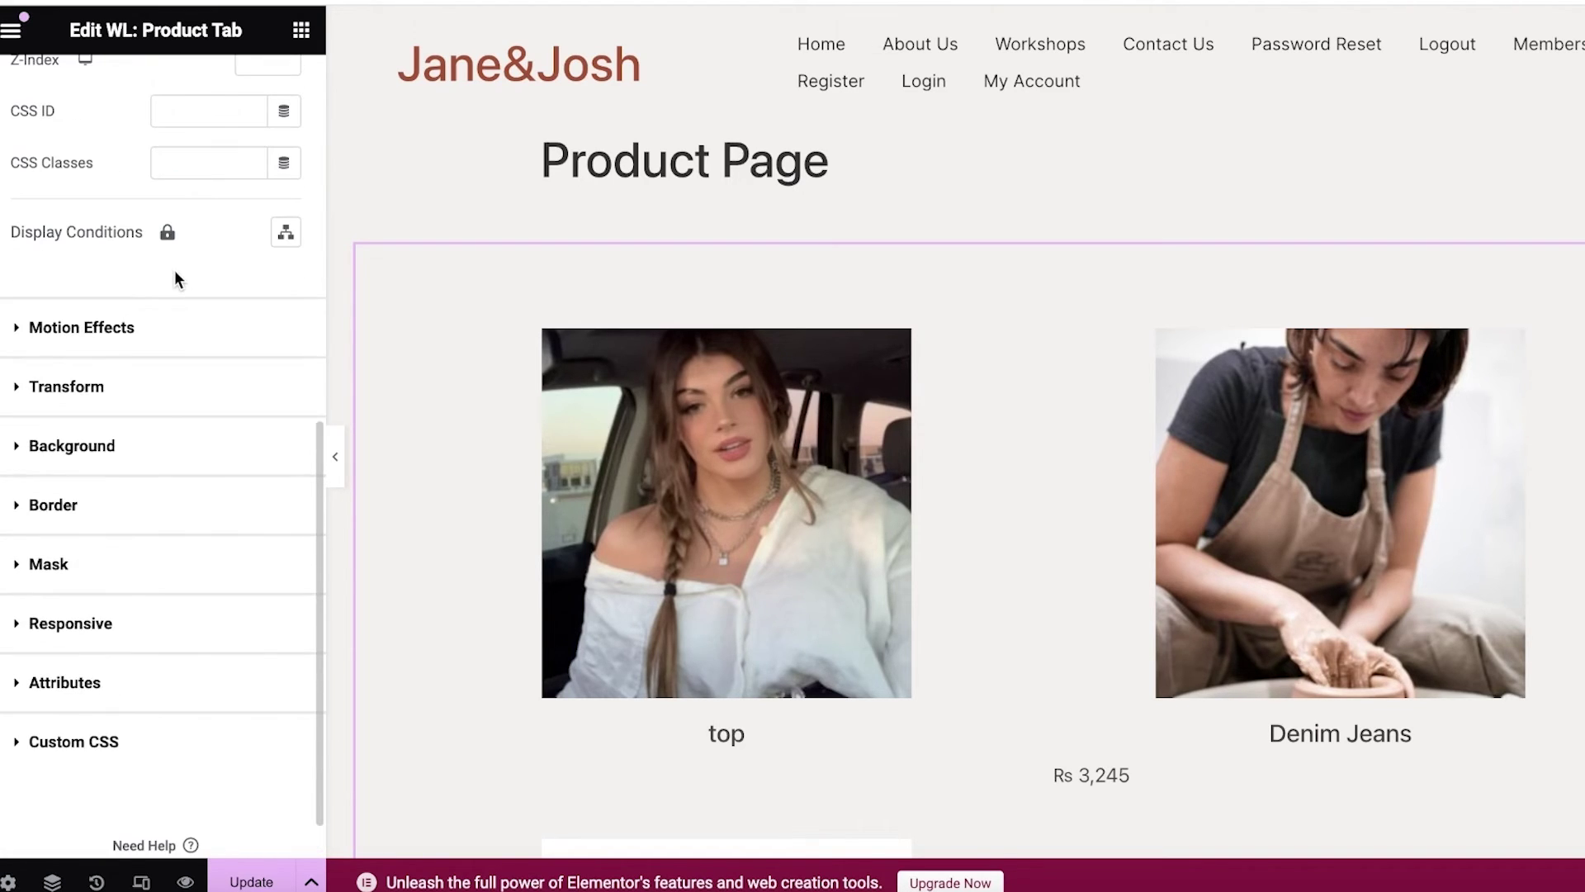
left_click(183, 330)
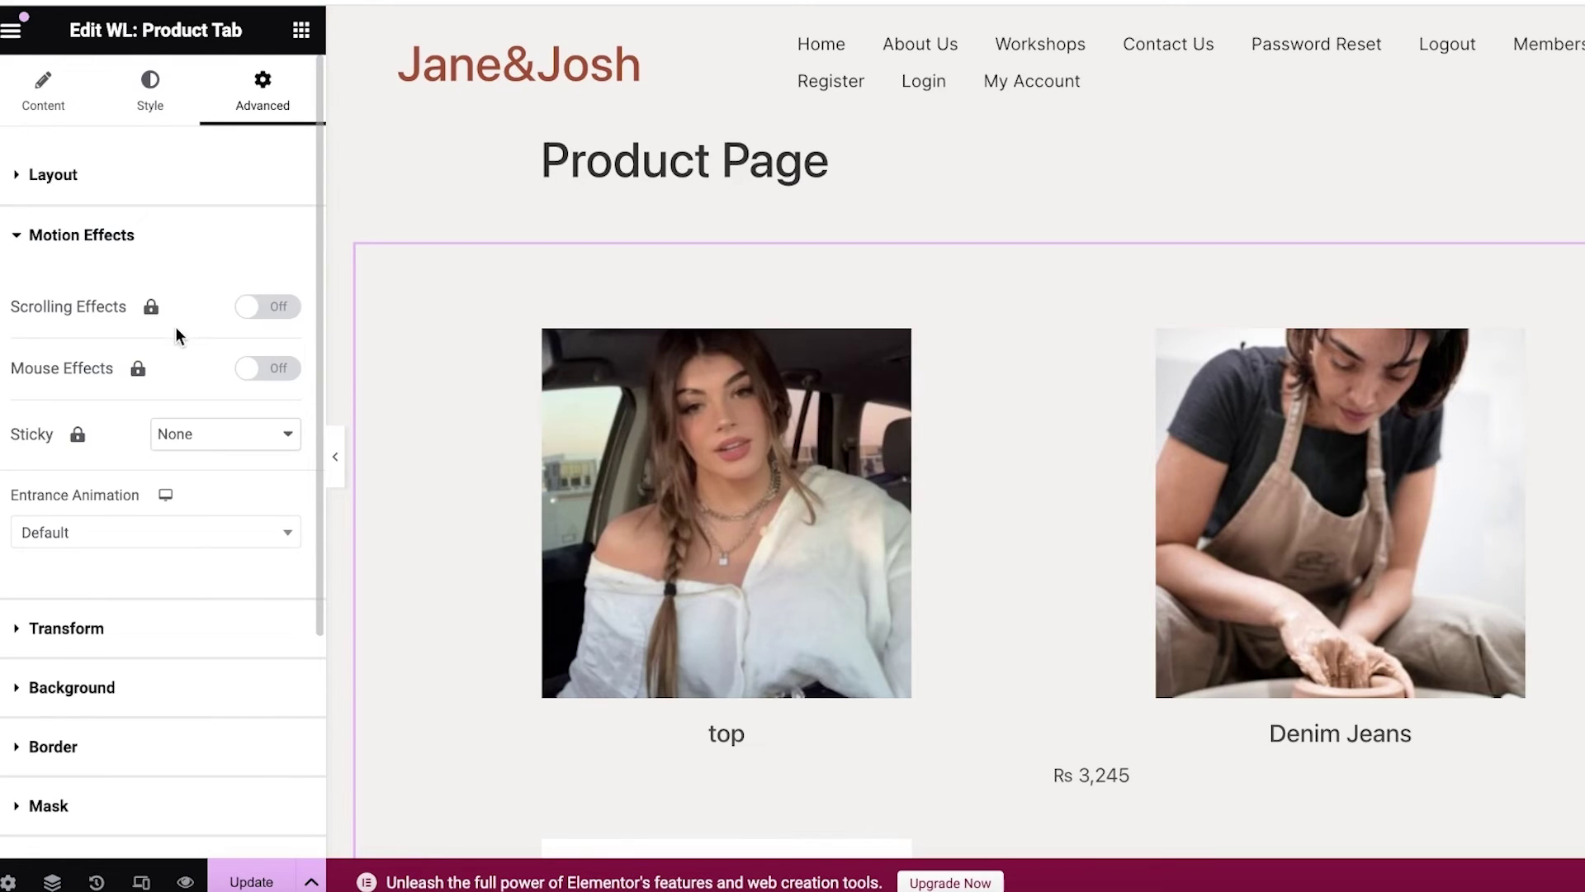
left_click(33, 652)
scroll(43, 693, "down", 1)
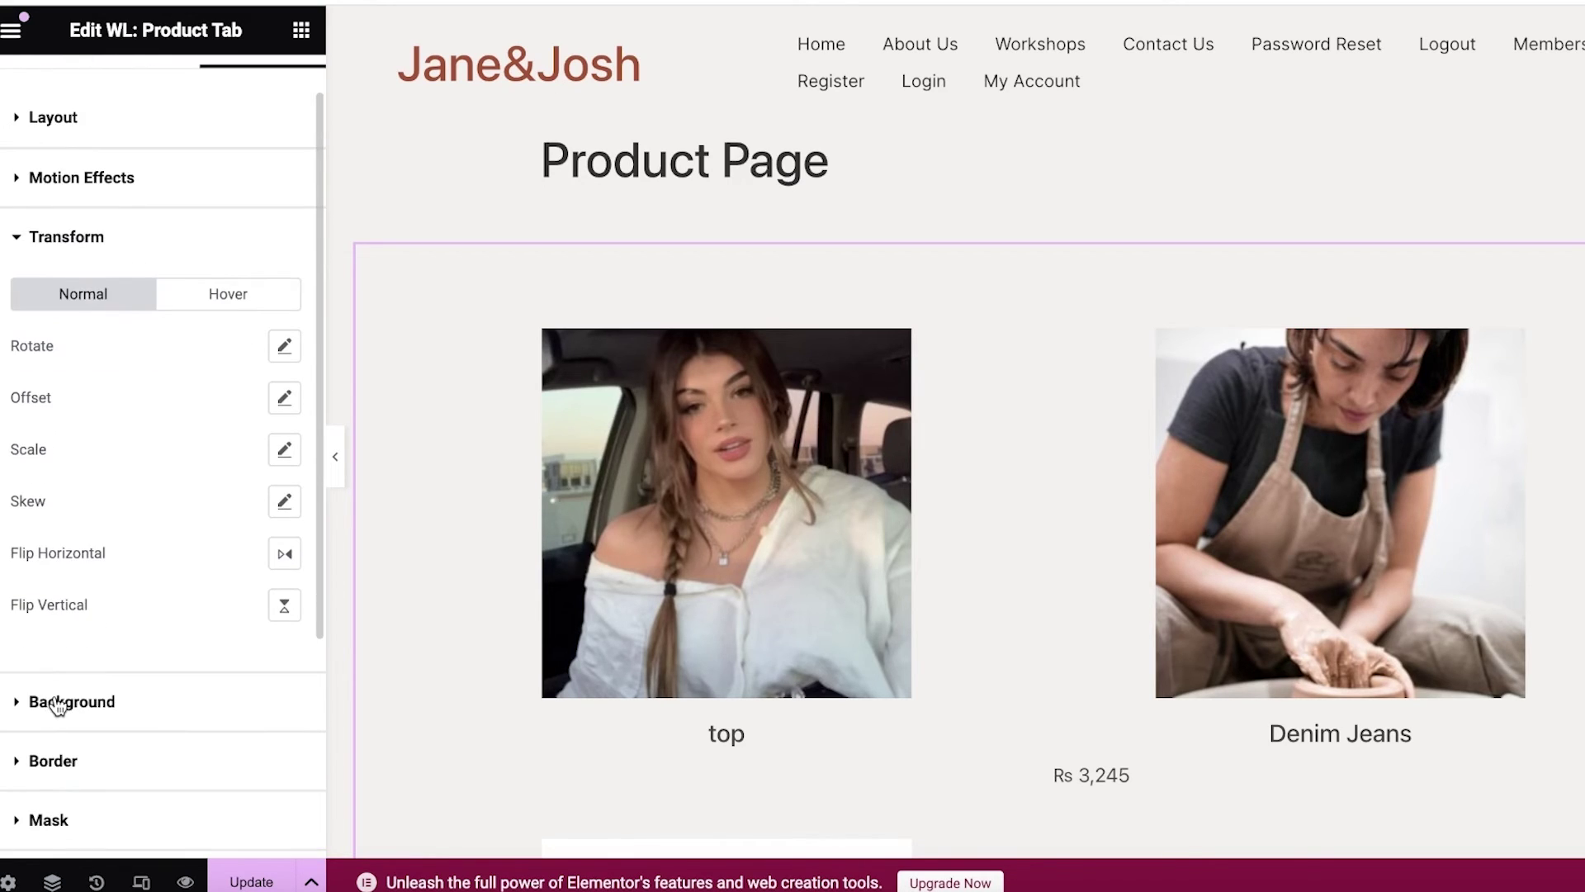
left_click(43, 697)
scroll(45, 627, "down", 2)
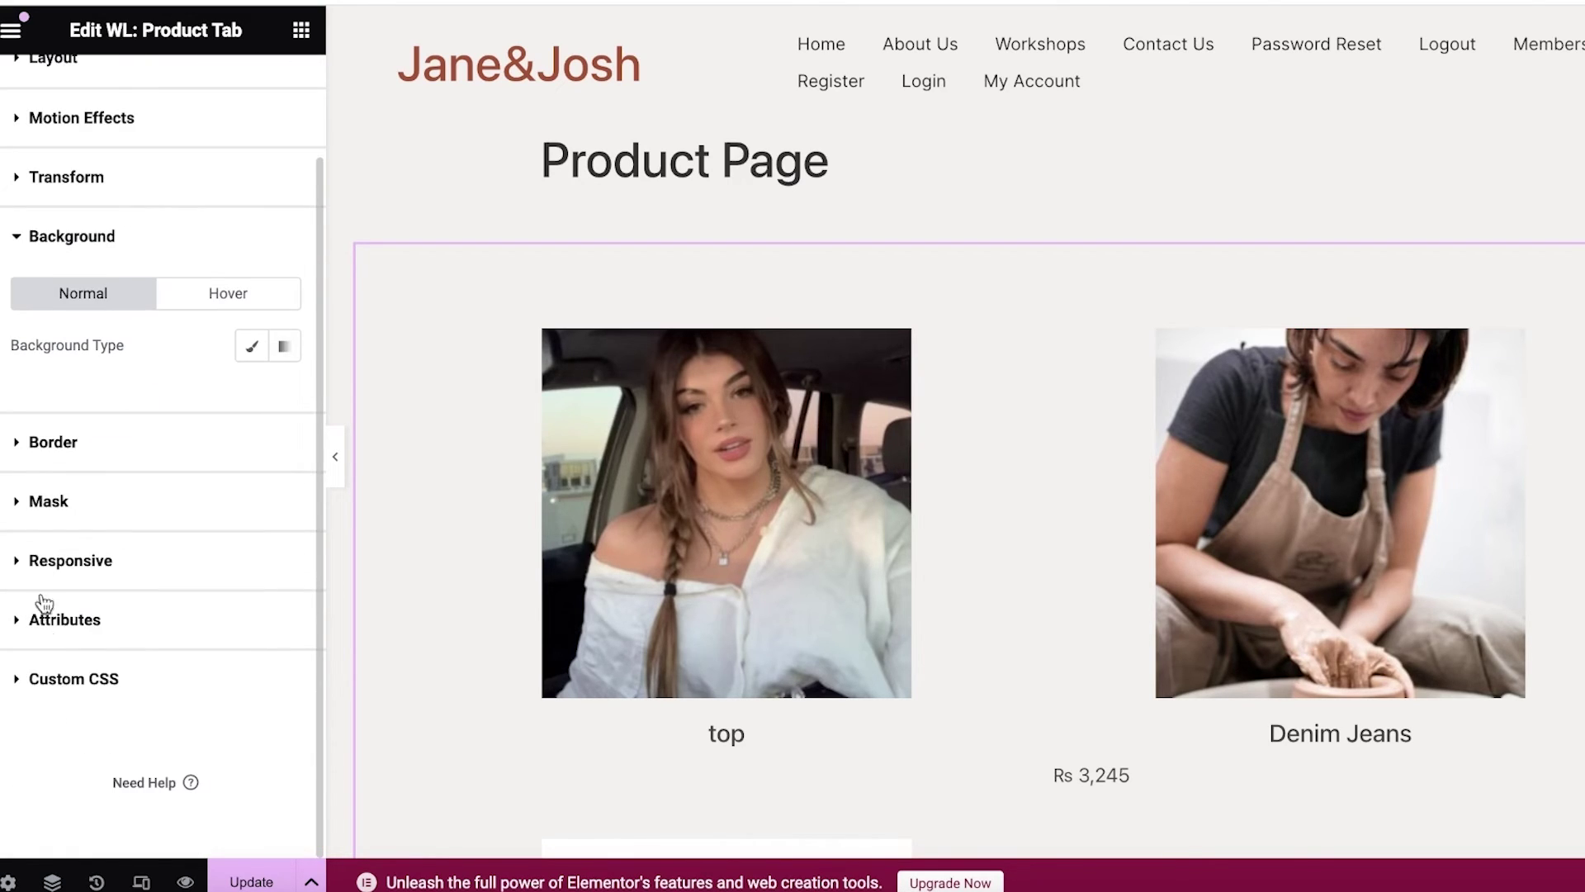
Set the widget's border radius to -31 px on all corners, keep the Default border type and check the products.
left_click(59, 445)
scroll(119, 504, "down", 2)
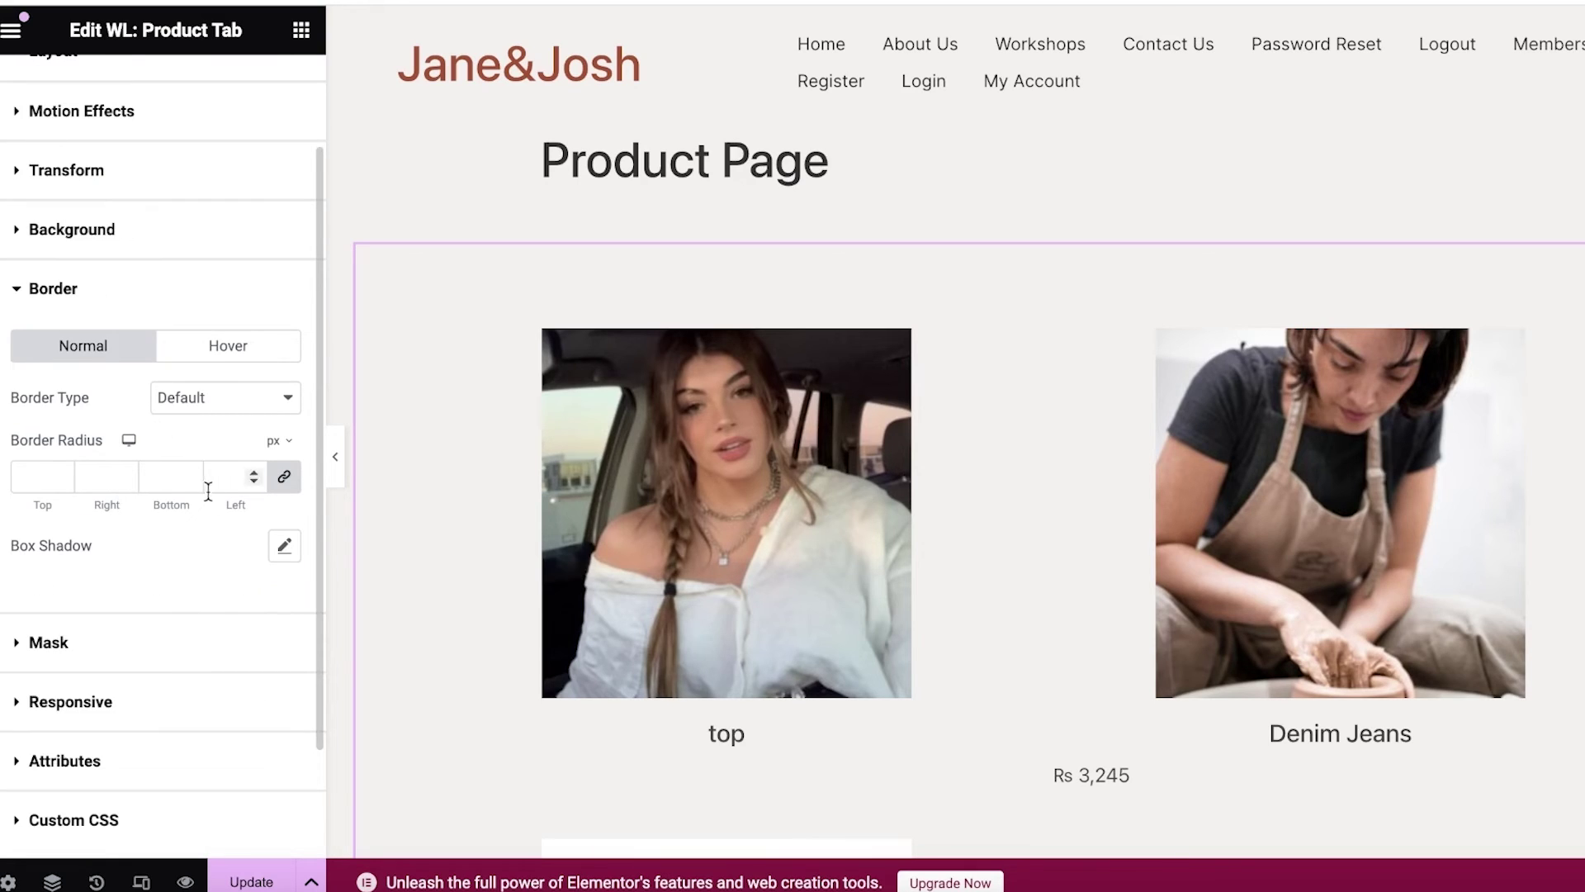
left_click(249, 481)
left_click(181, 391)
left_click(838, 365)
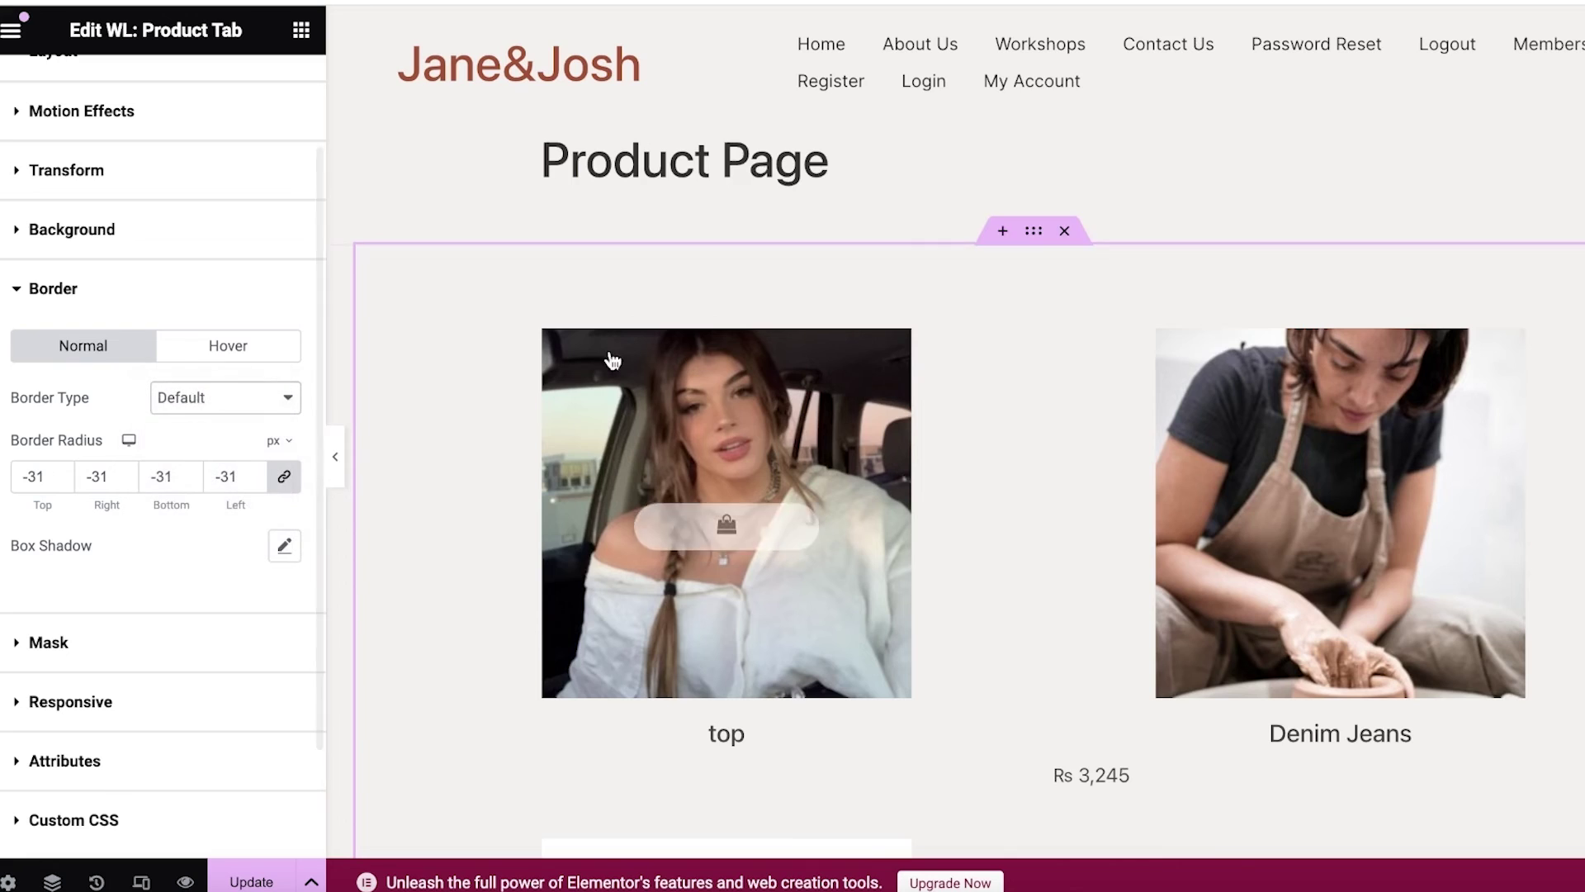
scroll(2, 417, "down", 2)
scroll(142, 442, "up", 4)
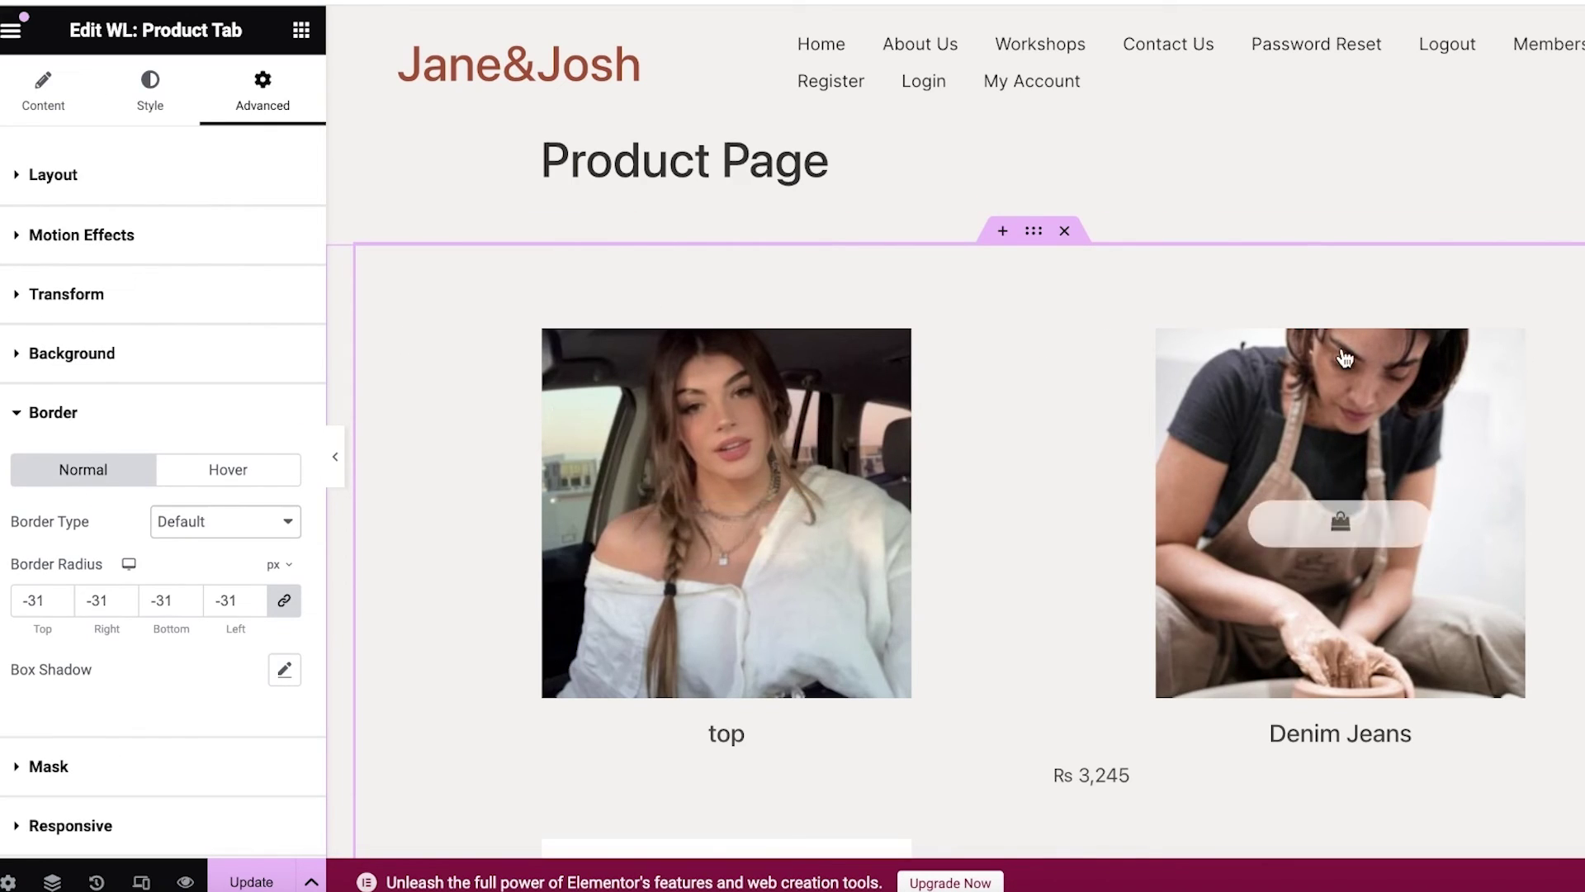
scroll(449, 616, "down", 2)
scroll(426, 587, "up", 2)
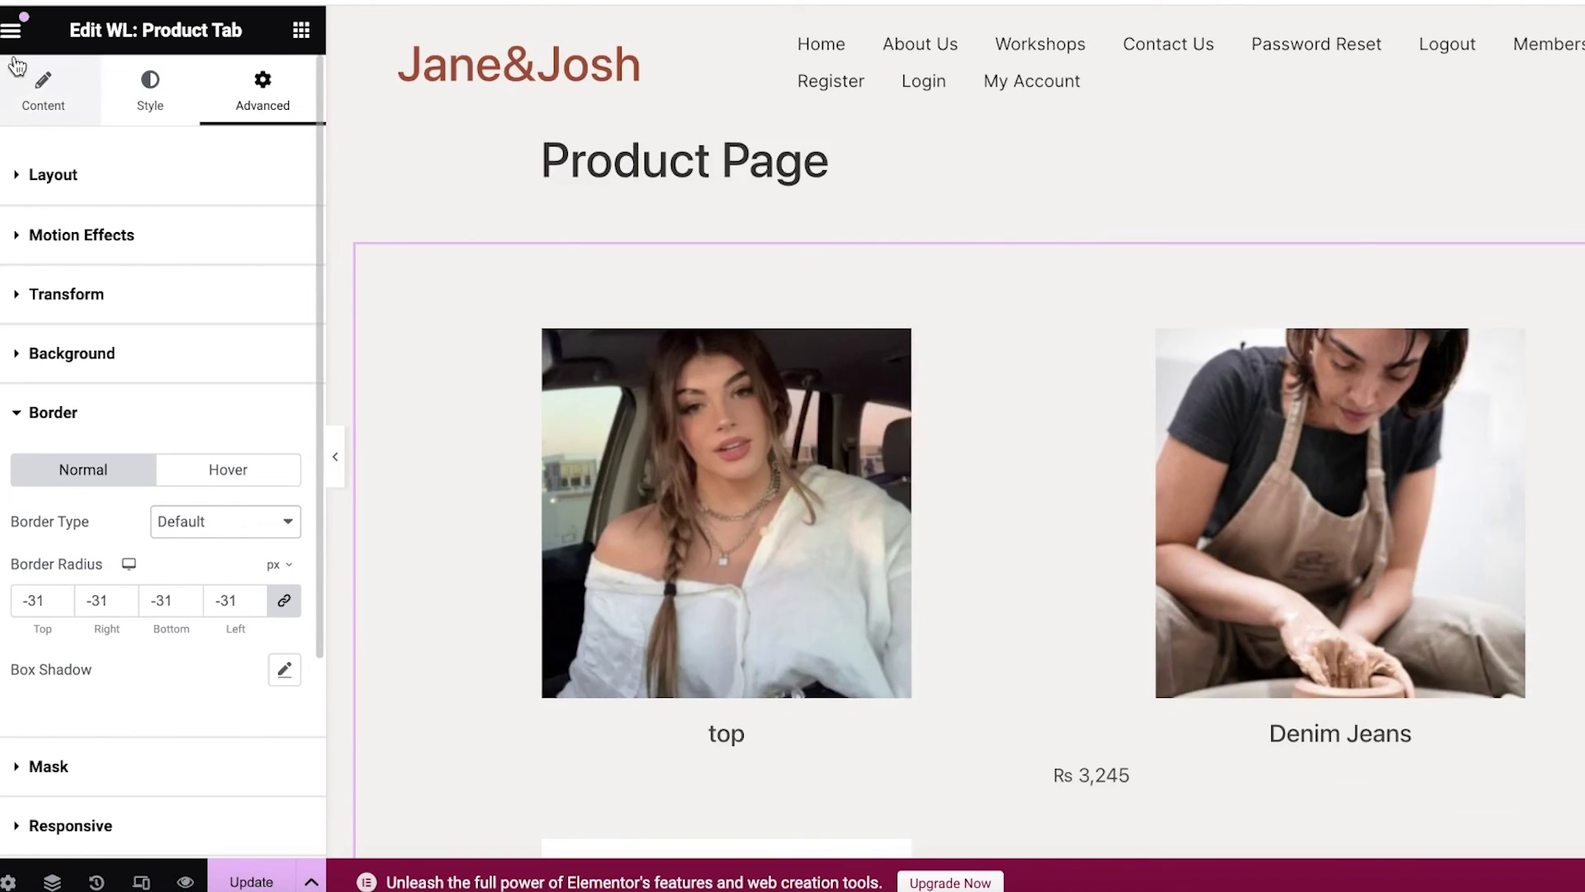
Exit the Elementor editor and go back to the list of all pages in the WordPress dashboard.
left_click(12, 30)
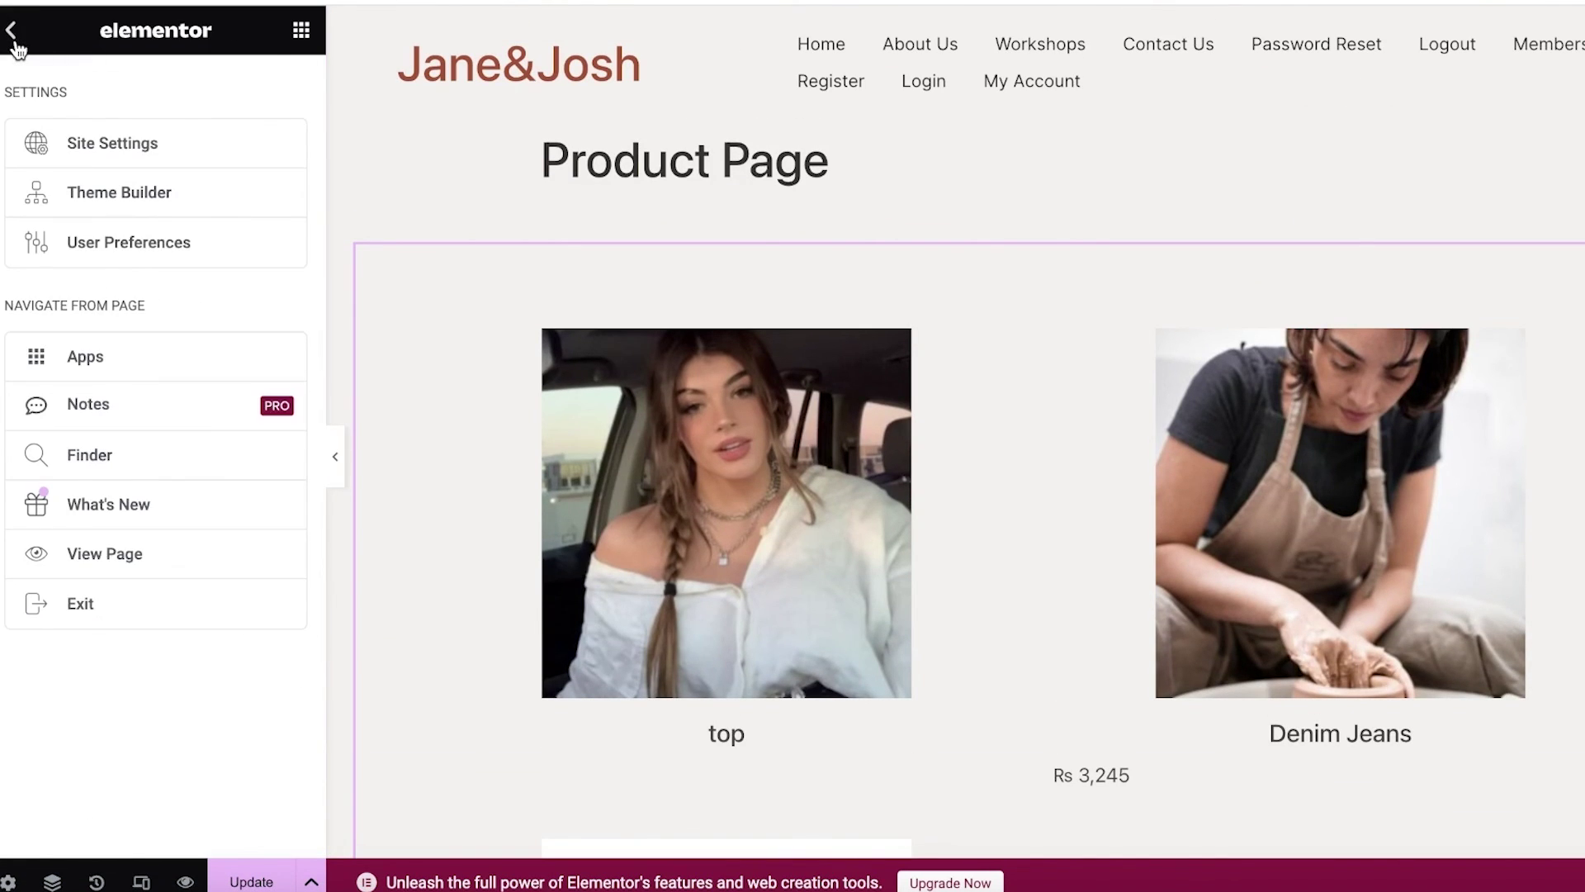
left_click(110, 605)
left_click(949, 324)
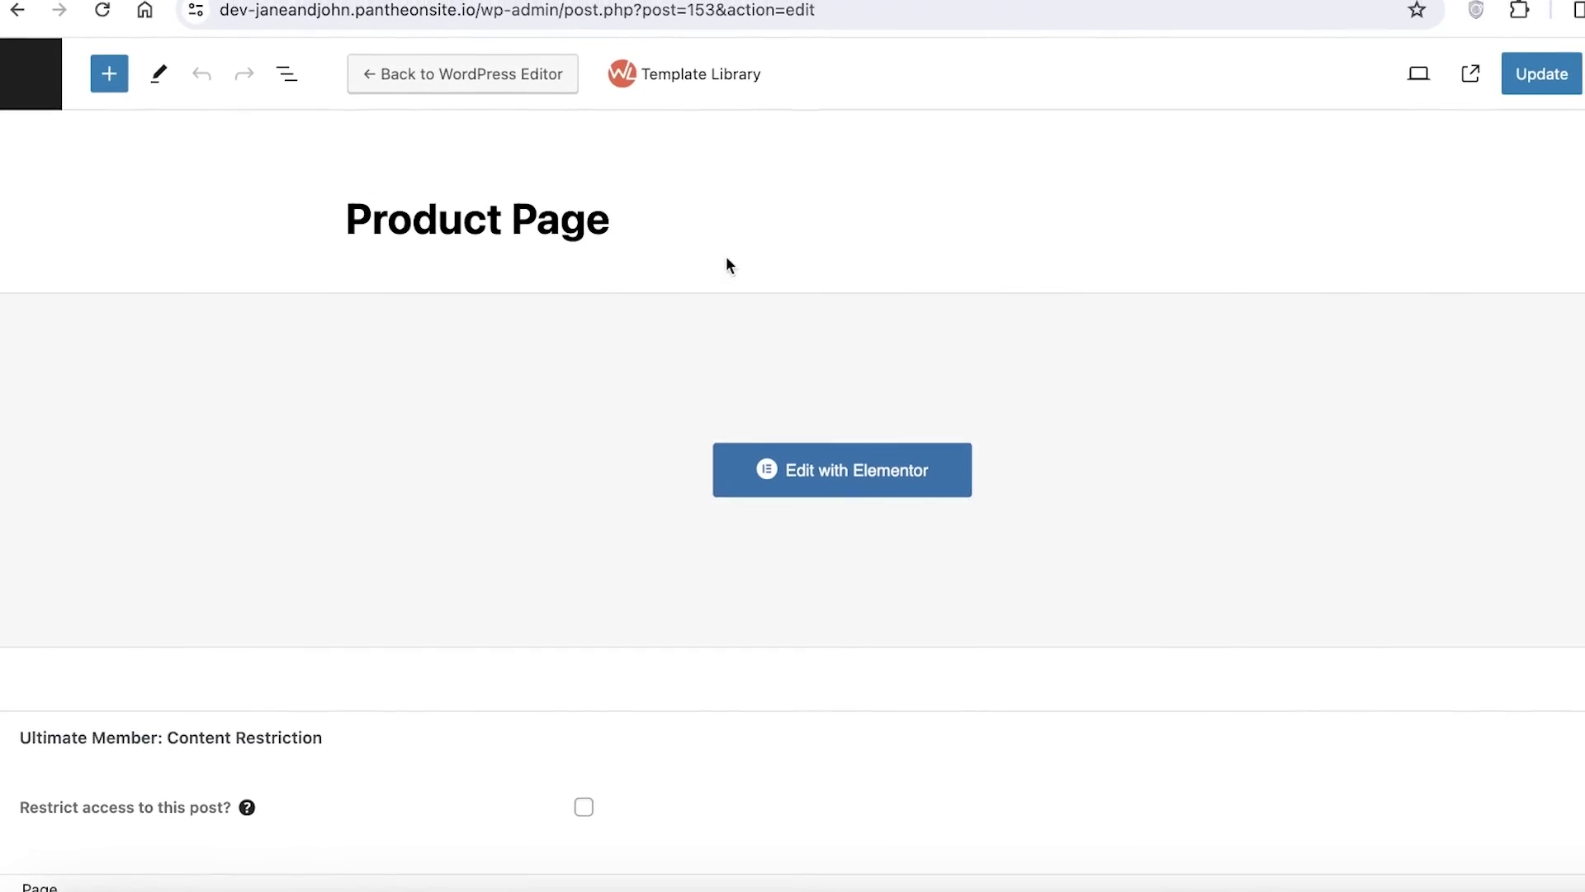
left_click(59, 115)
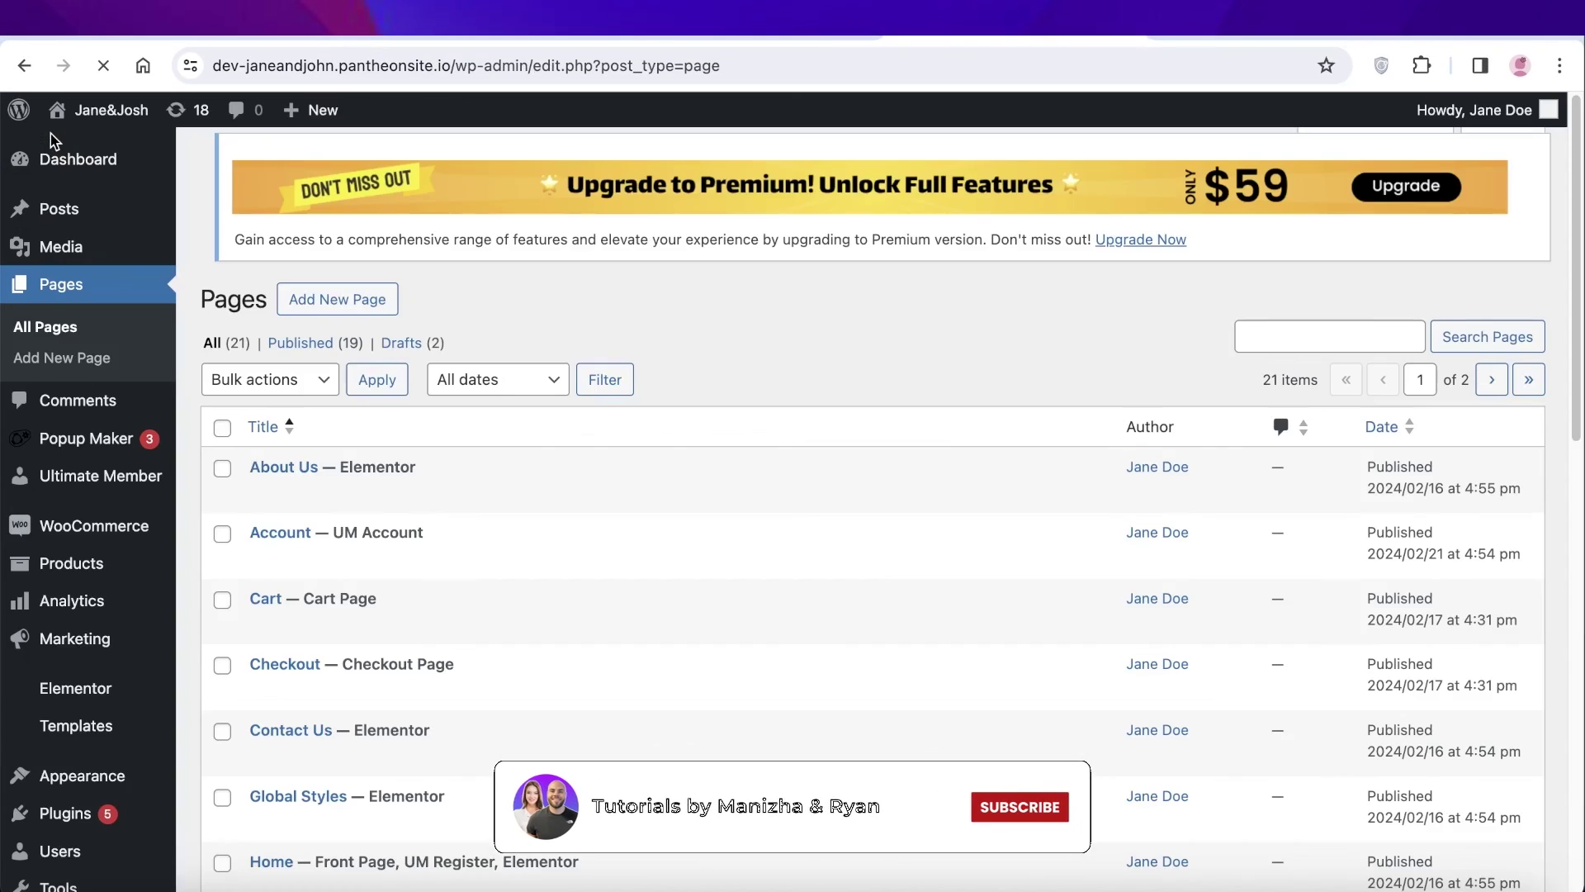